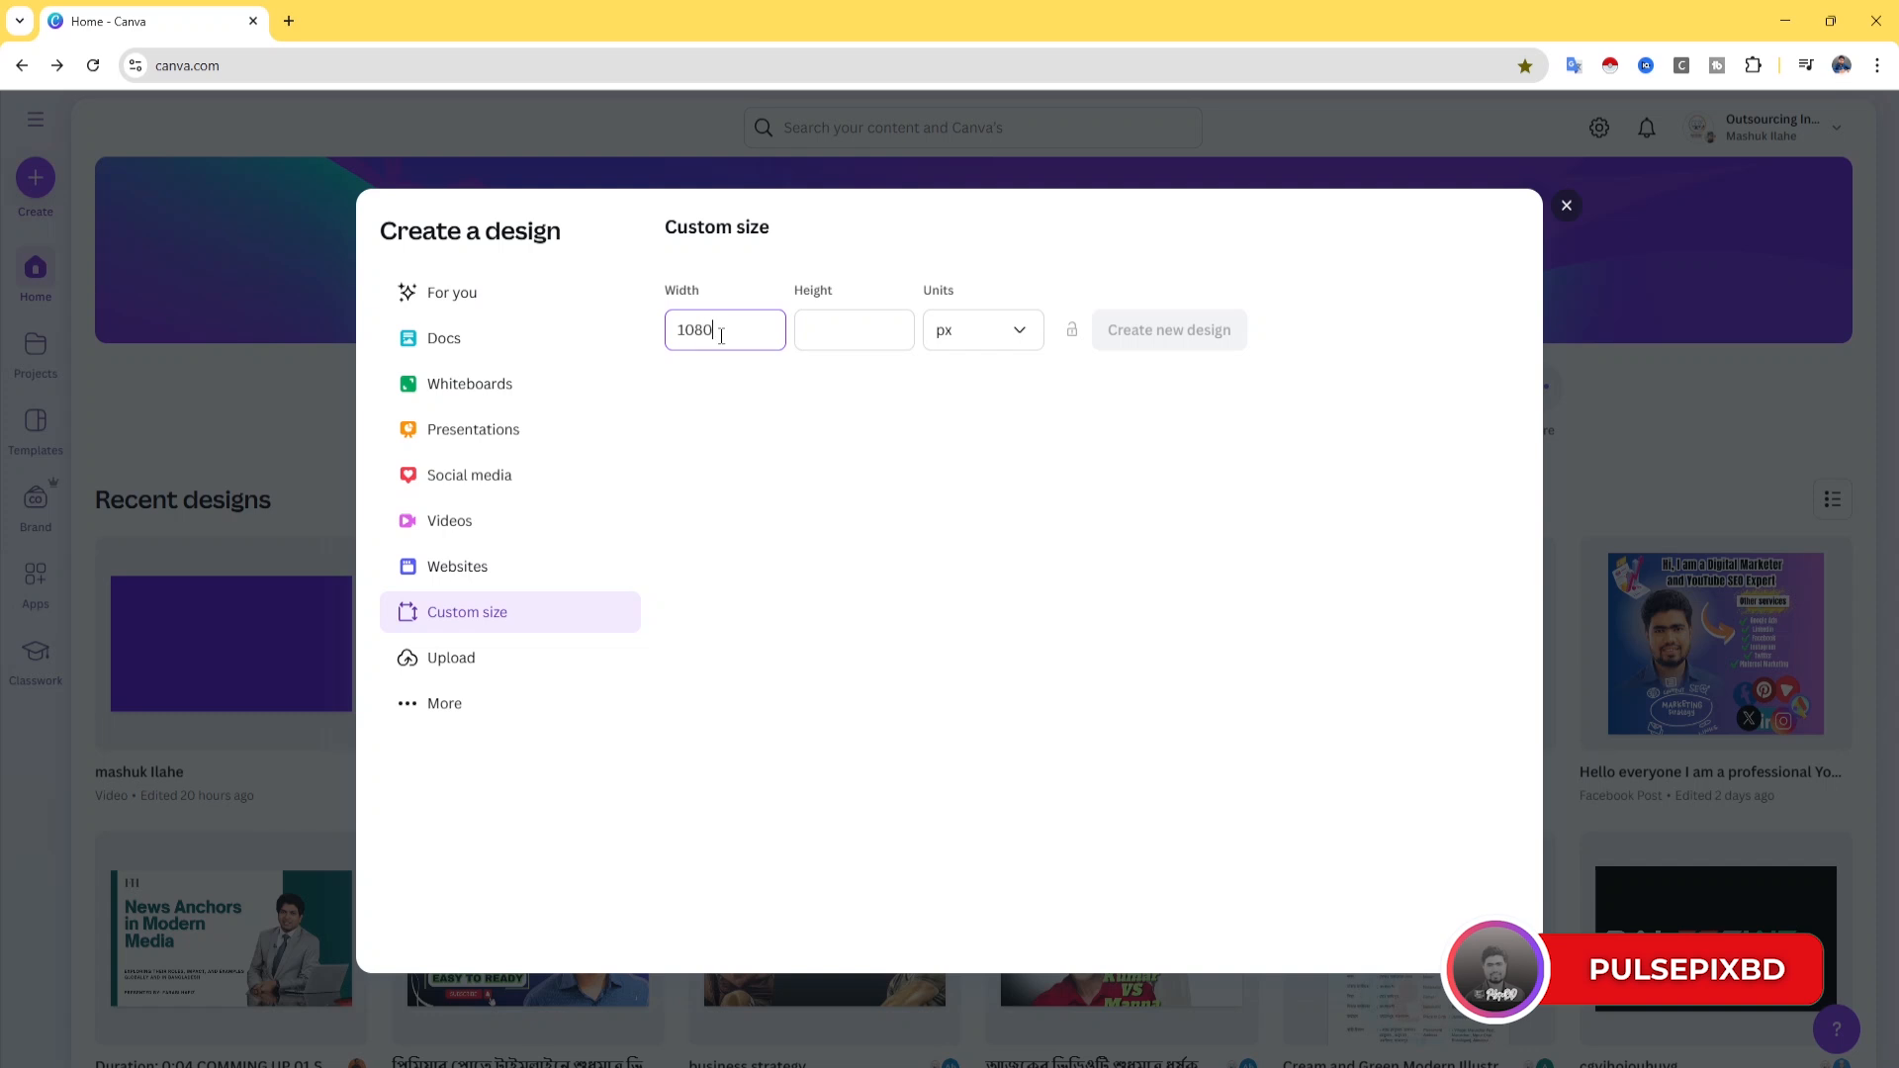
Set the custom height to 720 px and create the new 1080 × 720 px design.
left_click(878, 338)
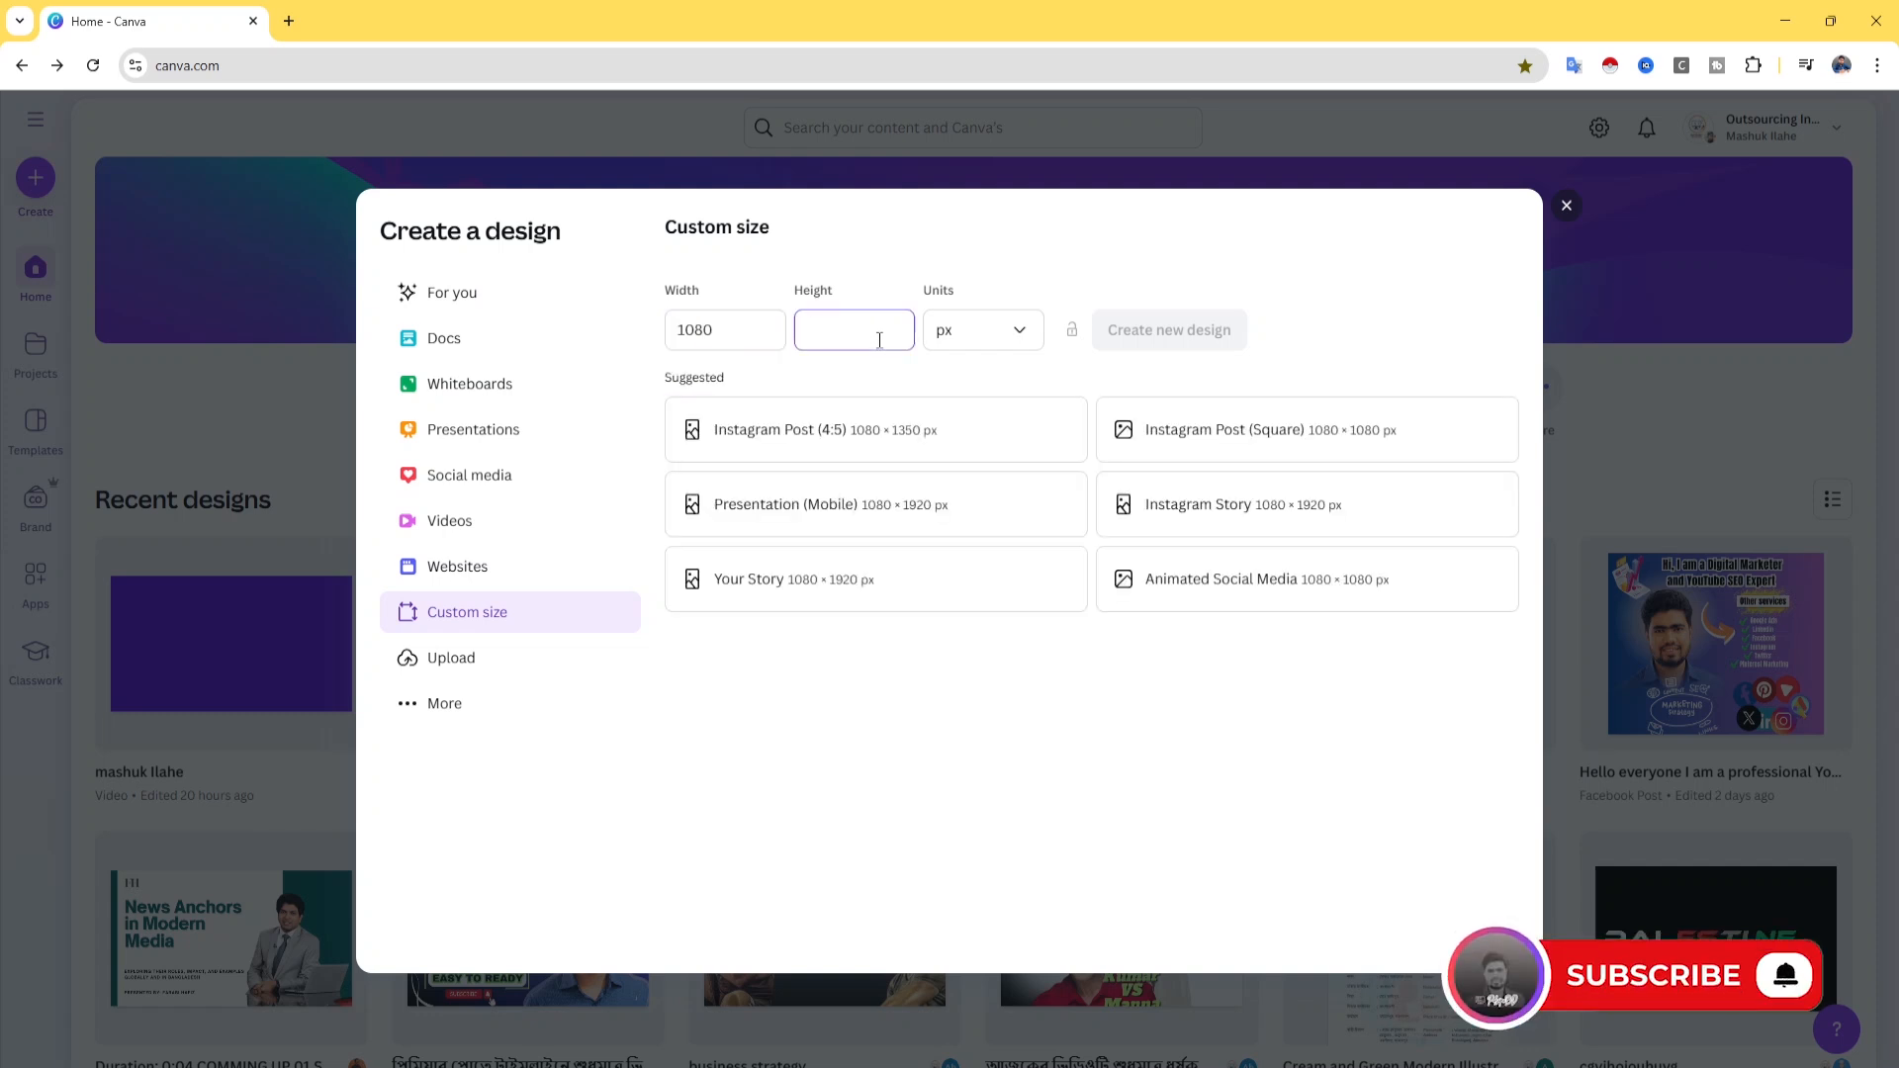
type("720")
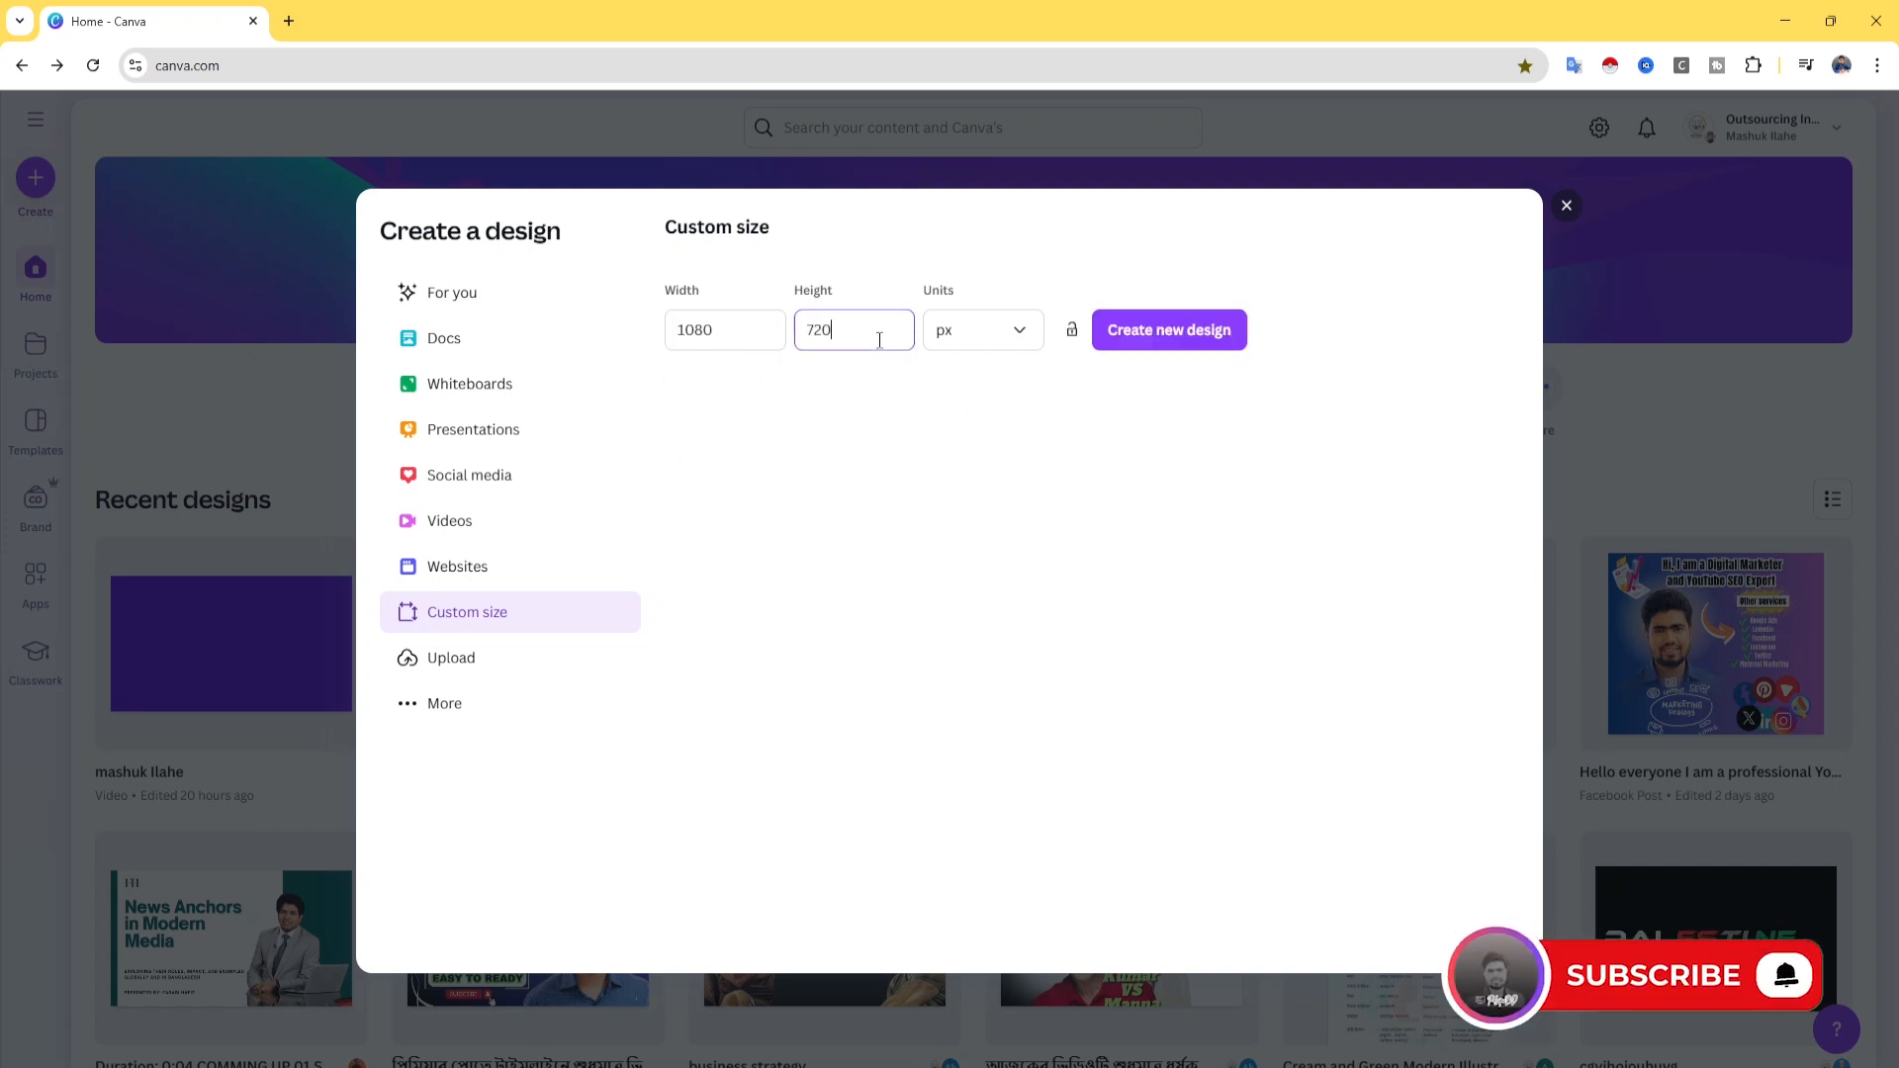
left_click(1205, 341)
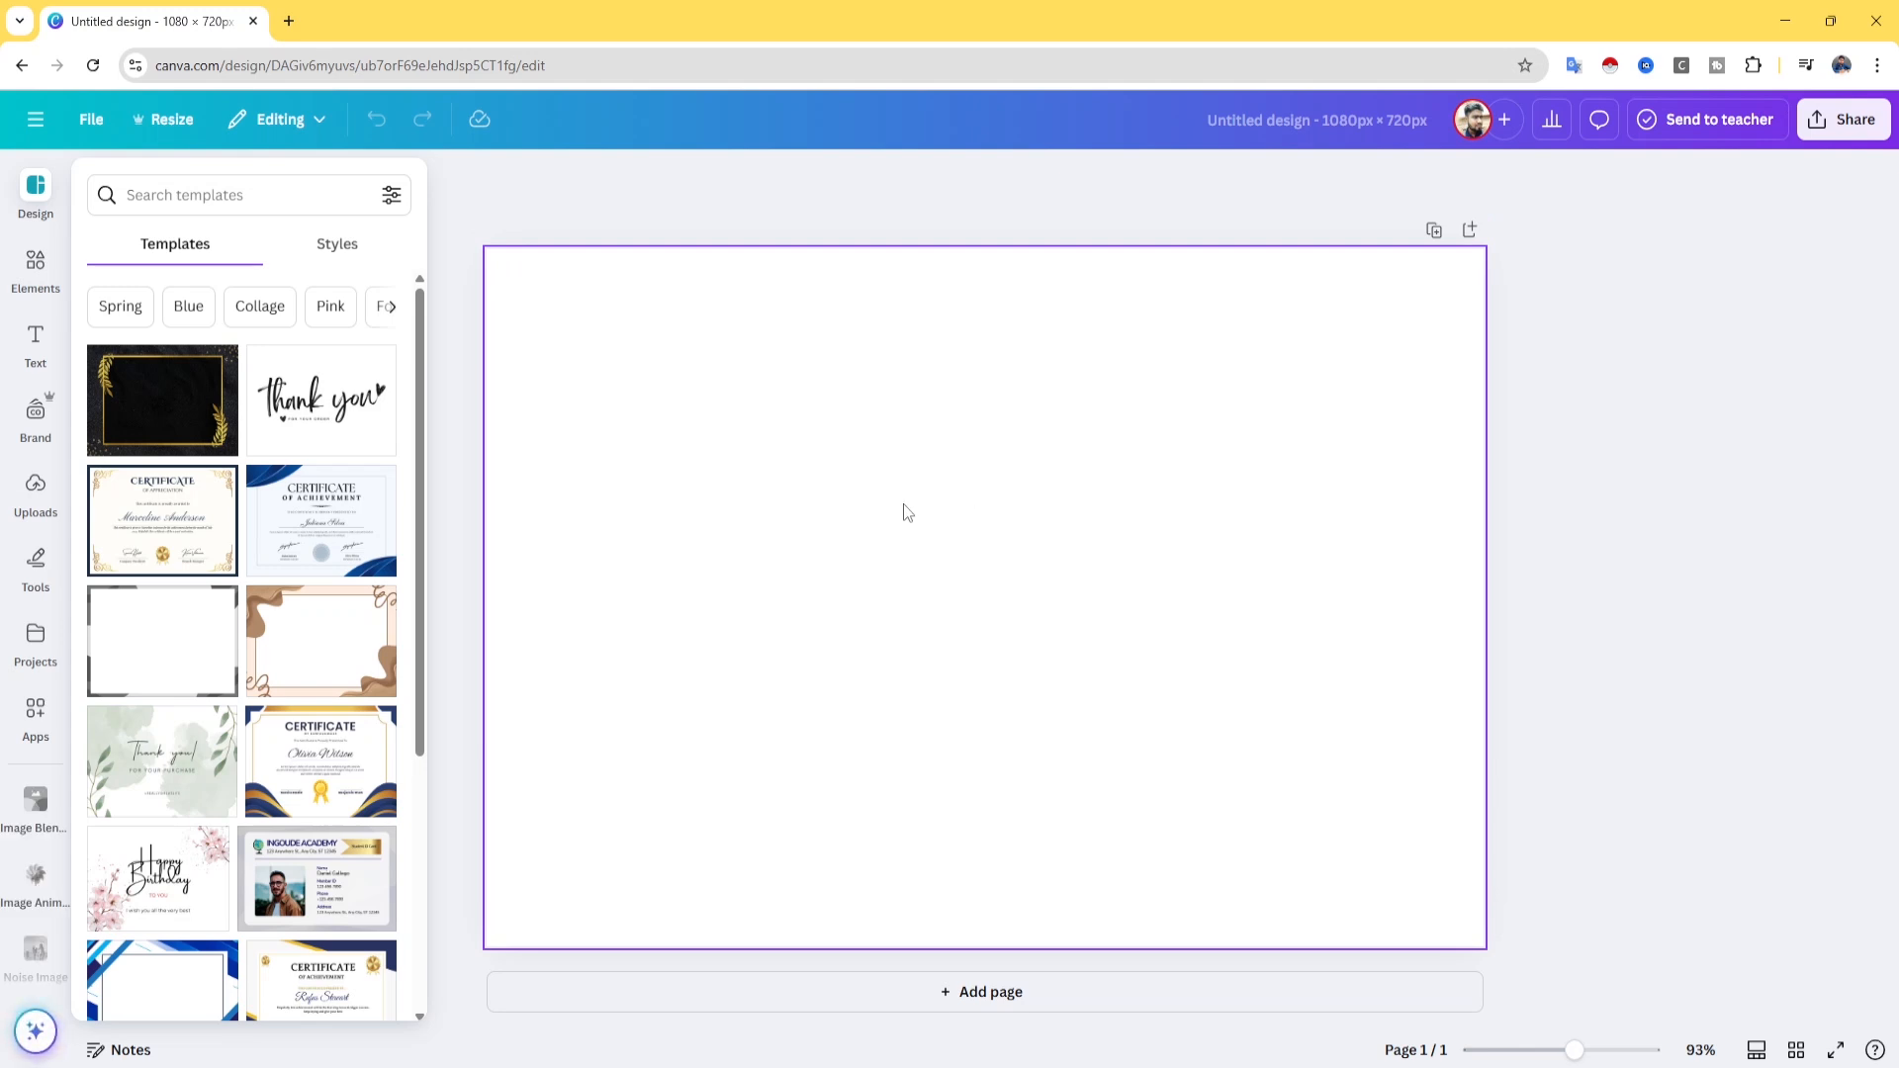
Insert the recently used "Groom Putting on Watch" photo and set it as the page background.
left_click(34, 281)
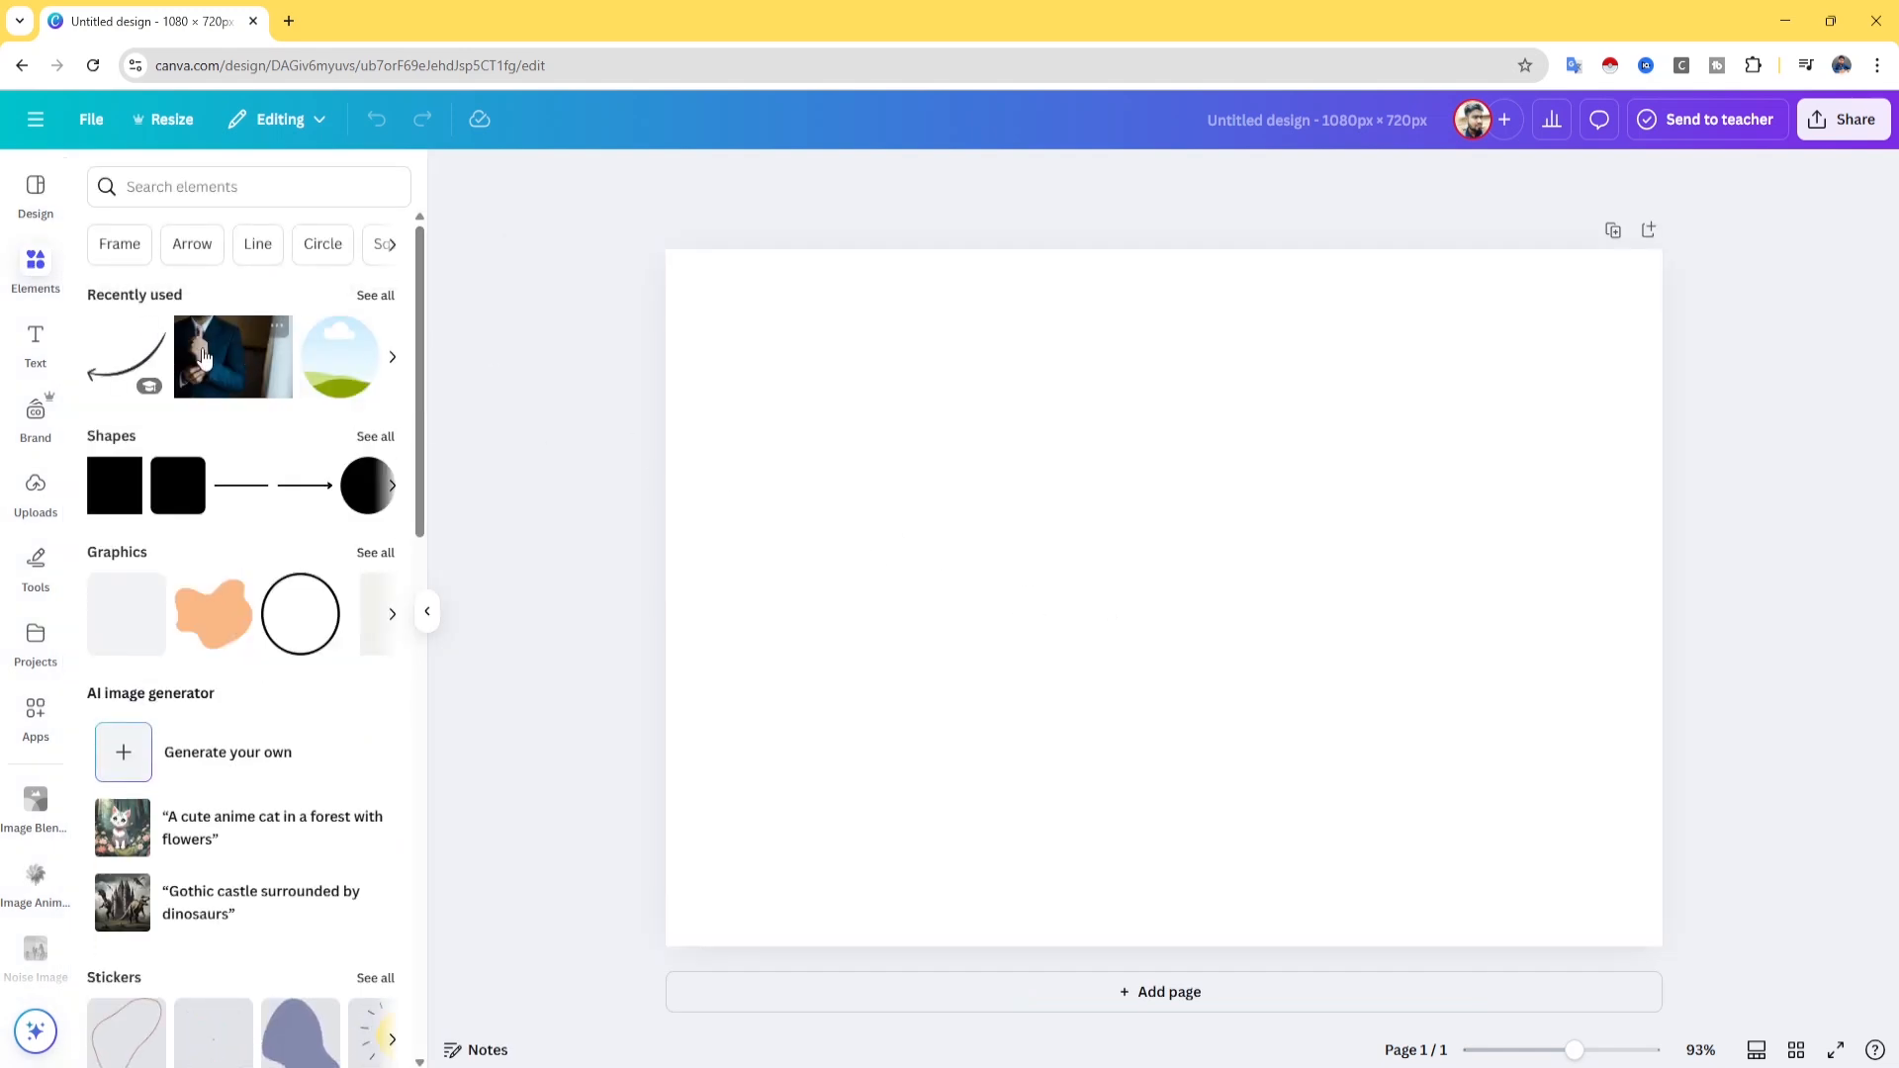
left_click(273, 337)
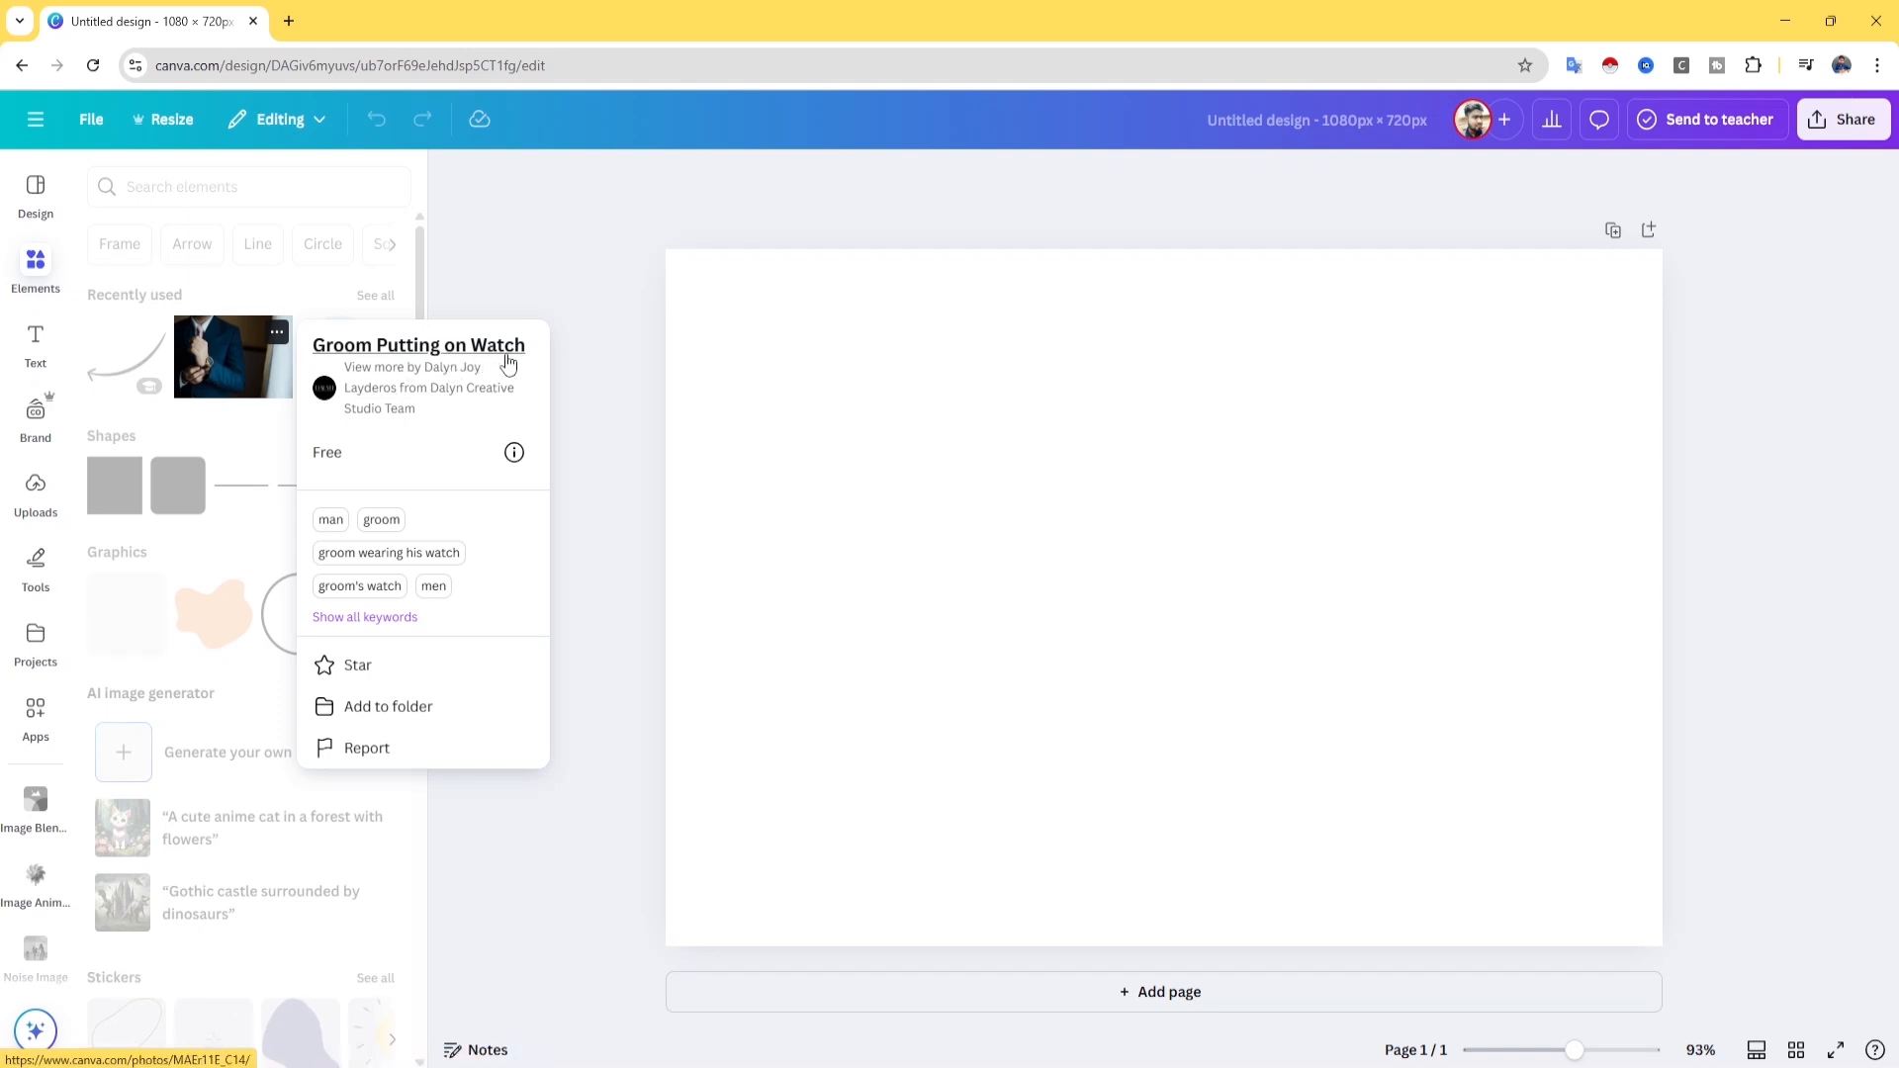
left_click(225, 347)
left_click(226, 347)
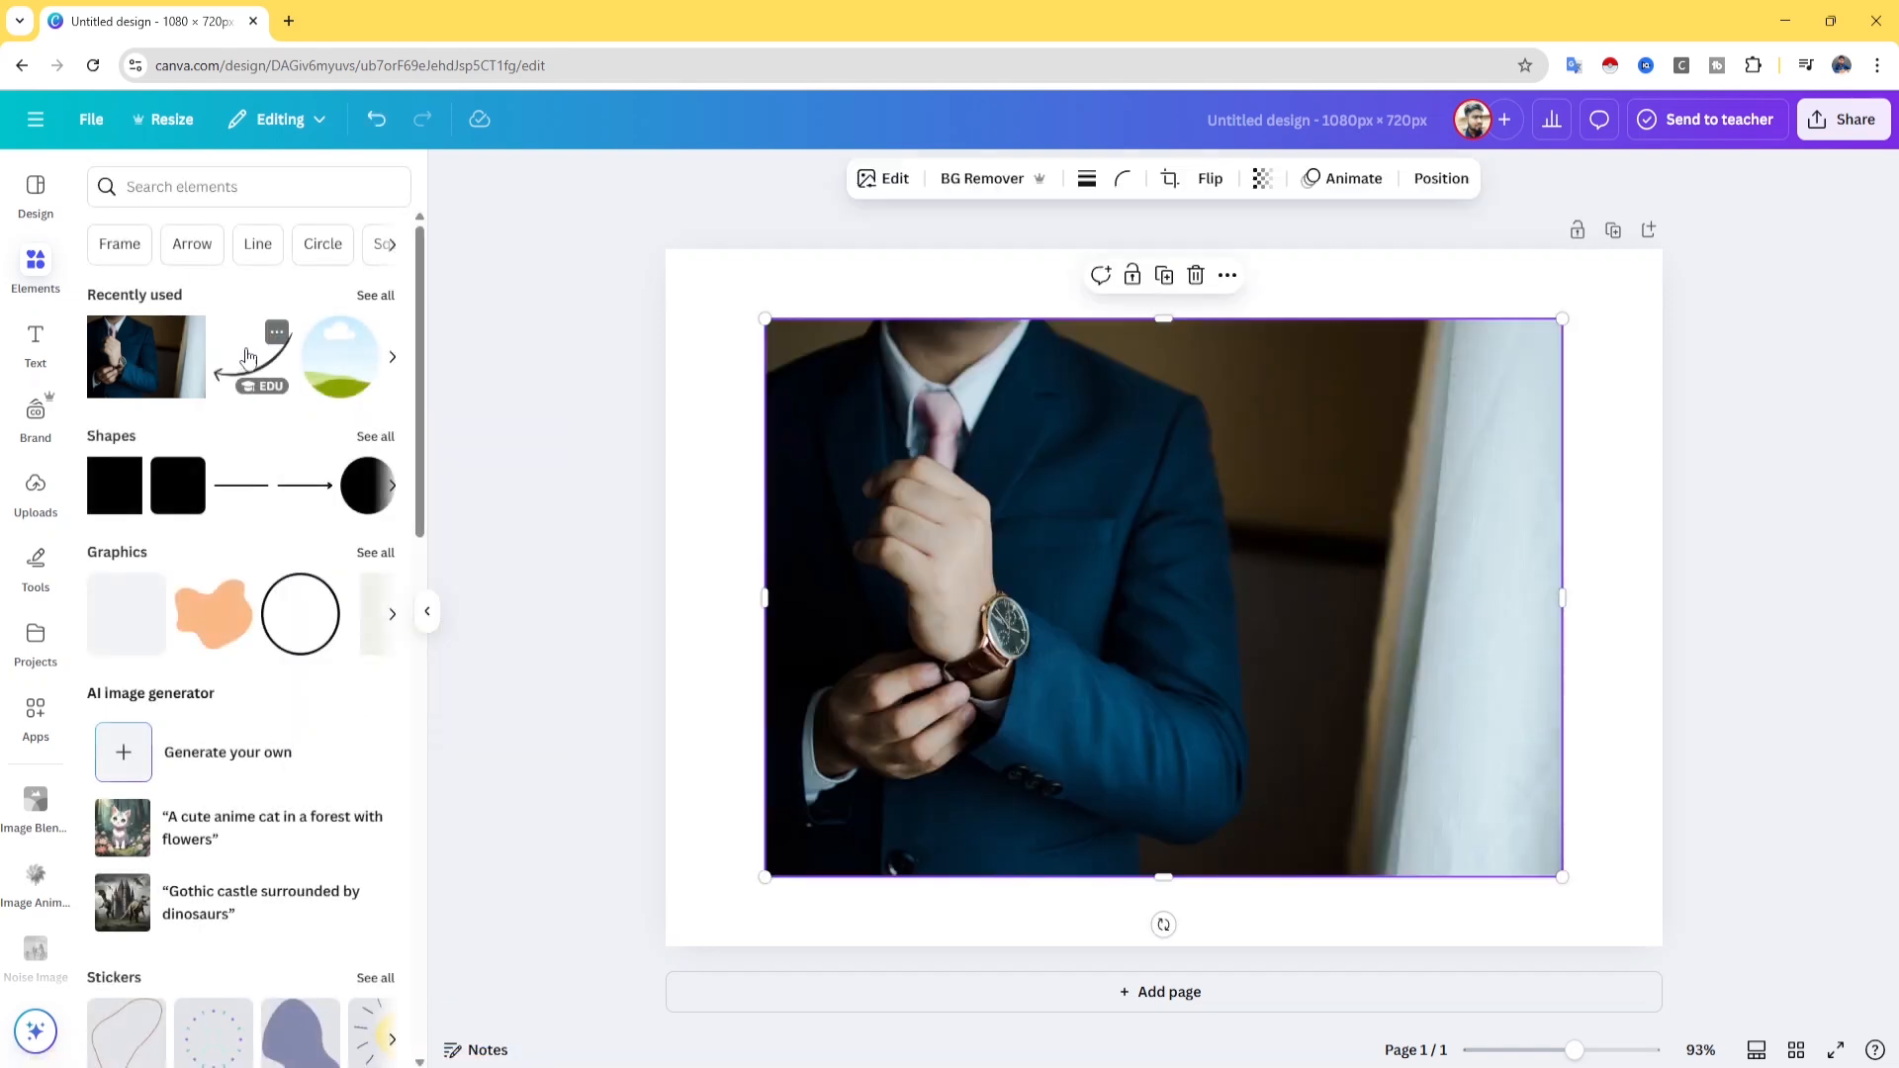
left_click_drag(1118, 590, 1115, 563)
right_click(1111, 554)
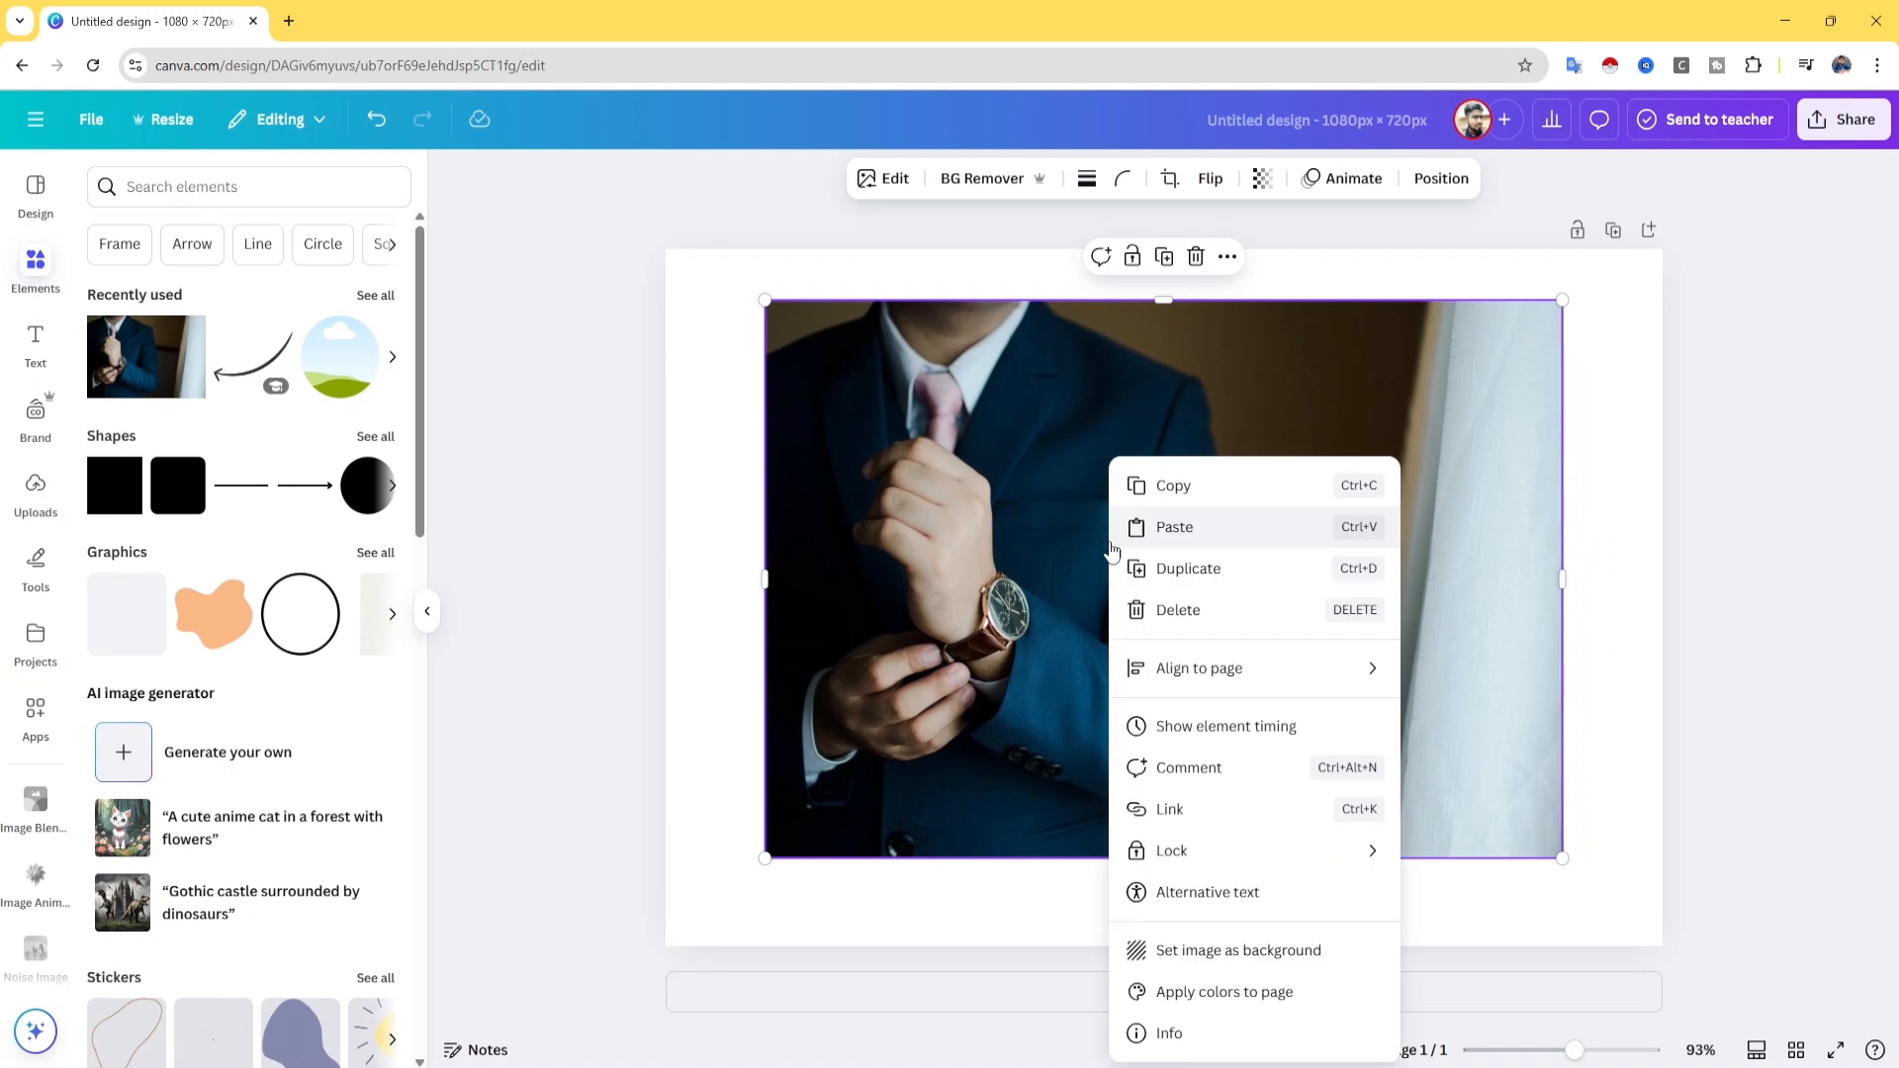
left_click(1239, 952)
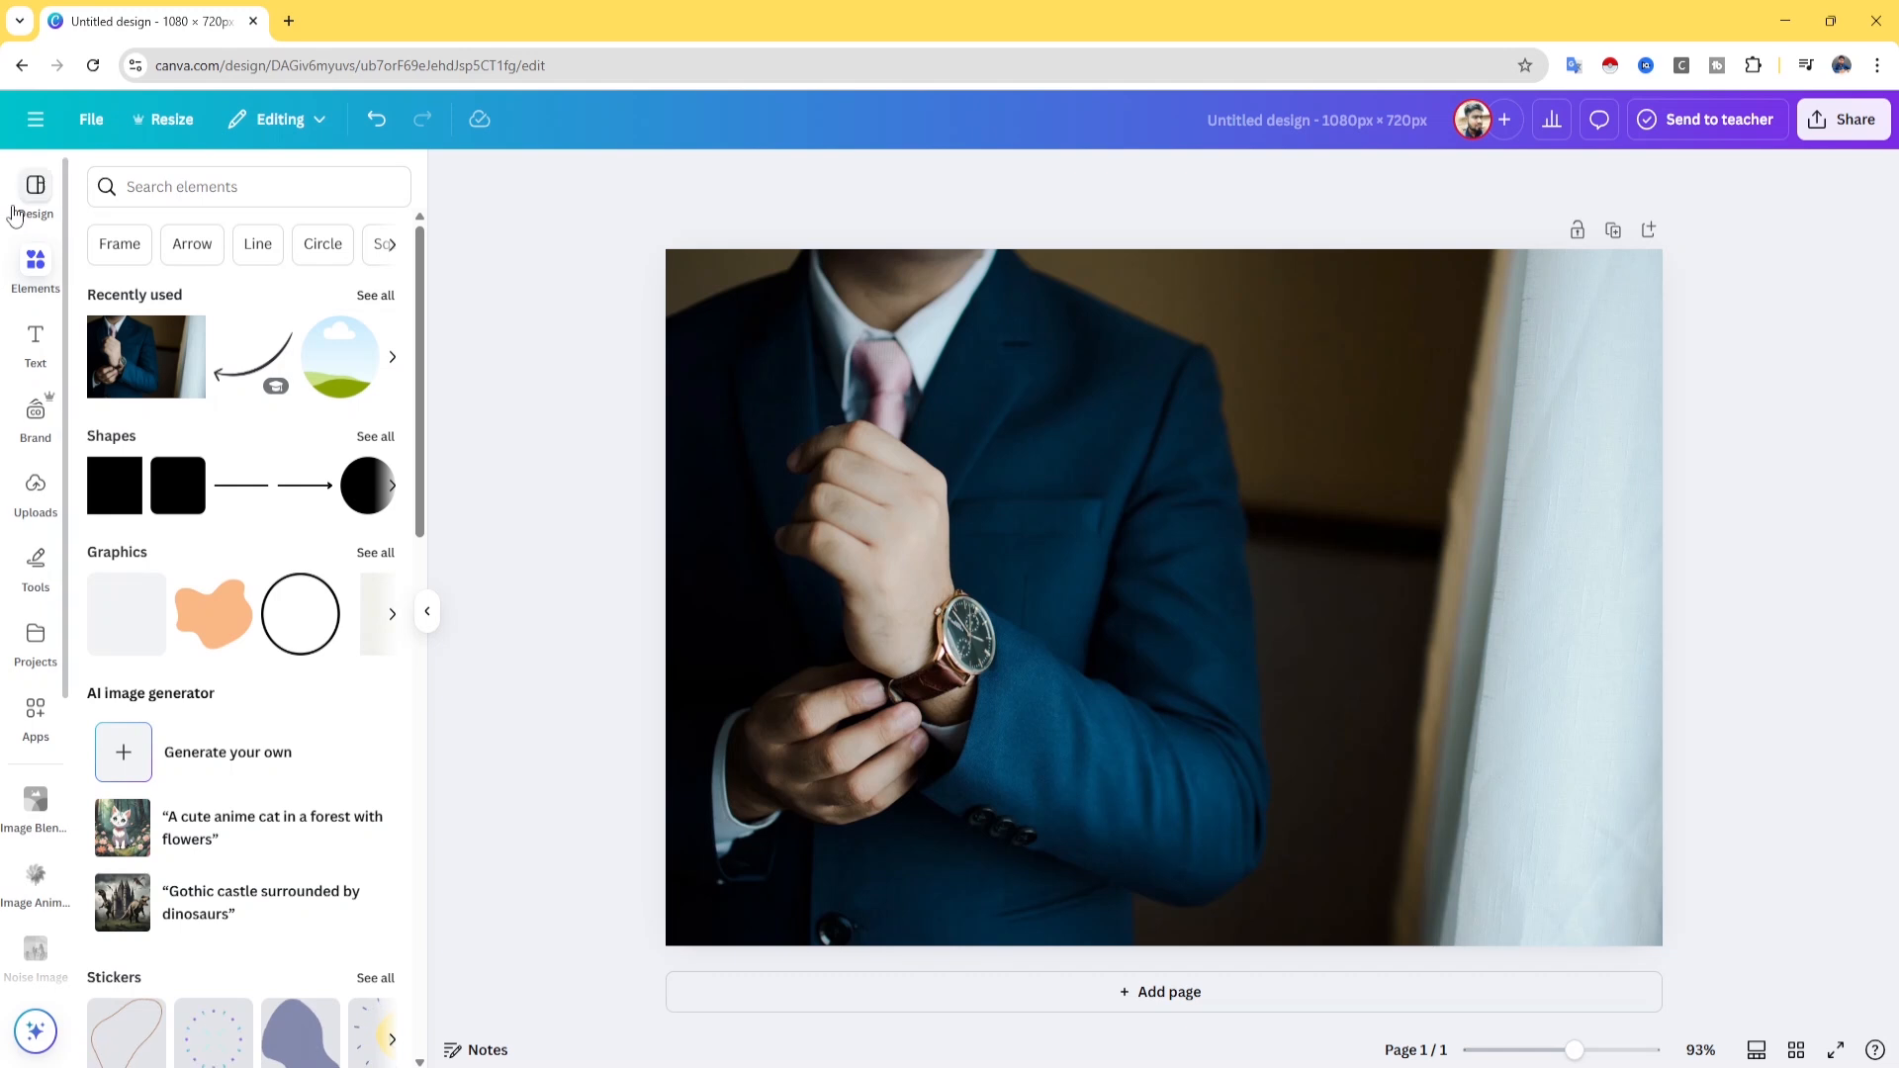
Add the recently used Flat Circle Shape frame and move it over the curtain side of the background photo.
left_click(35, 259)
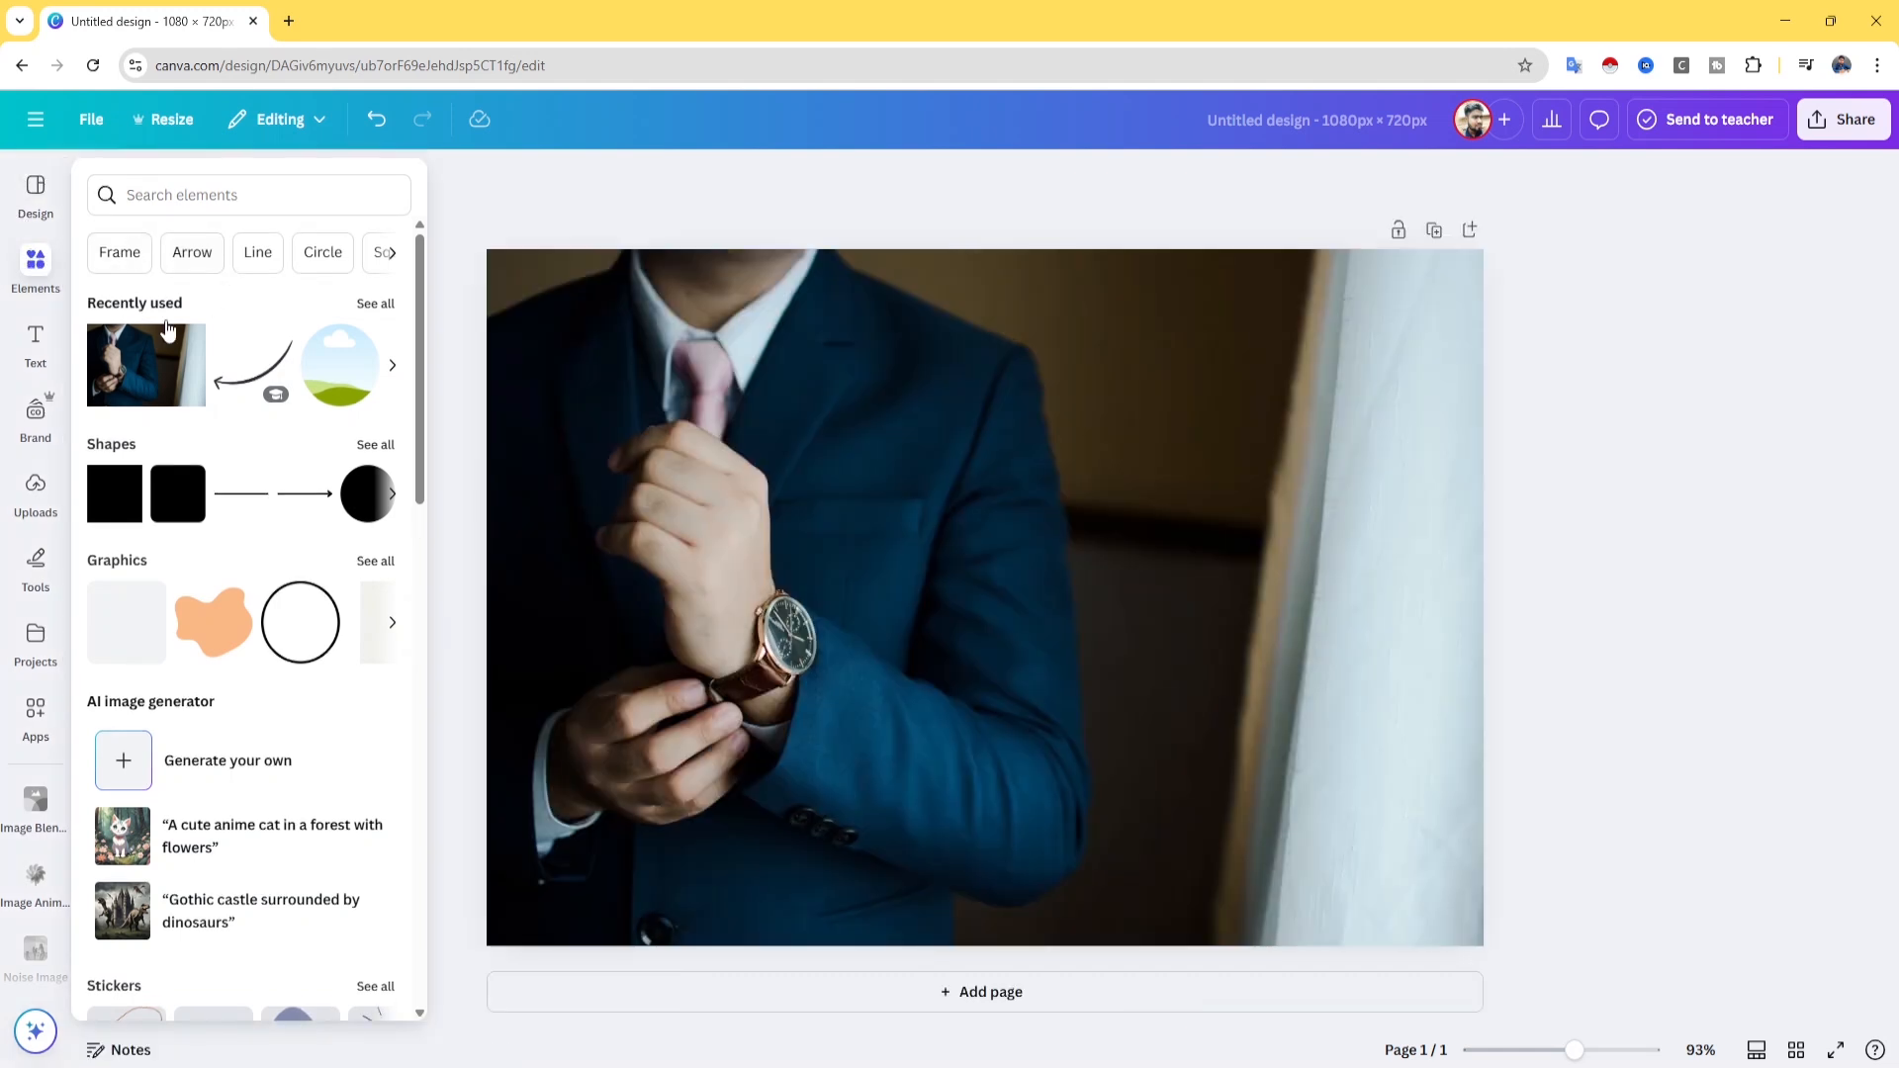
mouse_move(367, 343)
left_click(365, 341)
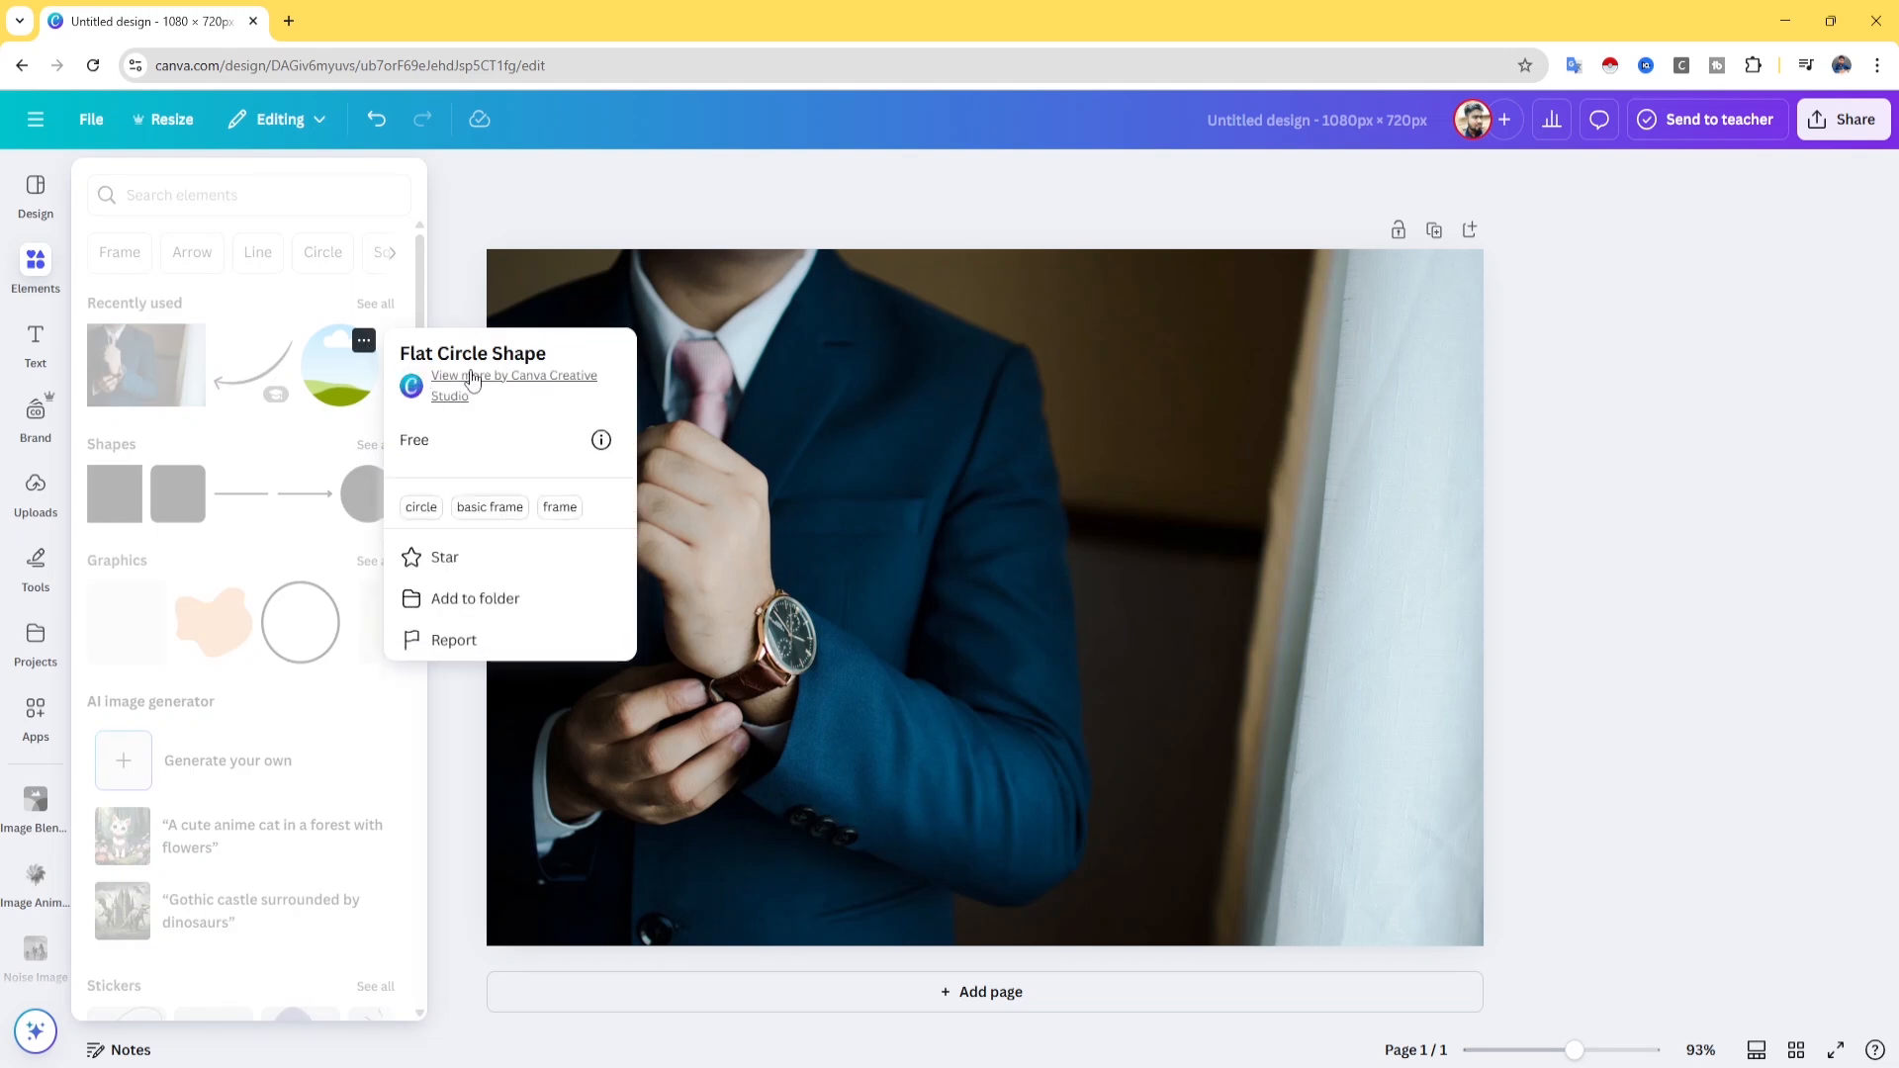
left_click(347, 374)
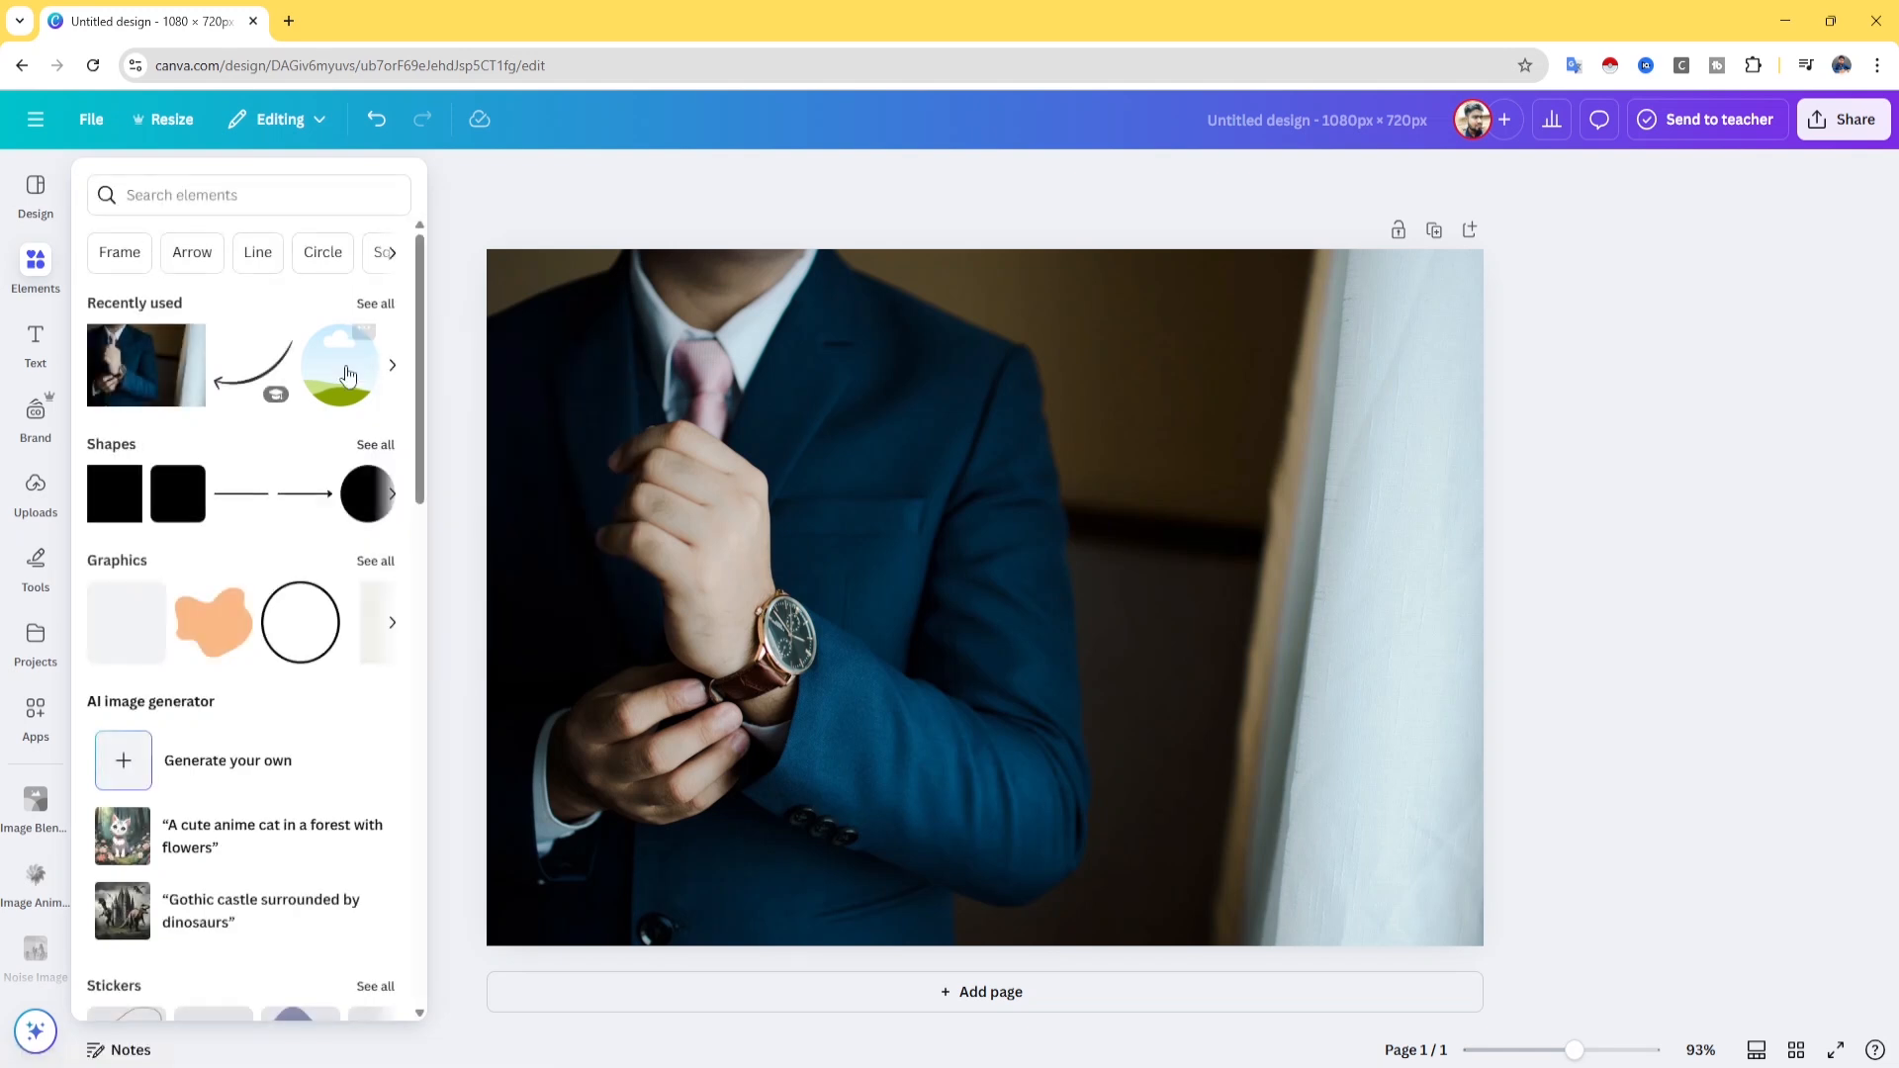
left_click(348, 374)
left_click_drag(952, 618, 1265, 513)
Search the elements for "flat circle Shape" and examine the graphics and frames results.
left_click(36, 267)
left_click(224, 188)
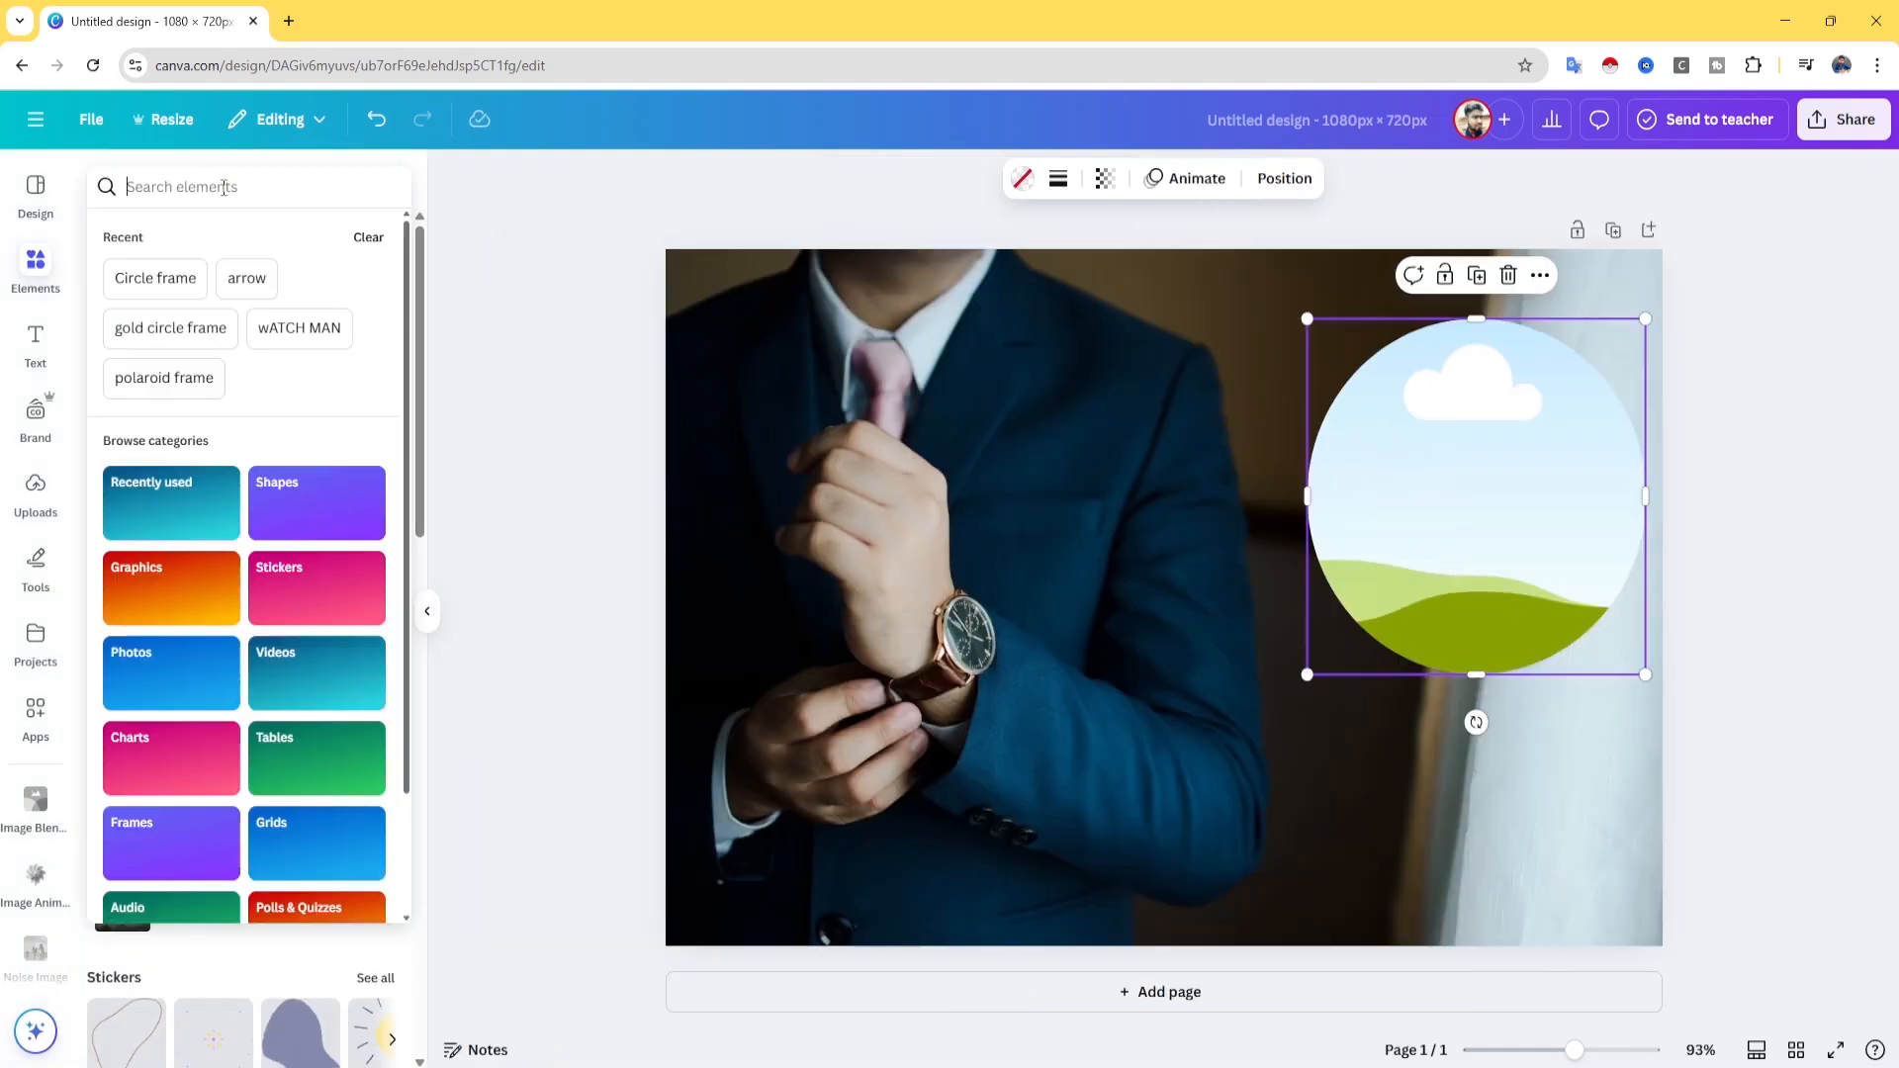
type("f")
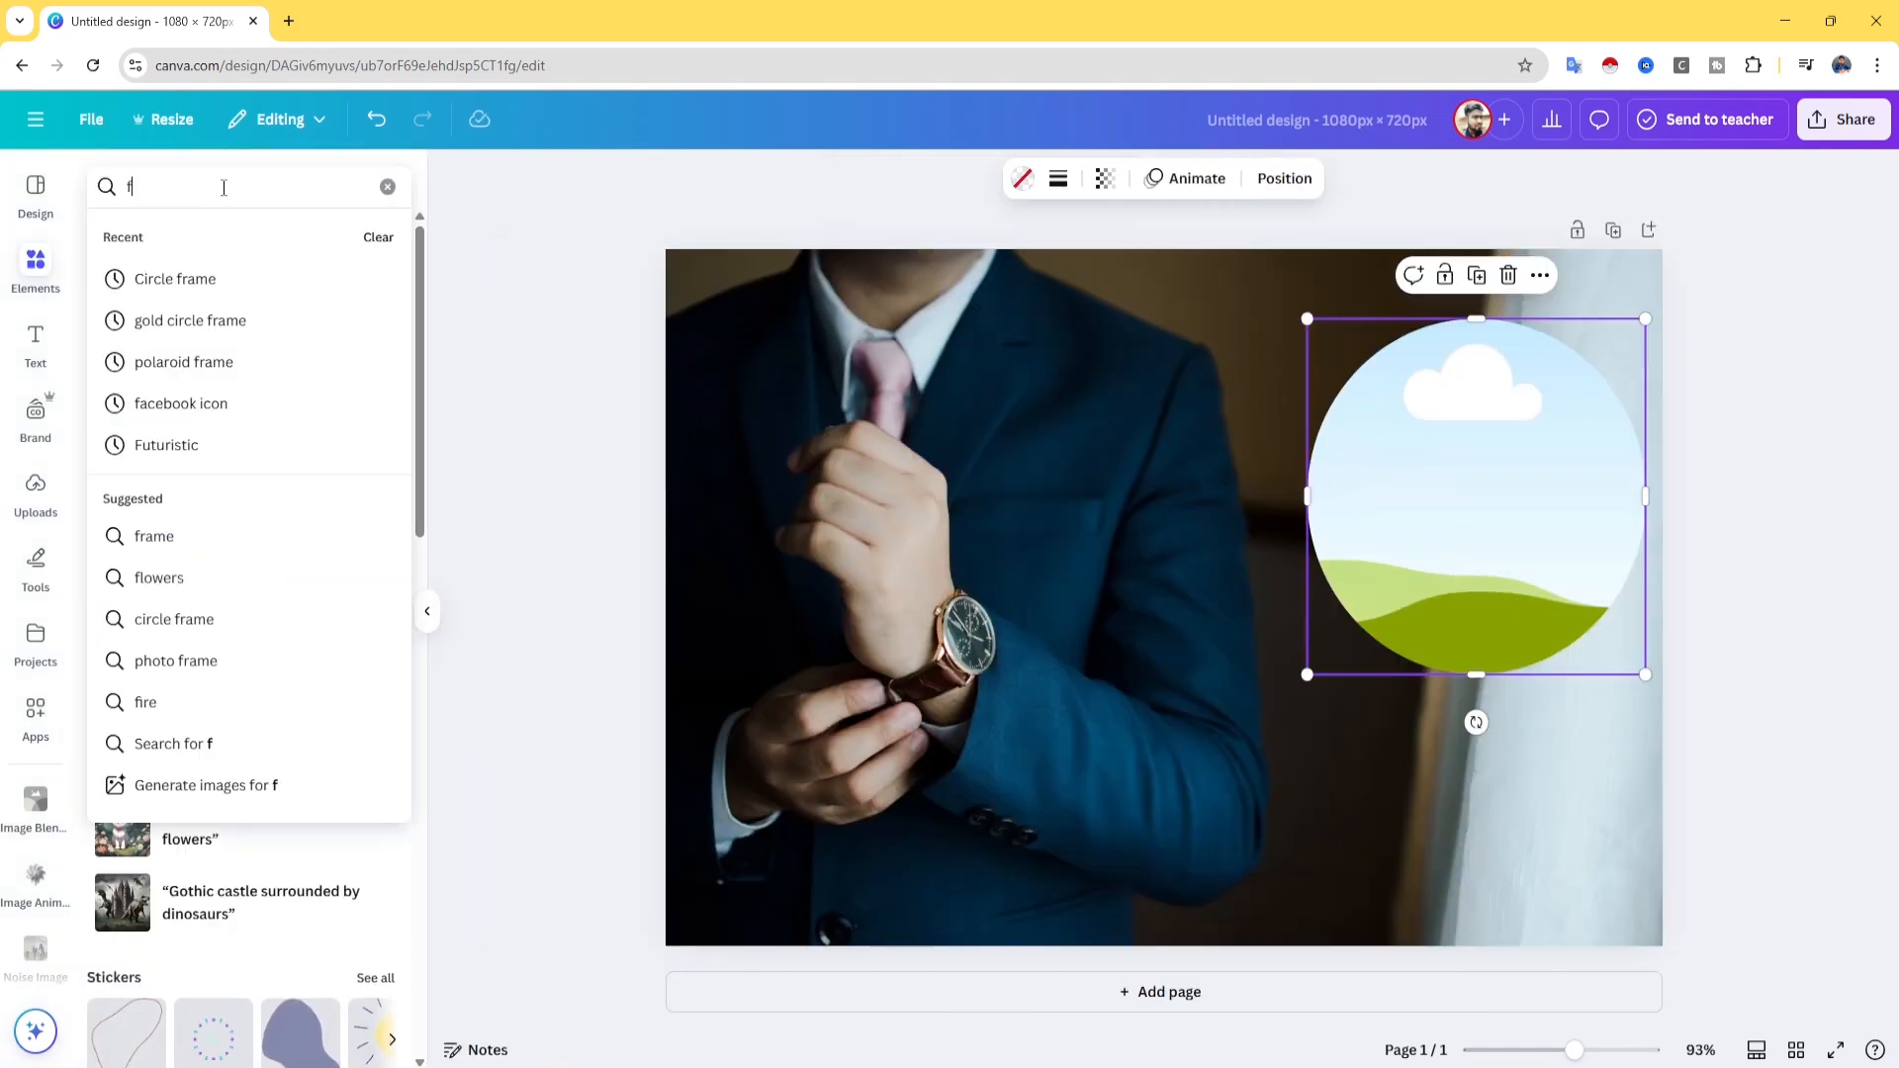
type("lat")
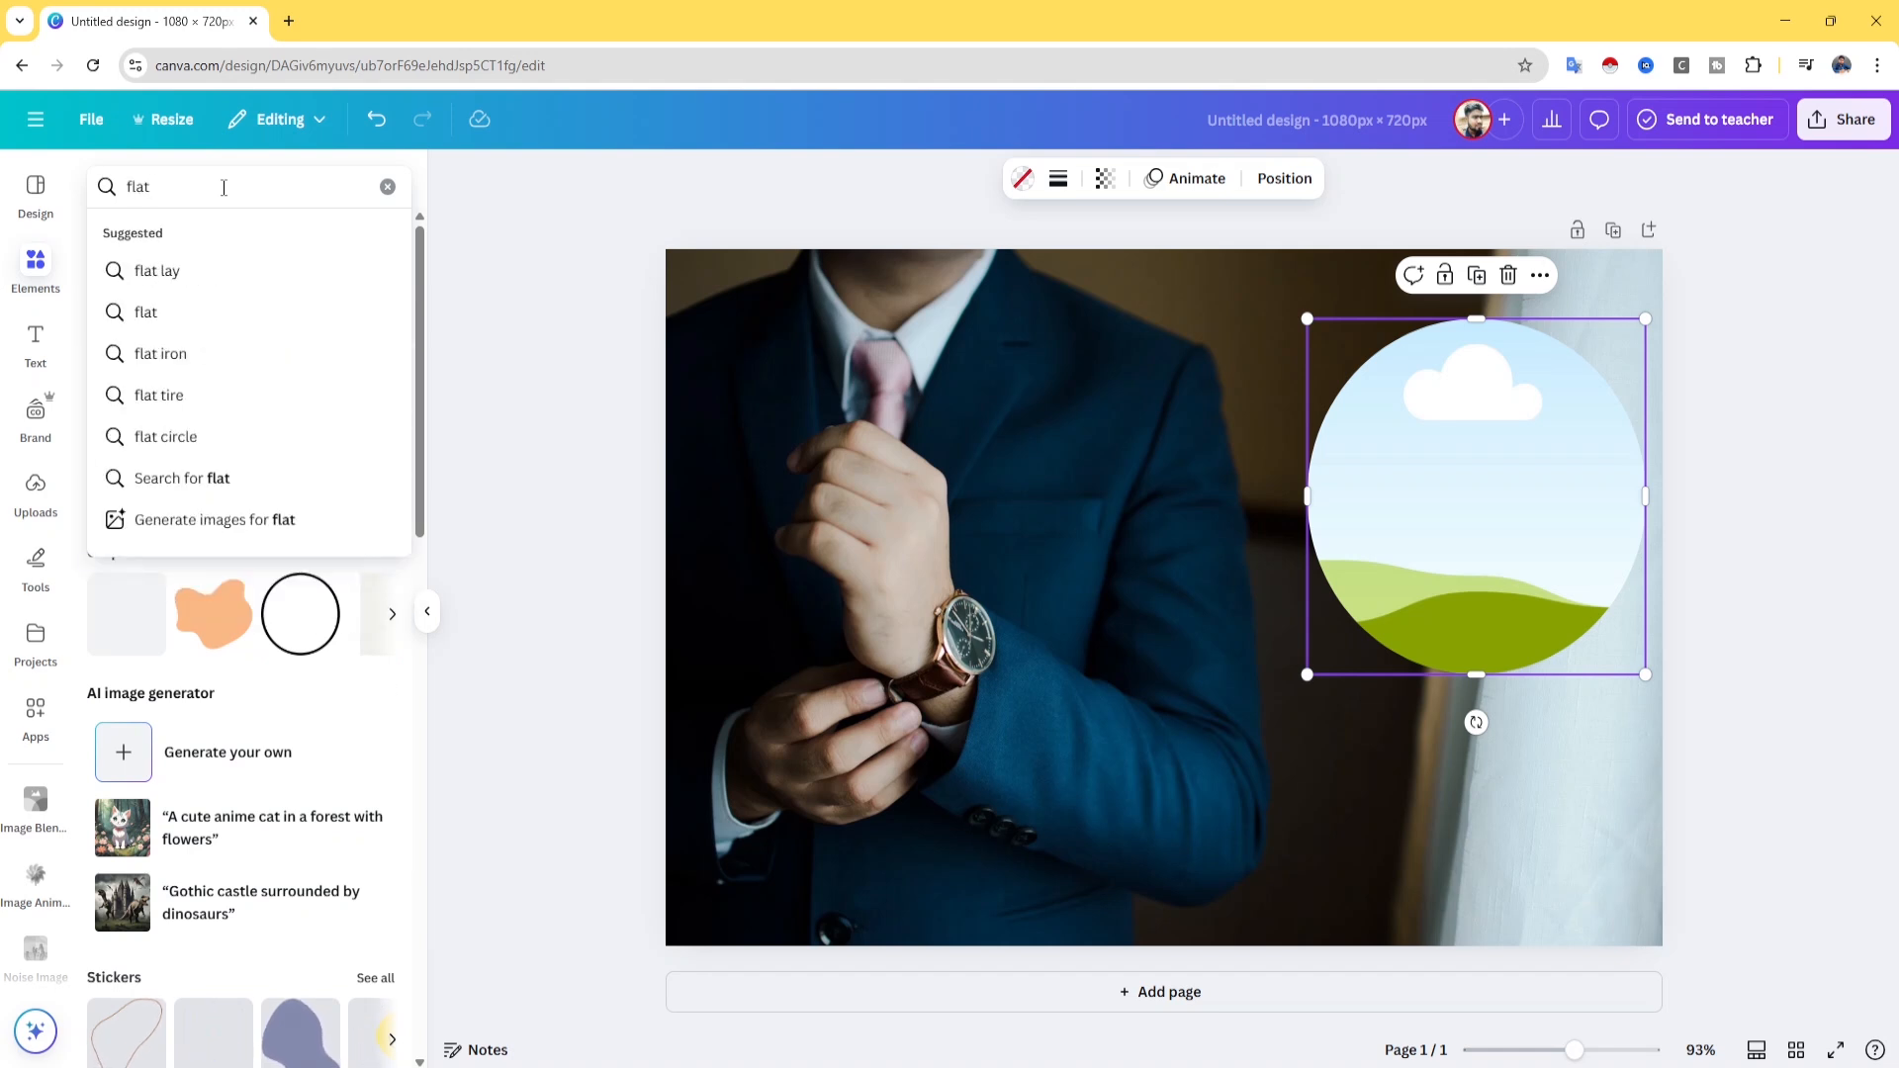
type(" circle")
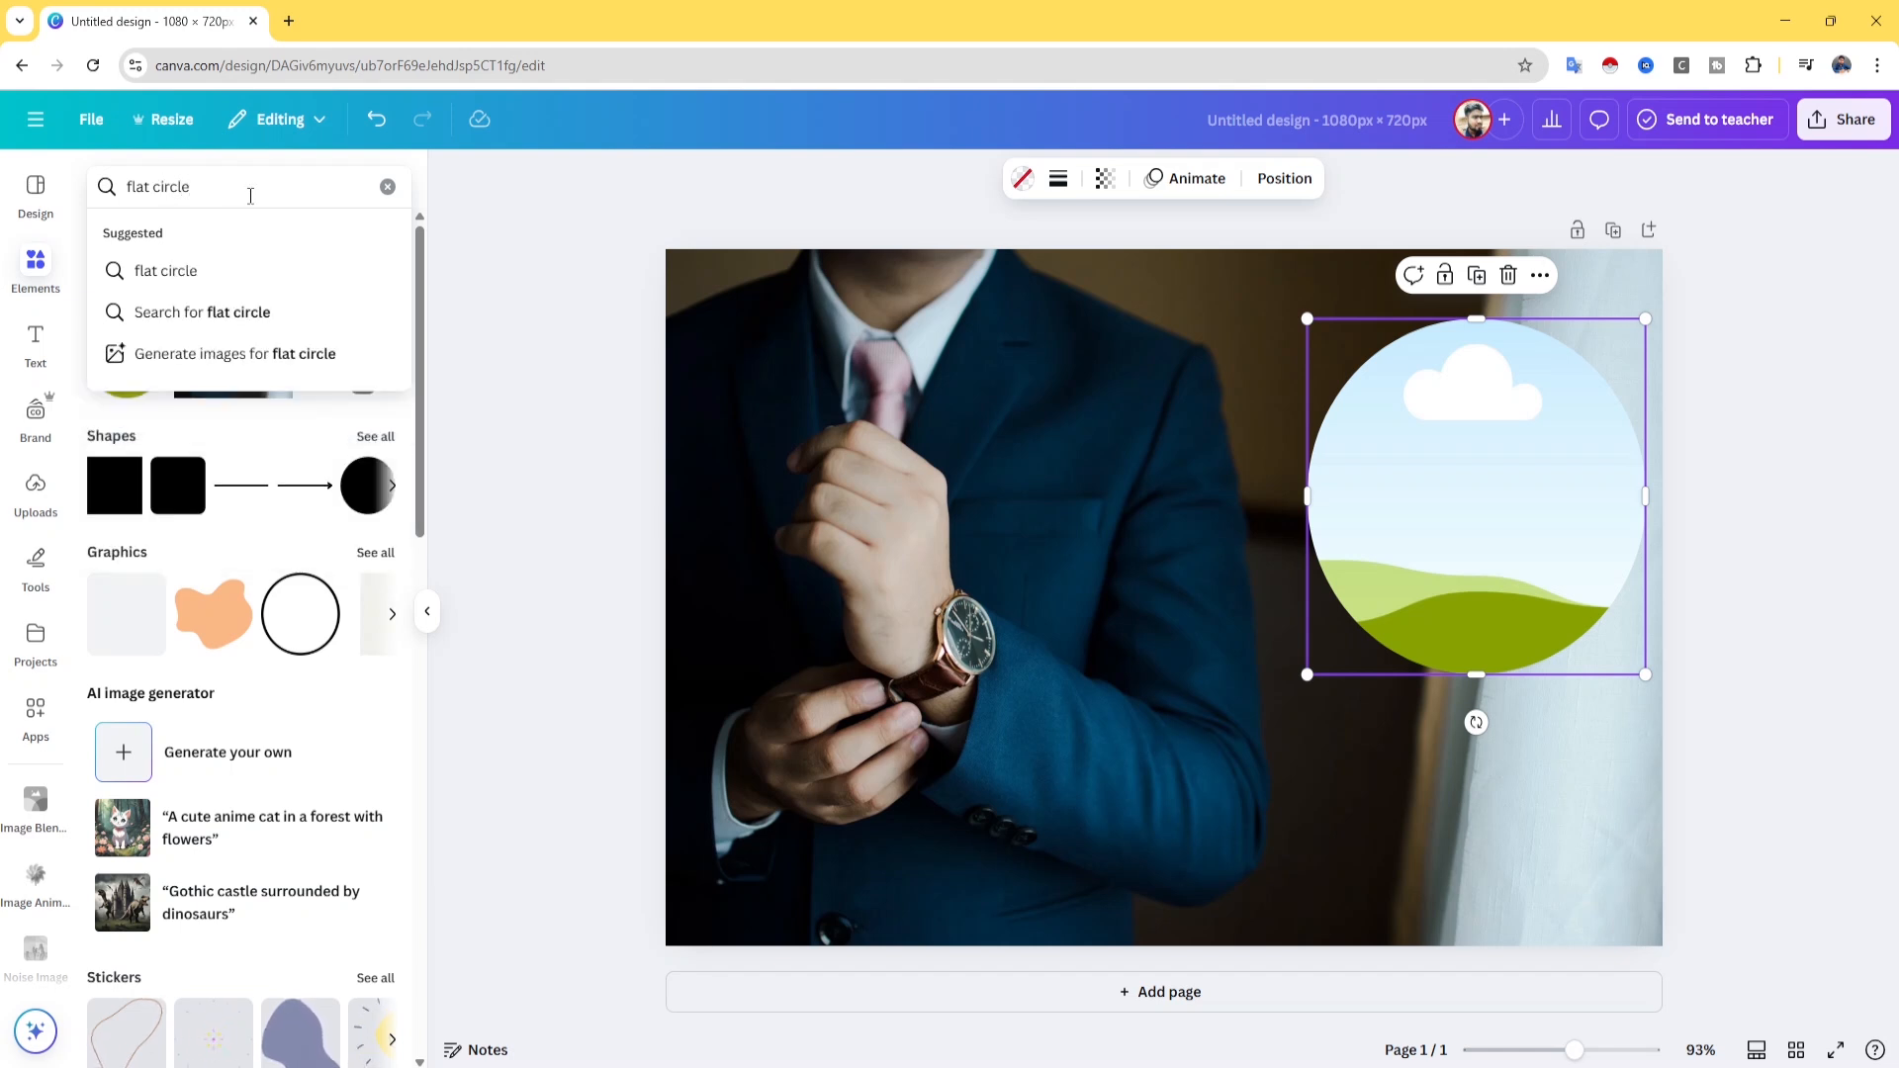
type(" Shape")
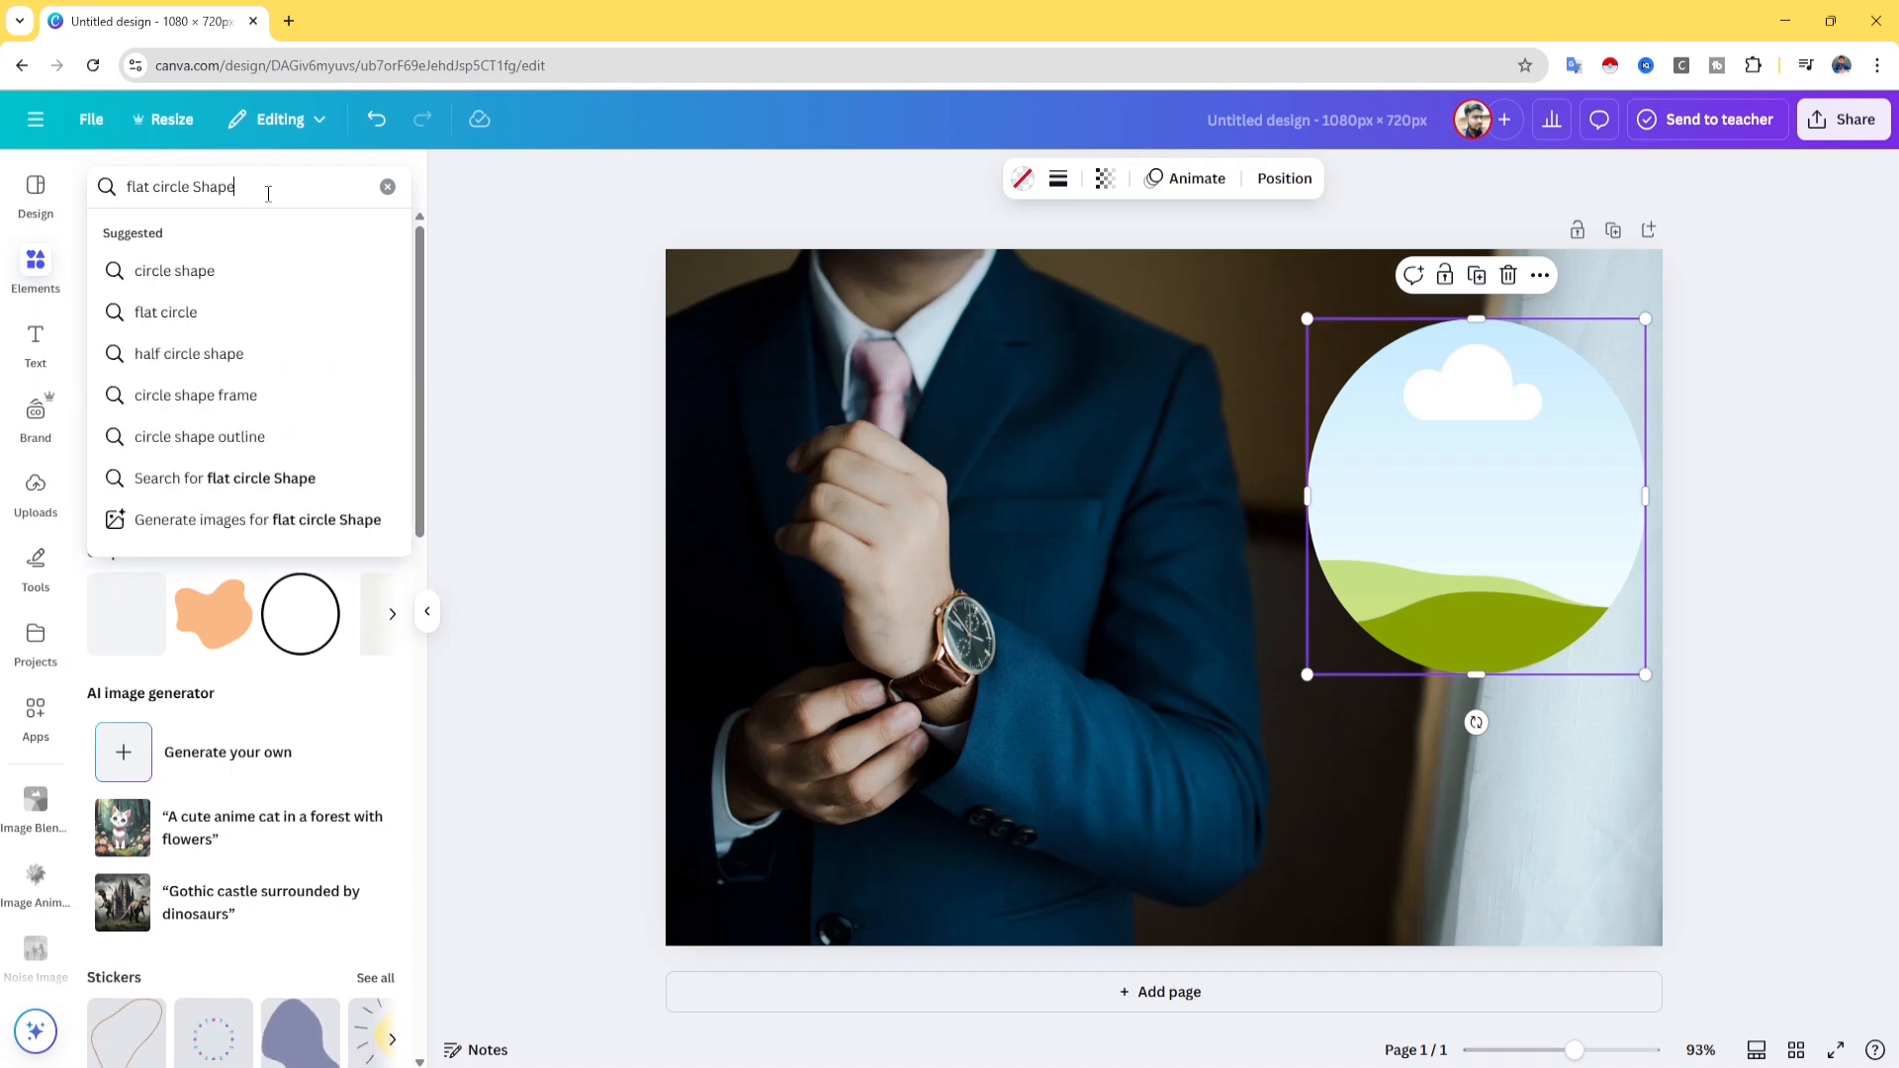
key("Return")
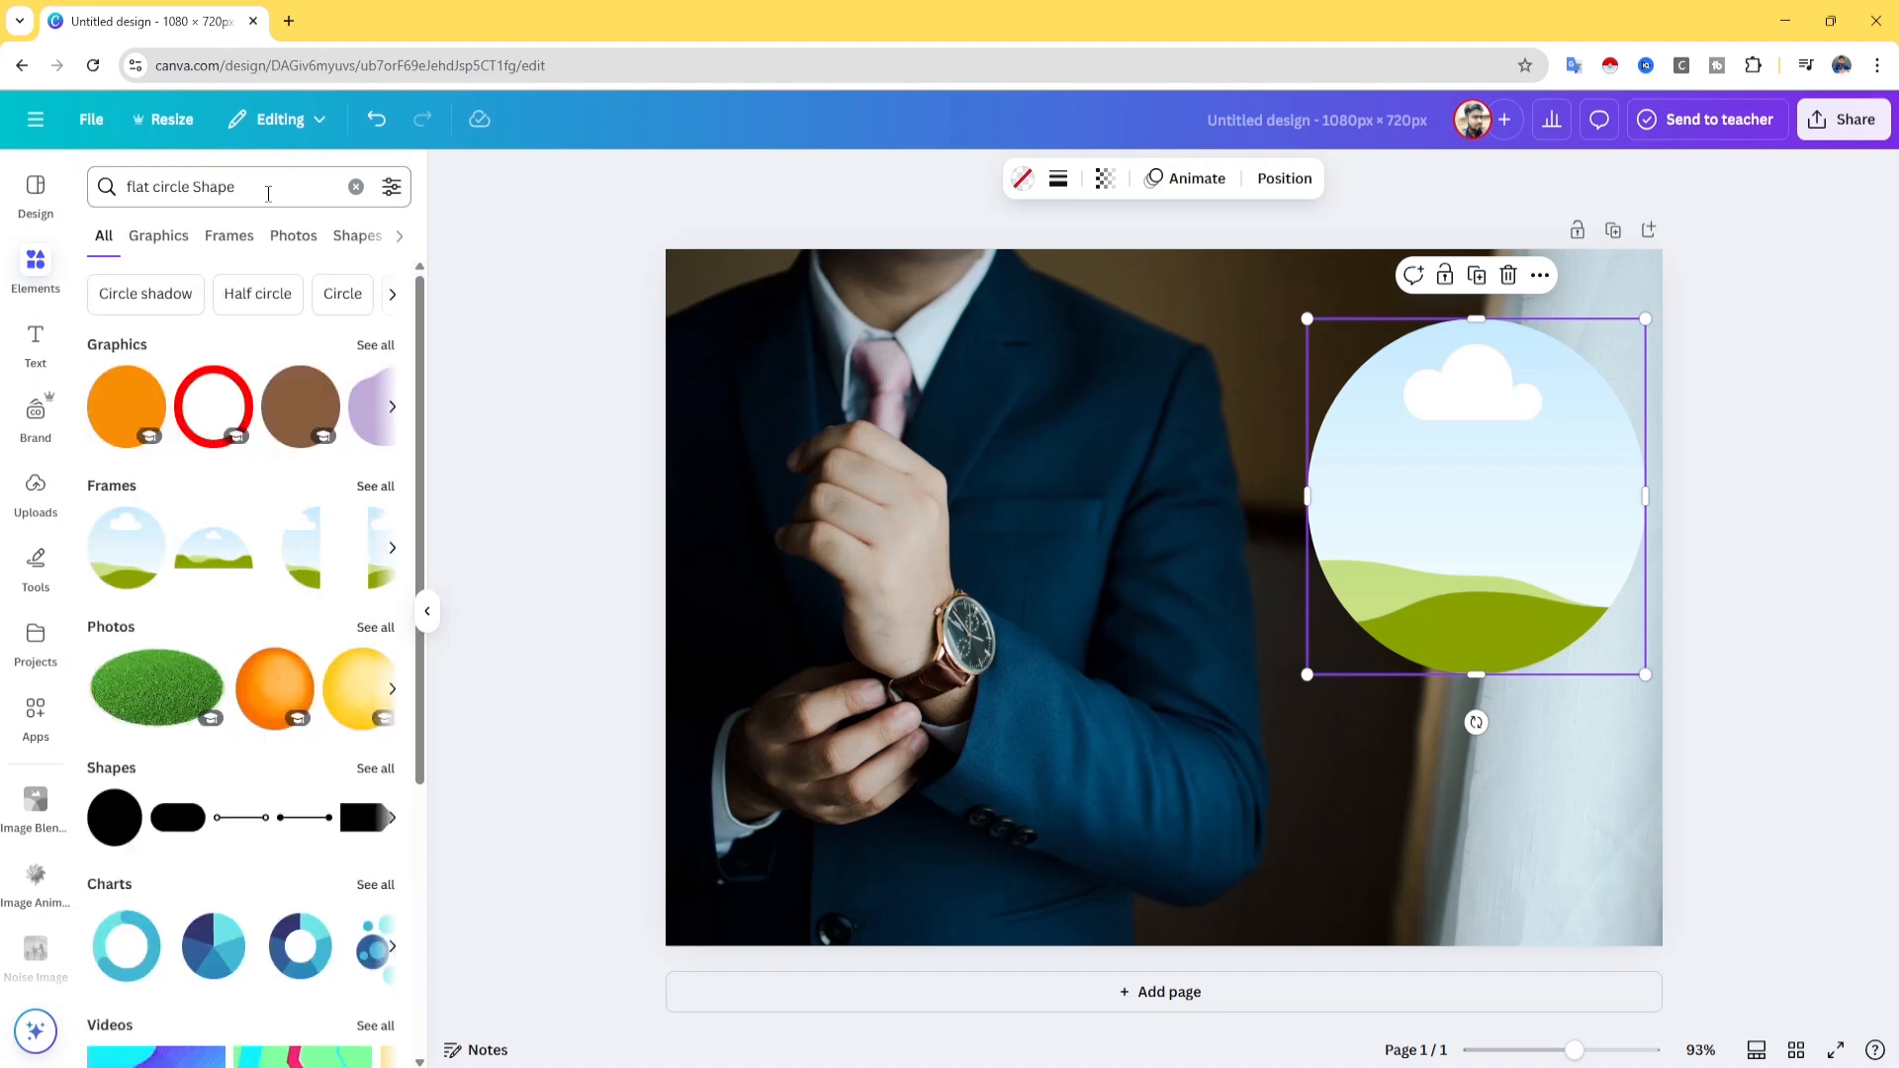
left_click(161, 238)
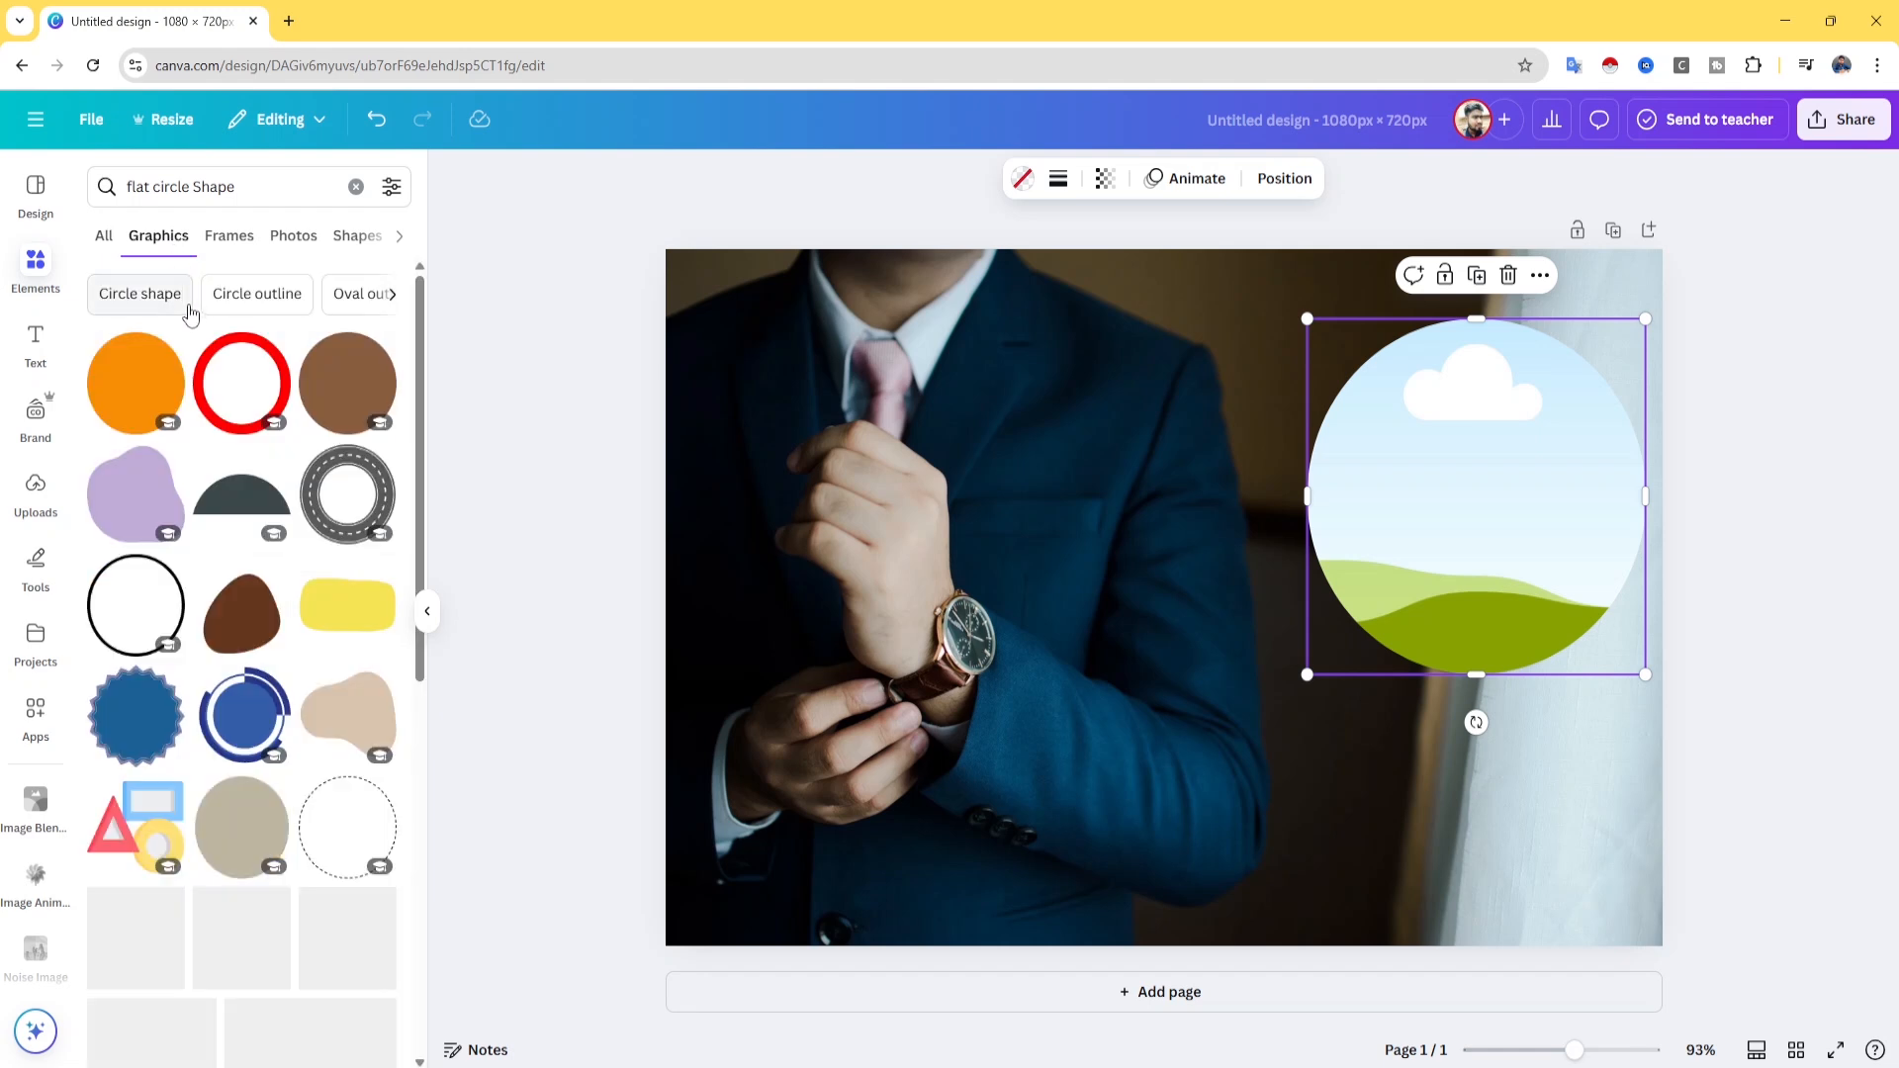
left_click(252, 244)
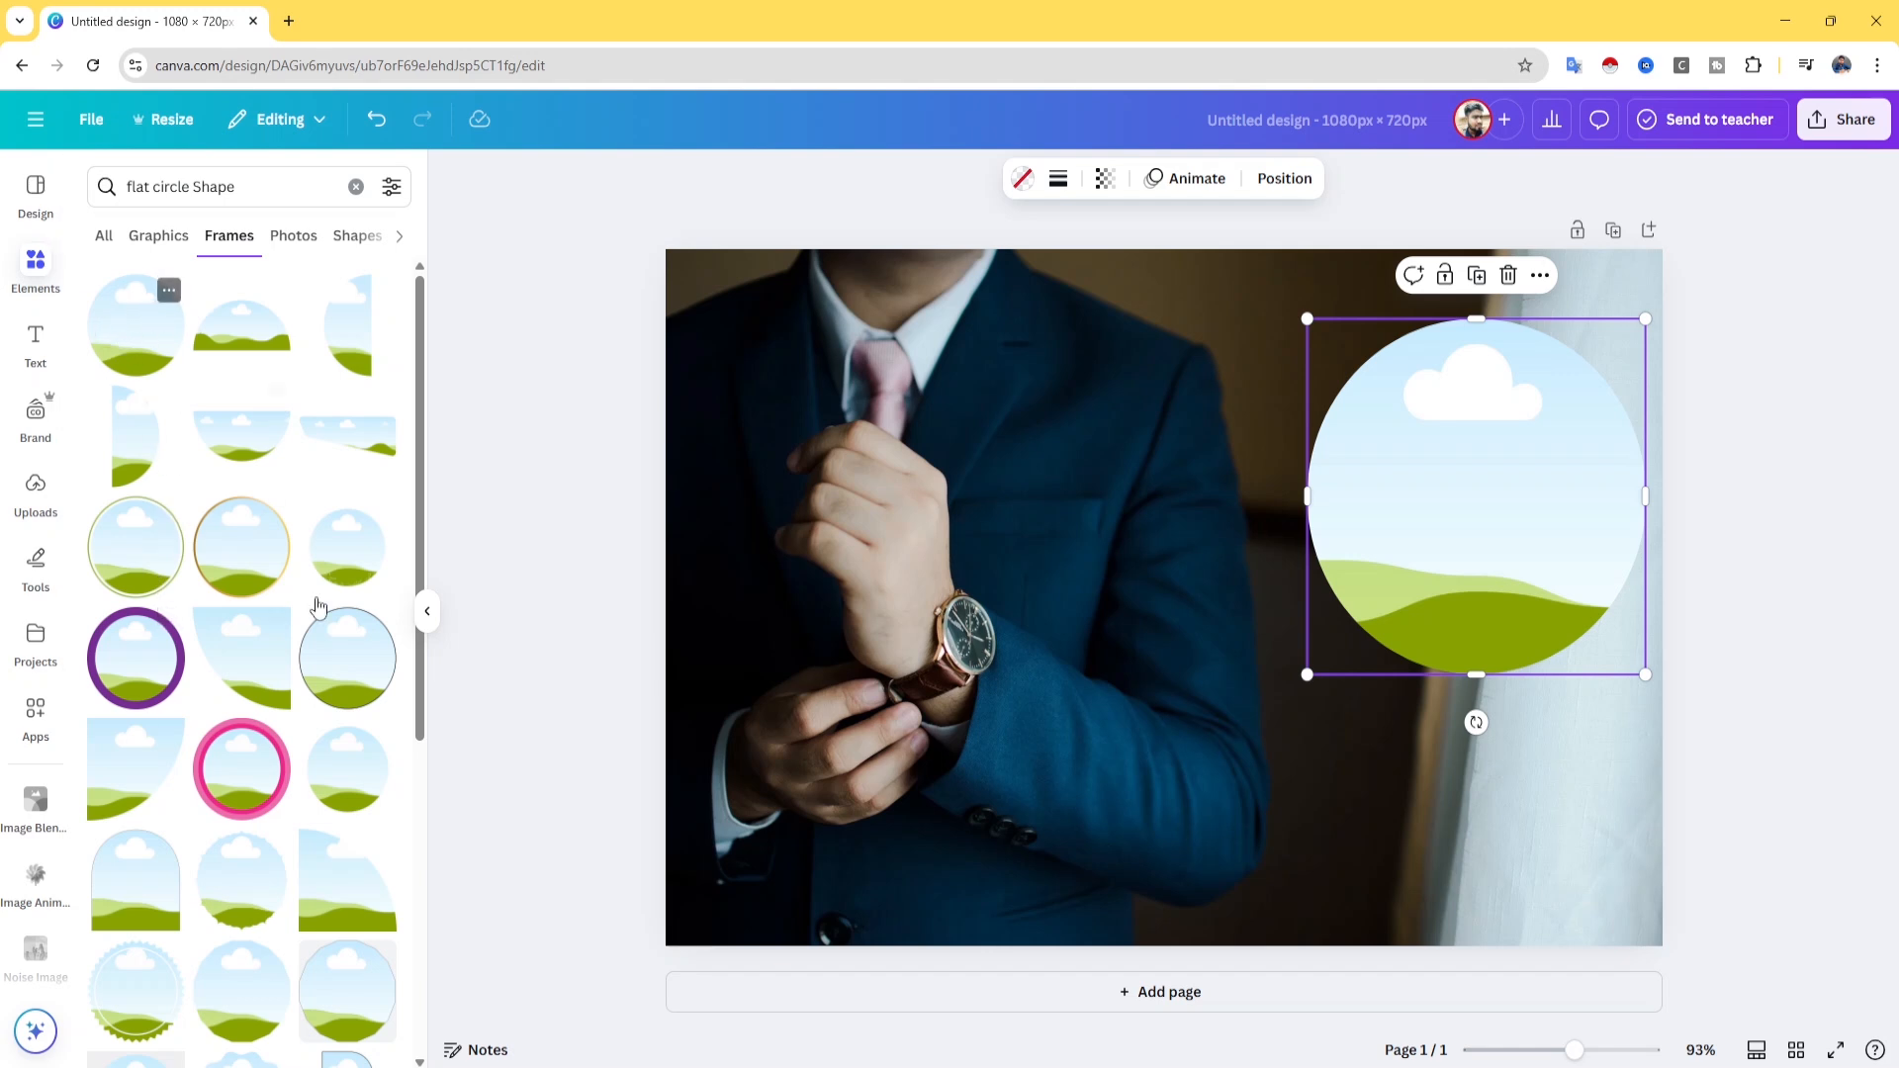
Shrink the circle frame to roughly three quarters of its size and place it beside the man's shoulder, partly over the curtain.
left_click_drag(1440, 526, 1433, 556)
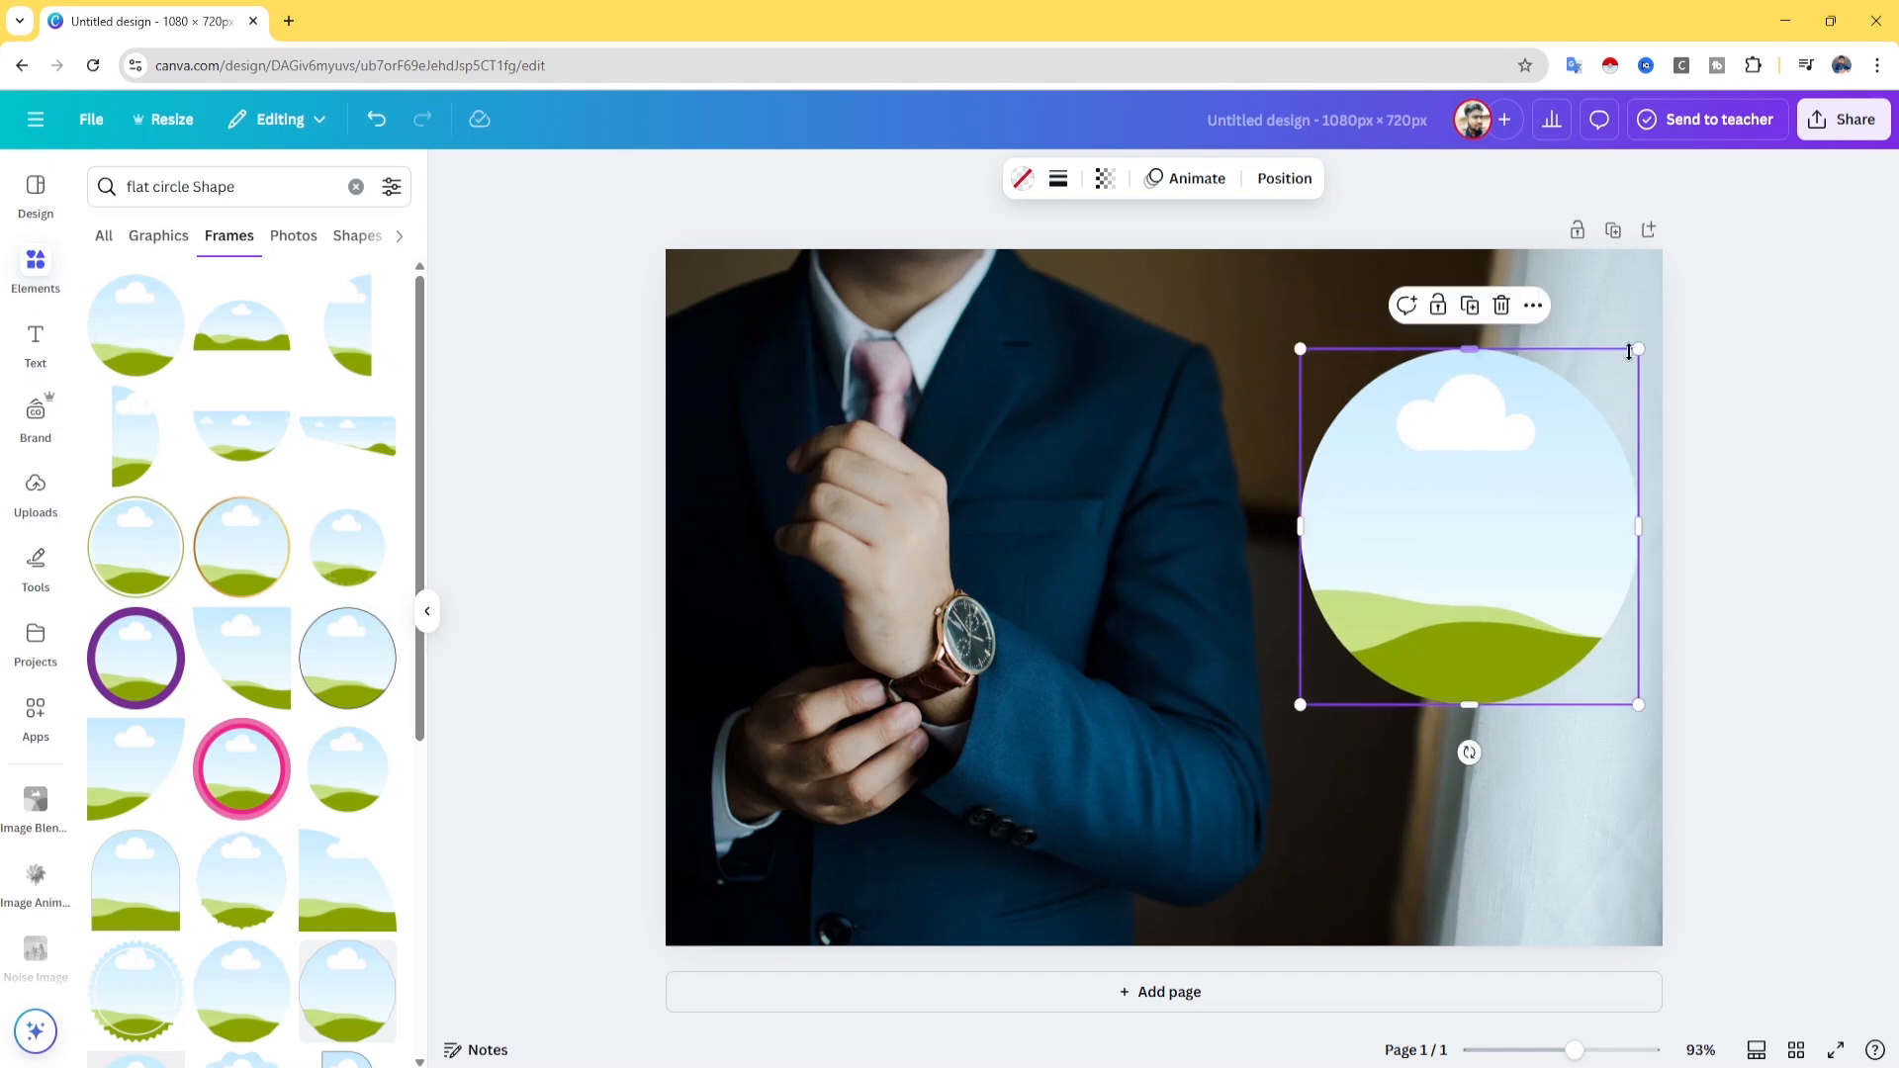
left_click_drag(1644, 347, 1549, 432)
left_click_drag(1463, 572, 1520, 517)
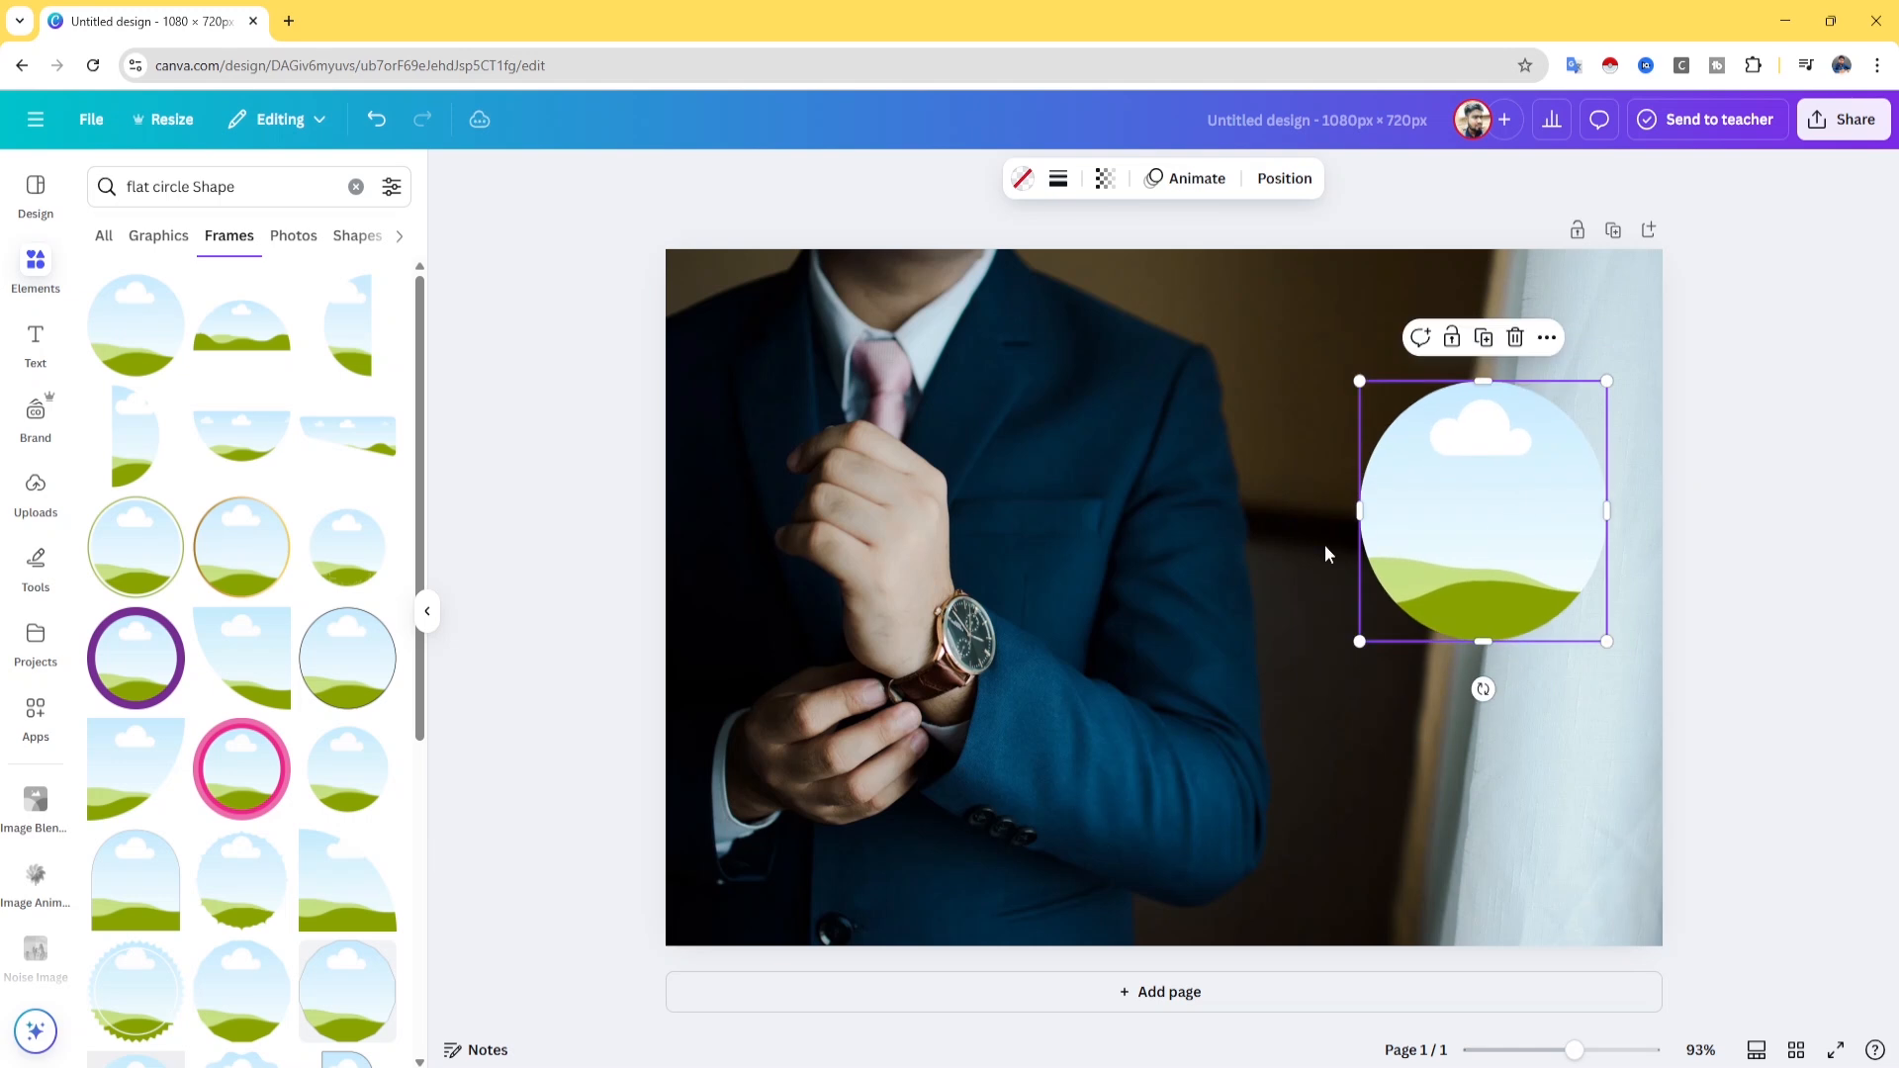
left_click(970, 591)
Clear the element search, insert the groom photo again and drop it into the circle frame.
left_click(65, 268)
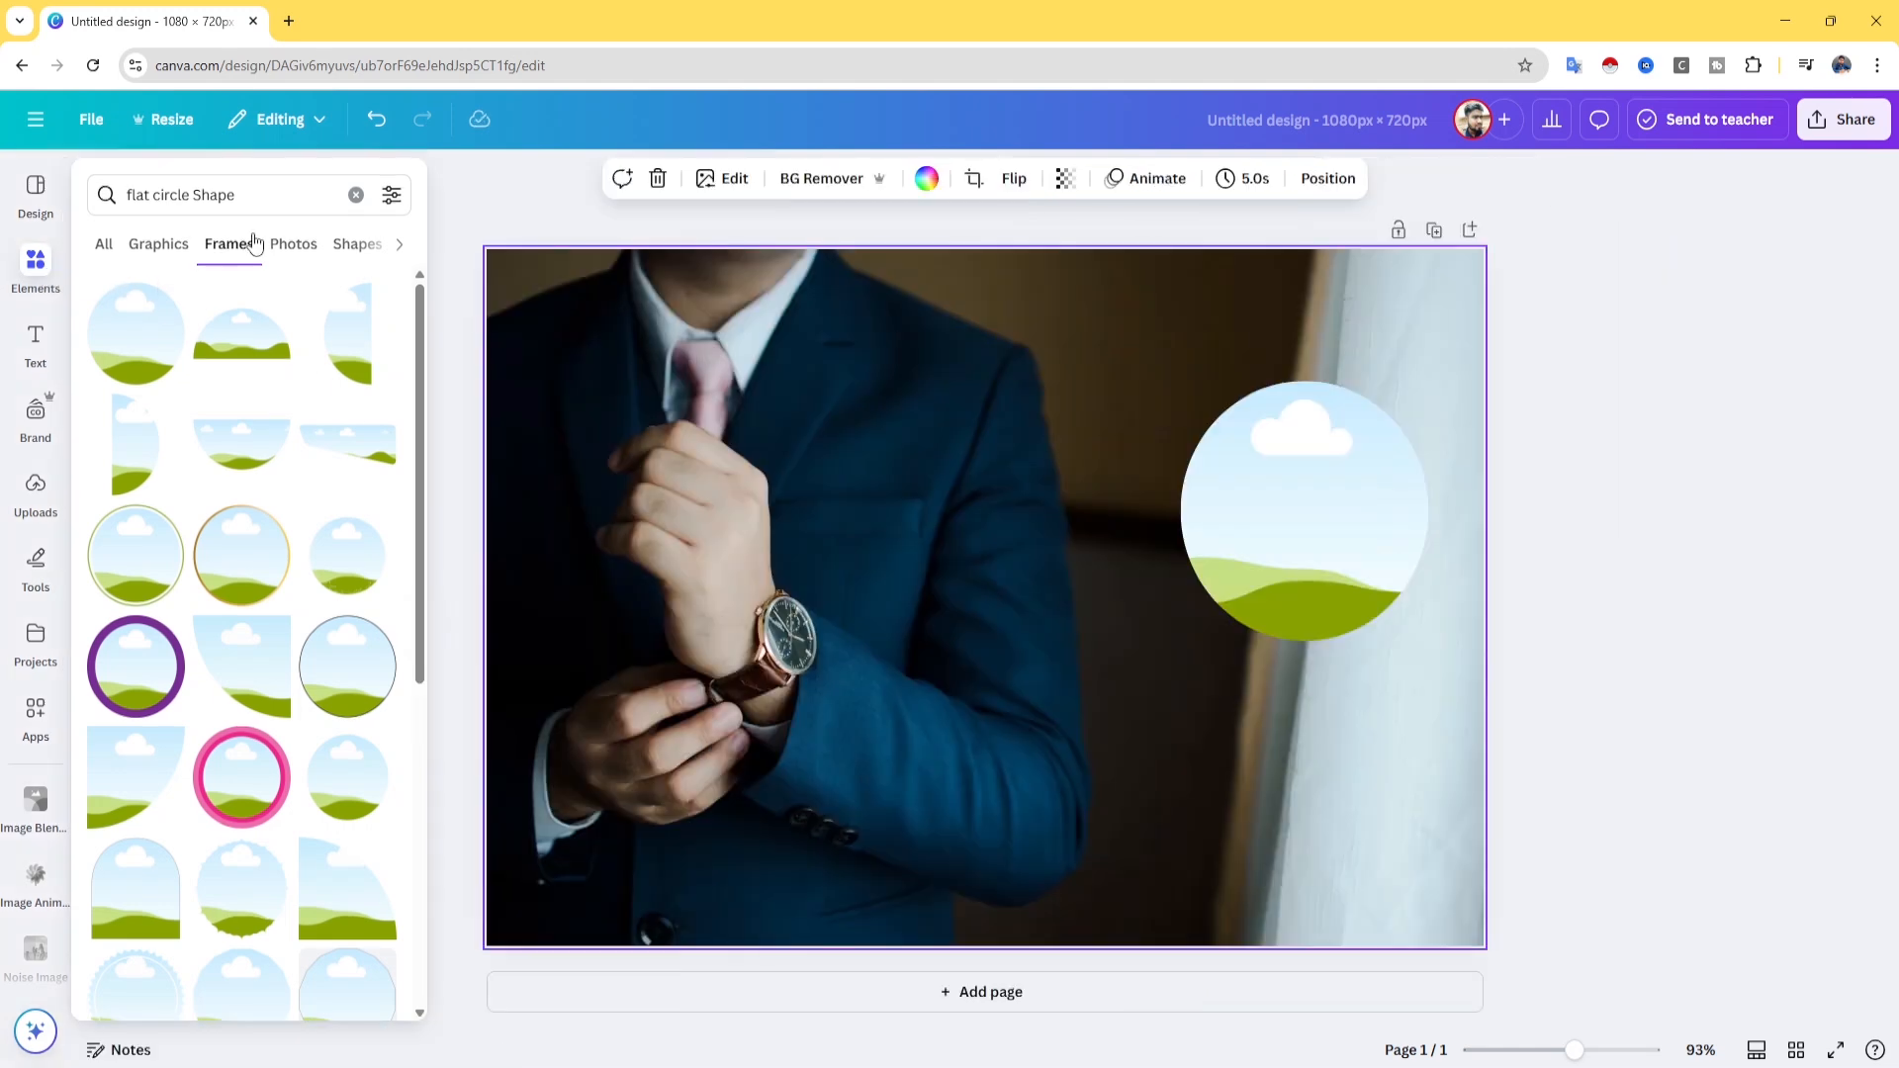
left_click(354, 195)
left_click(231, 368)
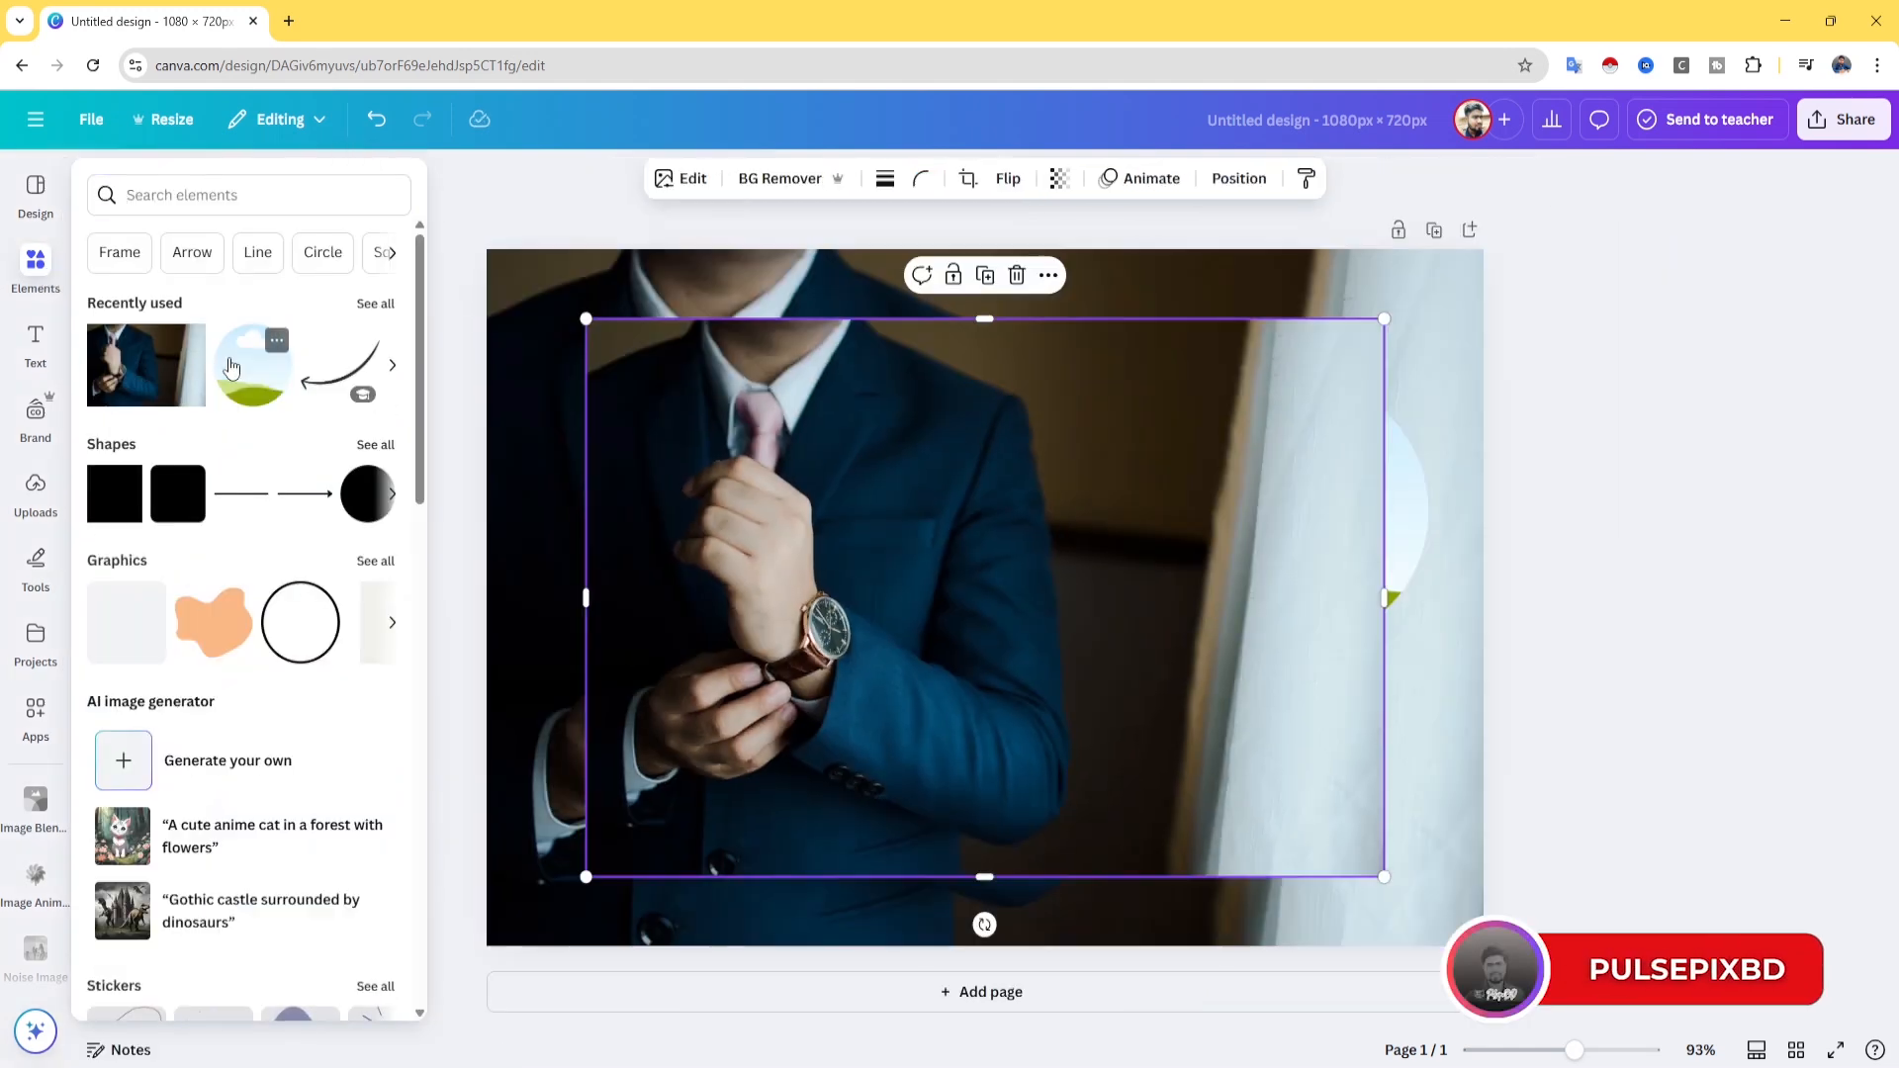
left_click(996, 563)
left_click_drag(996, 563, 1374, 543)
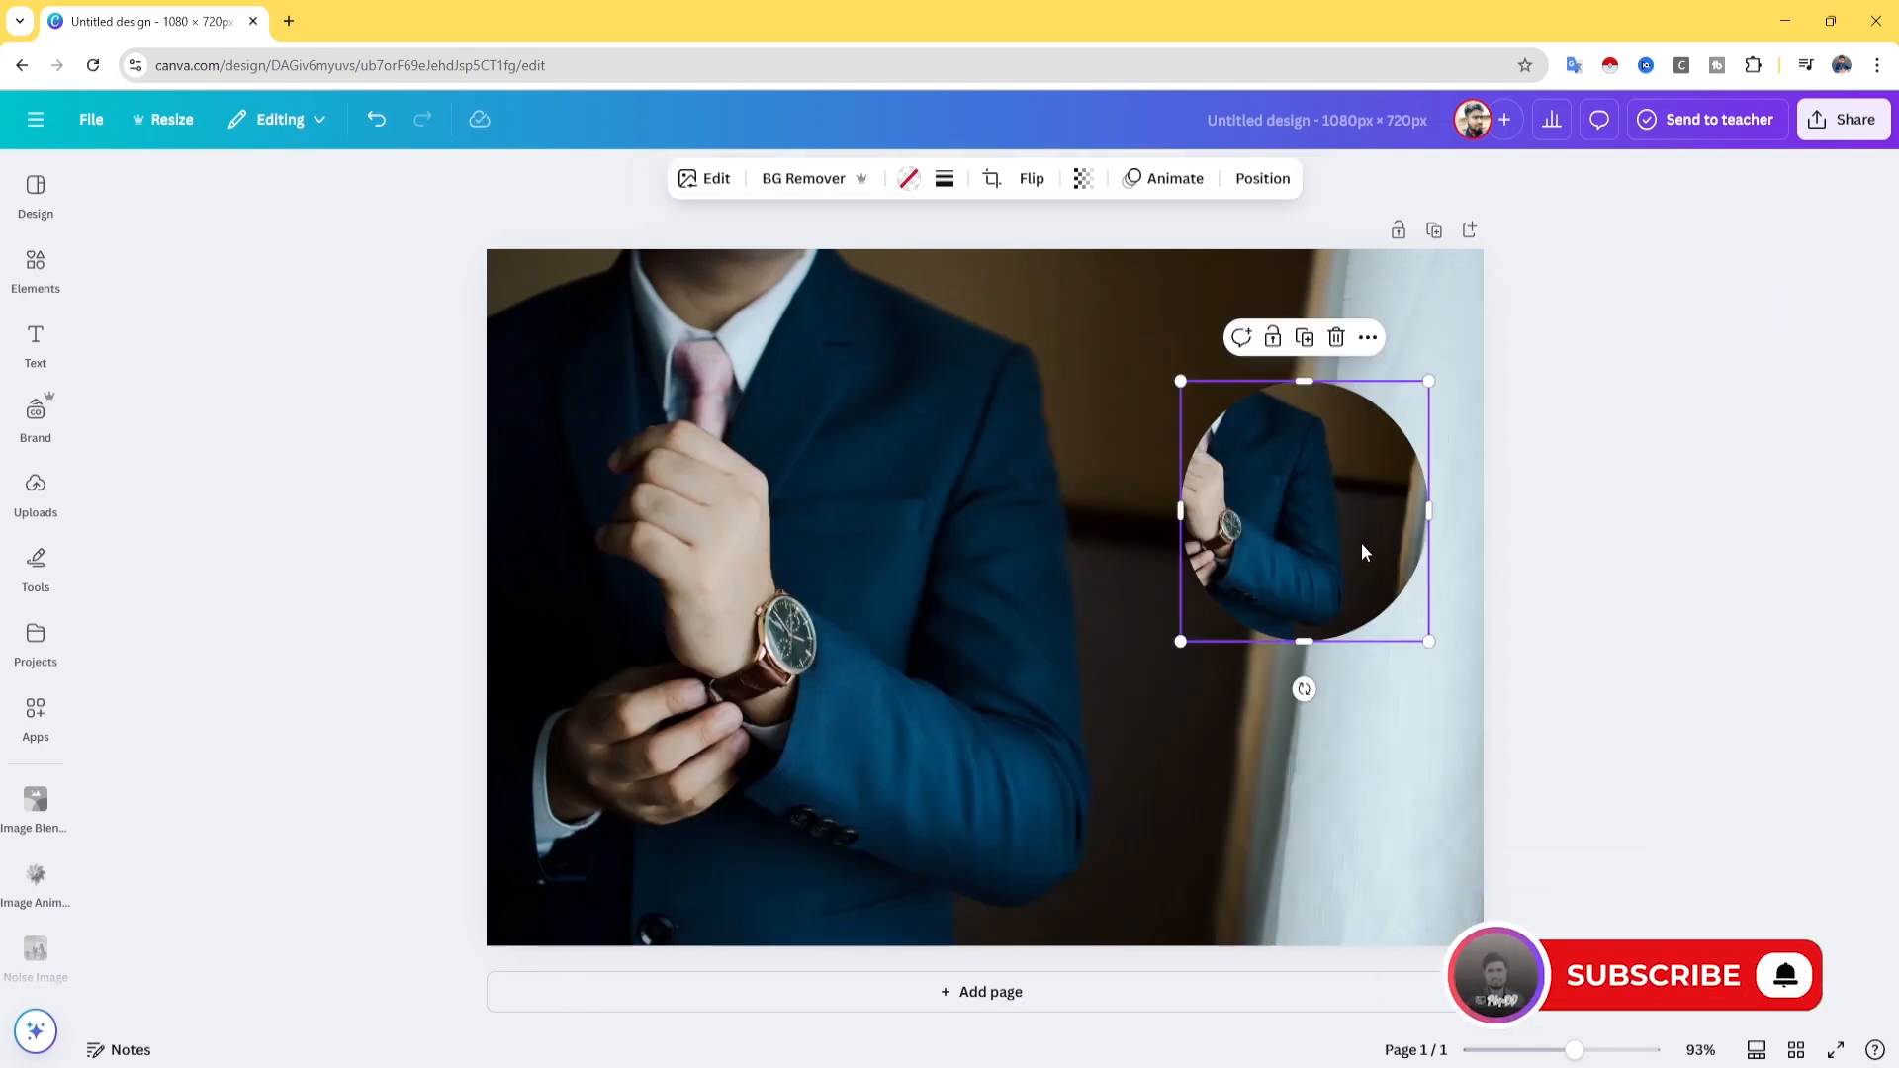
Enlarge and reposition the photo inside the circle frame so that the wristwatch fills the circle.
double_click(1361, 542)
left_click_drag(1488, 644, 1894, 984)
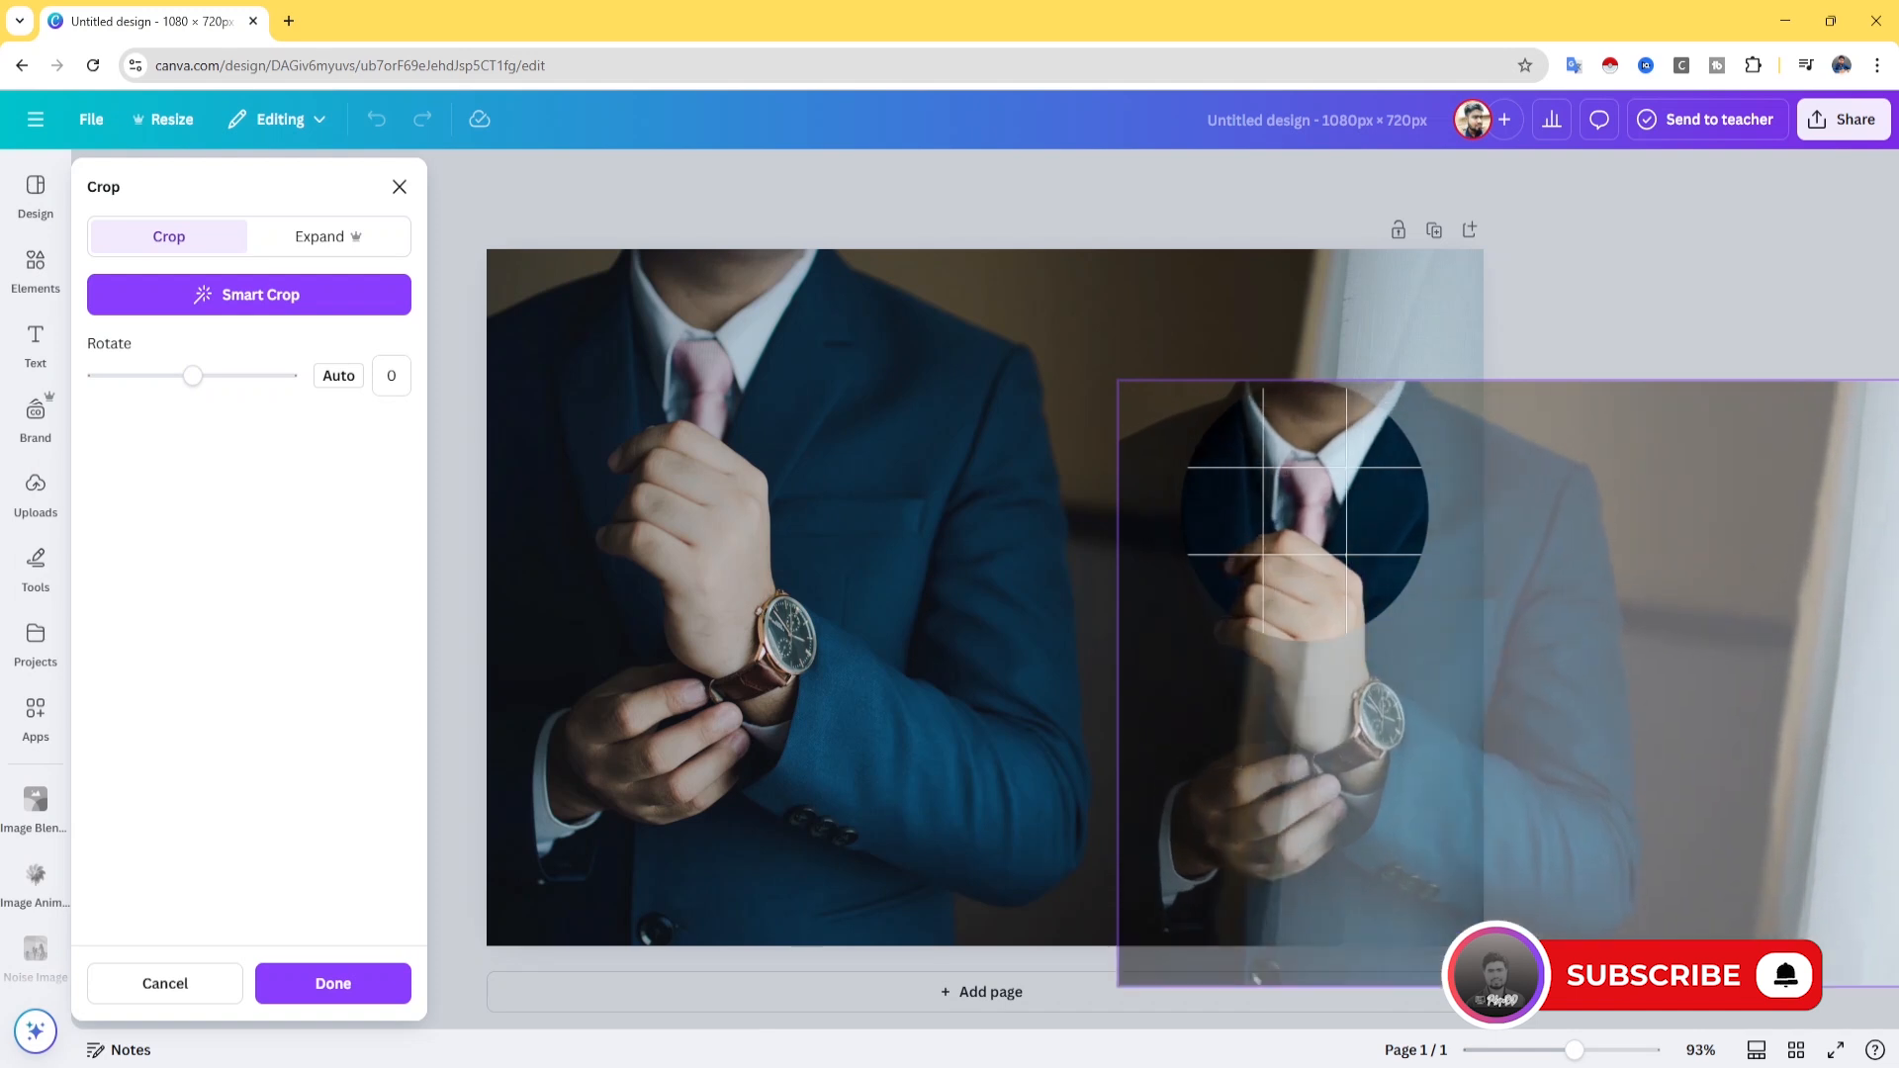
left_click_drag(1118, 381, 185, 60)
left_click_drag(863, 394, 1499, 482)
left_click(749, 749)
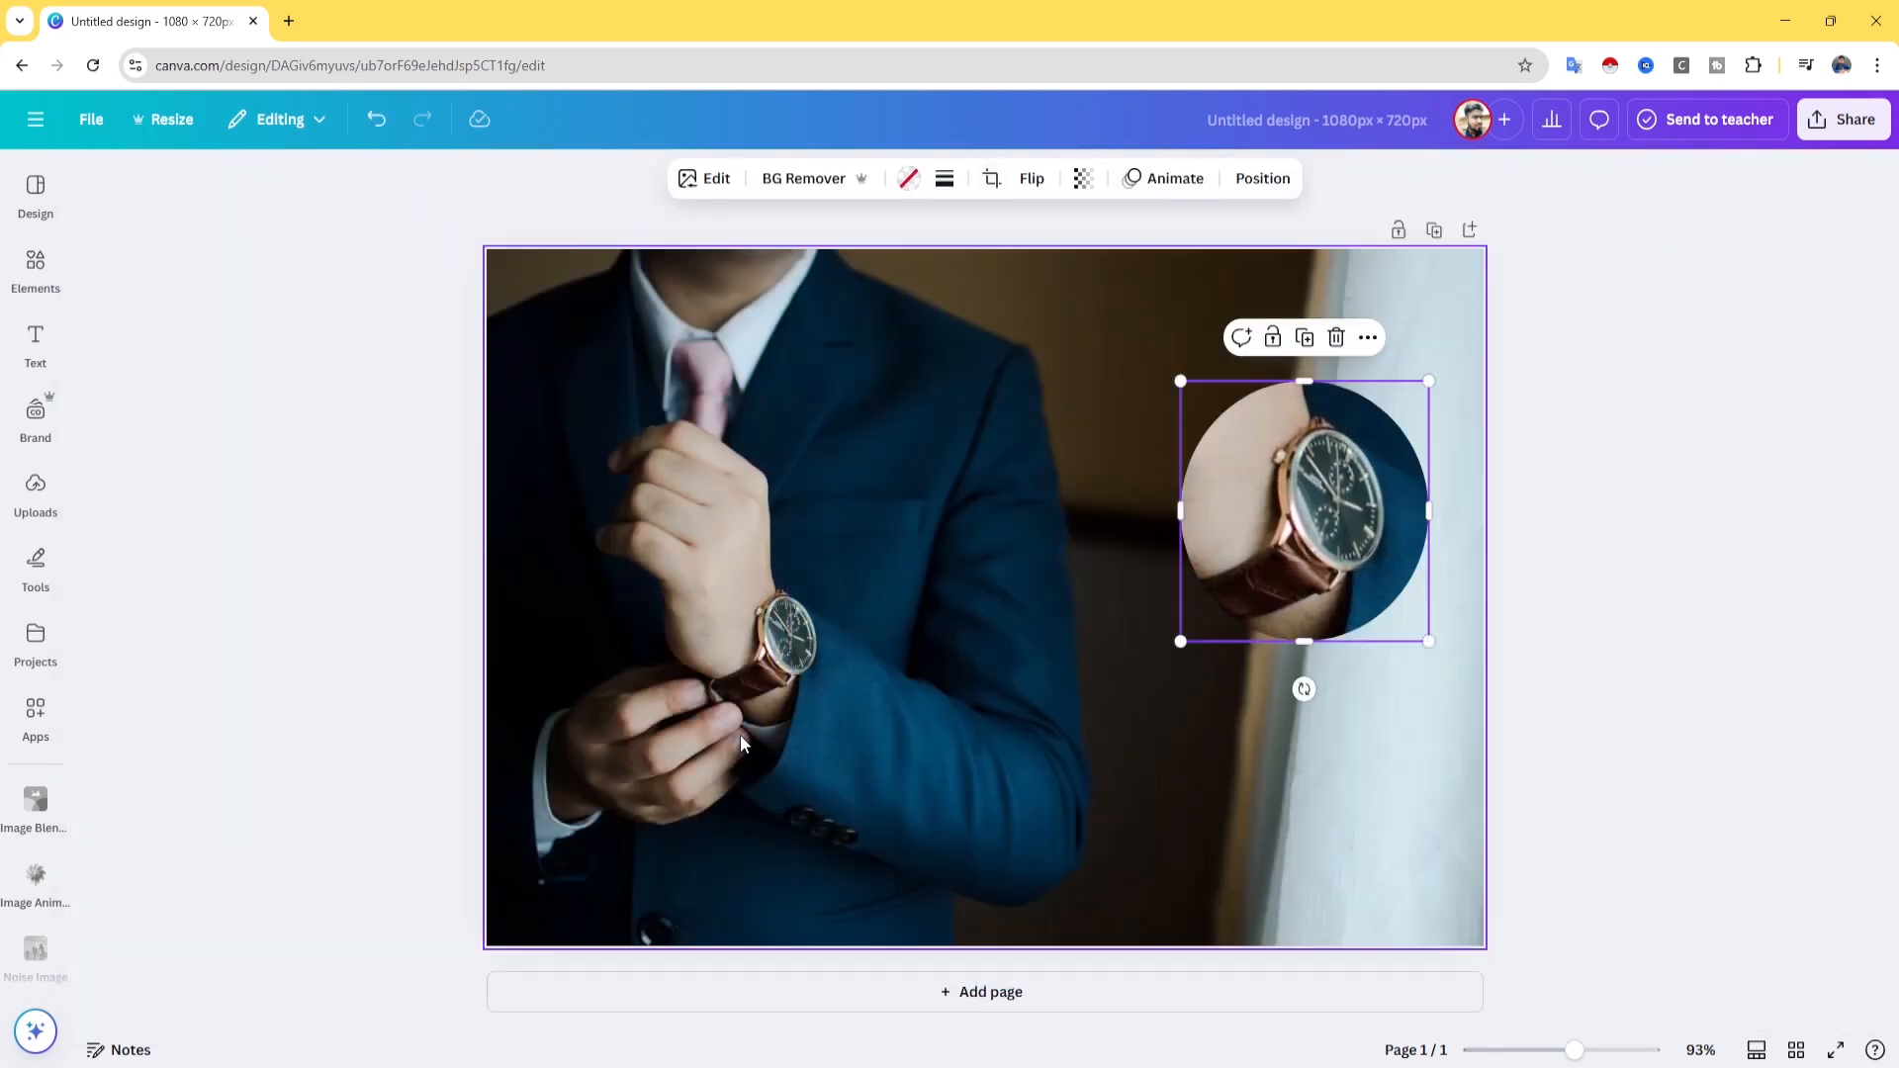
Rotate the circular watch close-up counterclockwise, shrink it slightly and shift it down a little.
left_click_drag(1305, 690, 1413, 605)
left_click_drag(1319, 695, 1316, 625)
left_click_drag(1272, 518, 1270, 559)
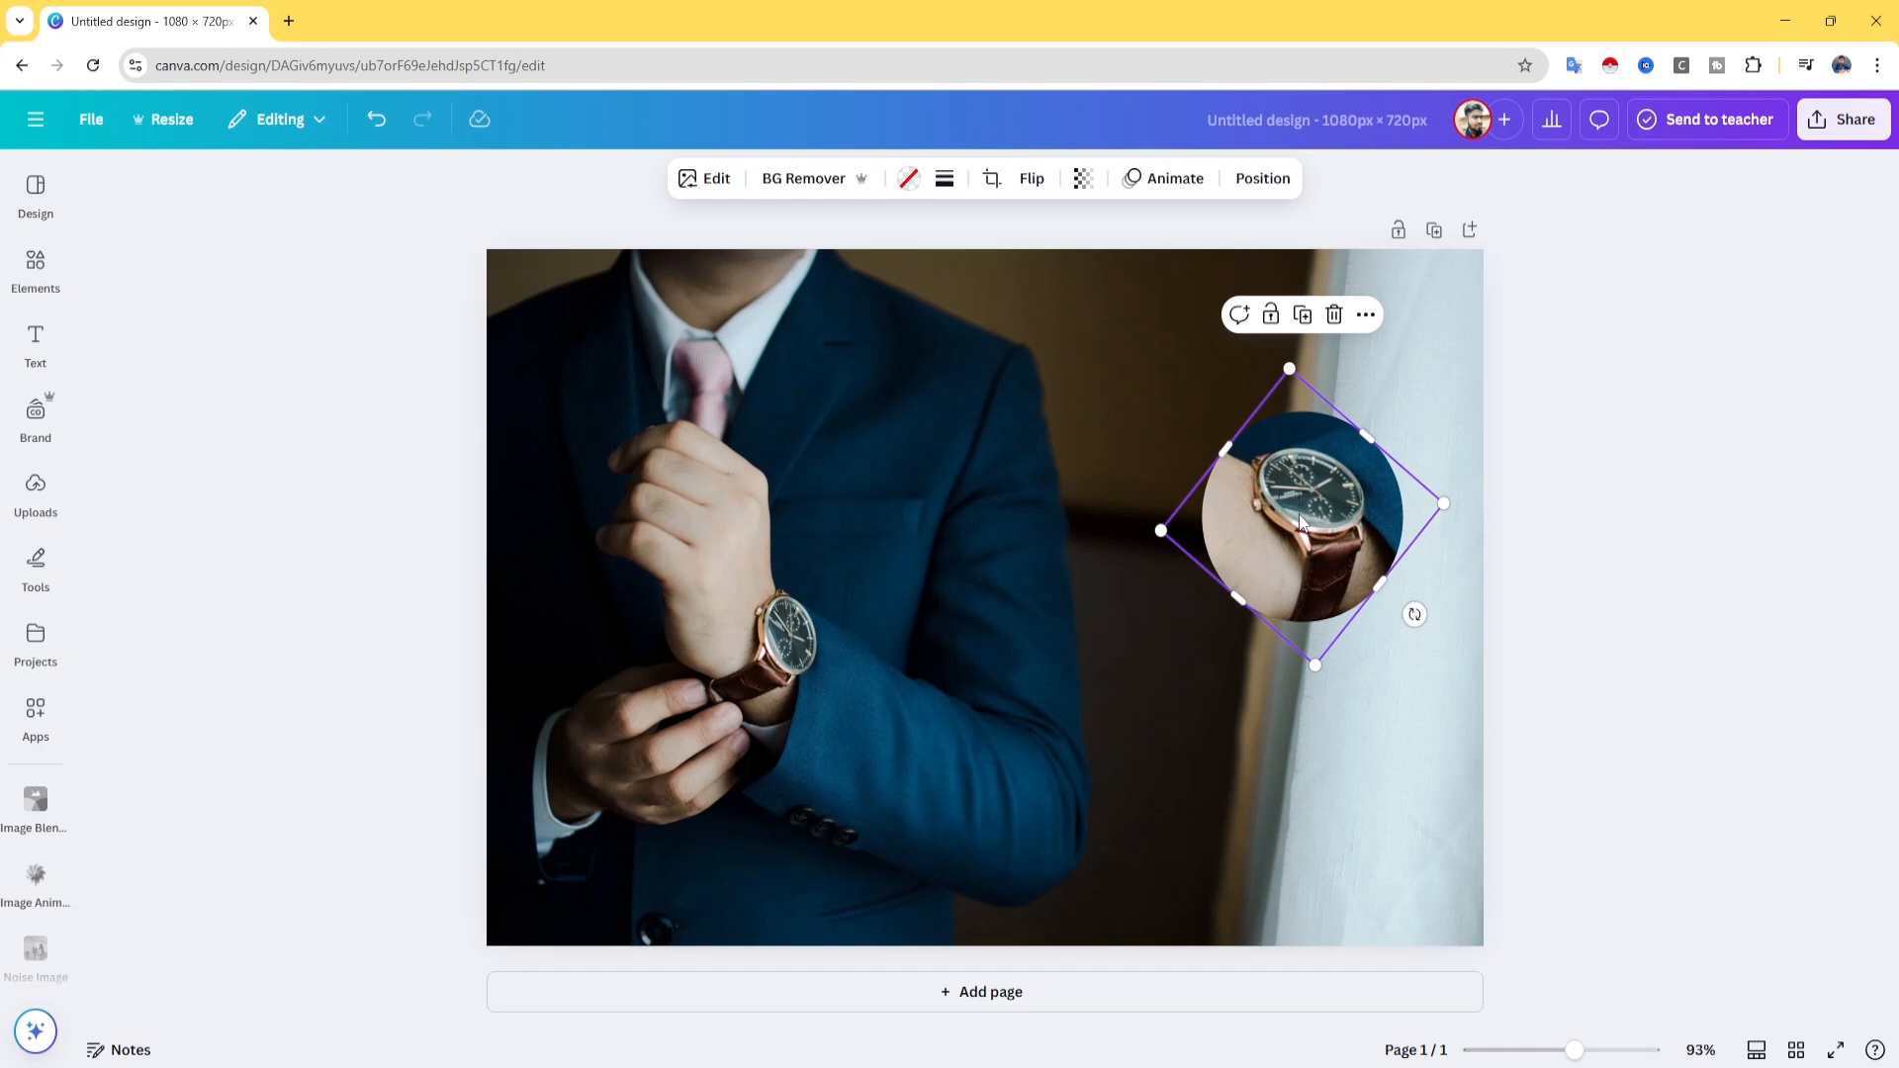
Search the elements for "arrow" and add the sketched curved black arrow with a filled head from the graphics.
left_click(36, 265)
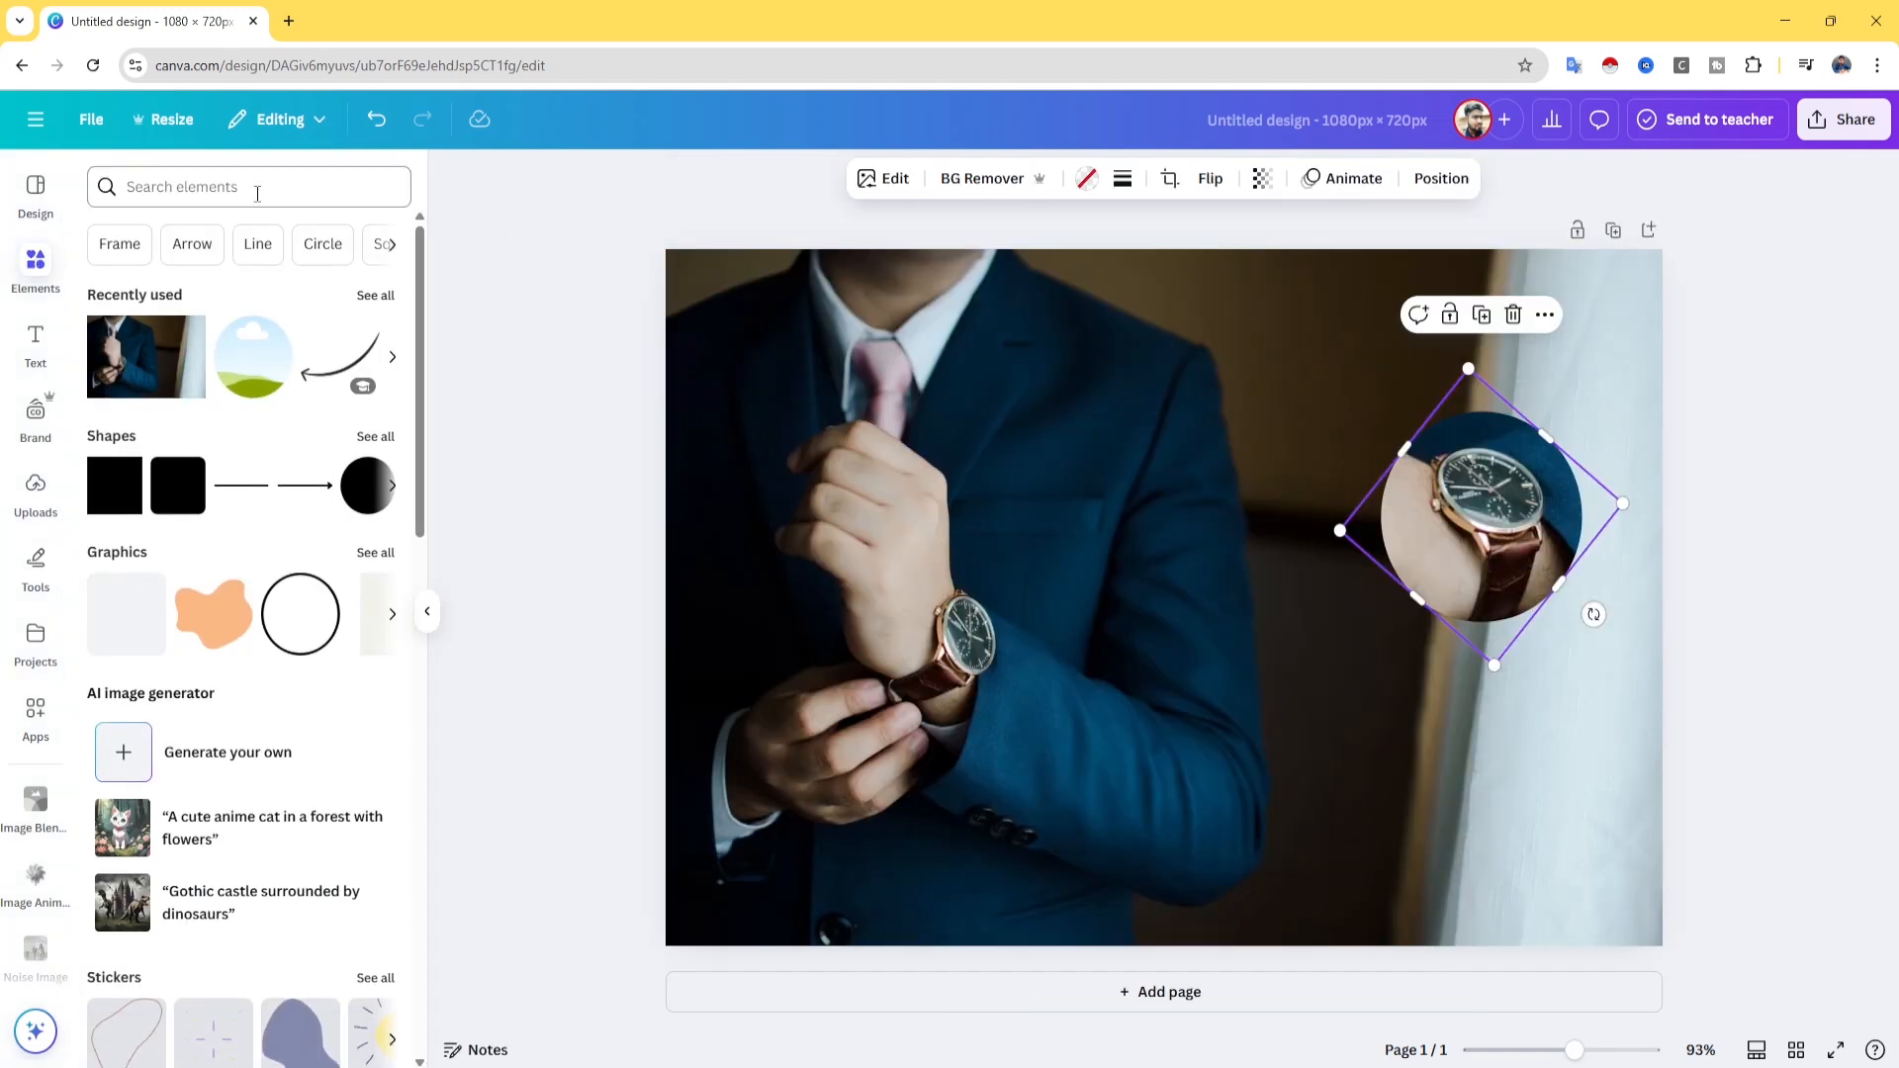
left_click(257, 193)
type("Arrow")
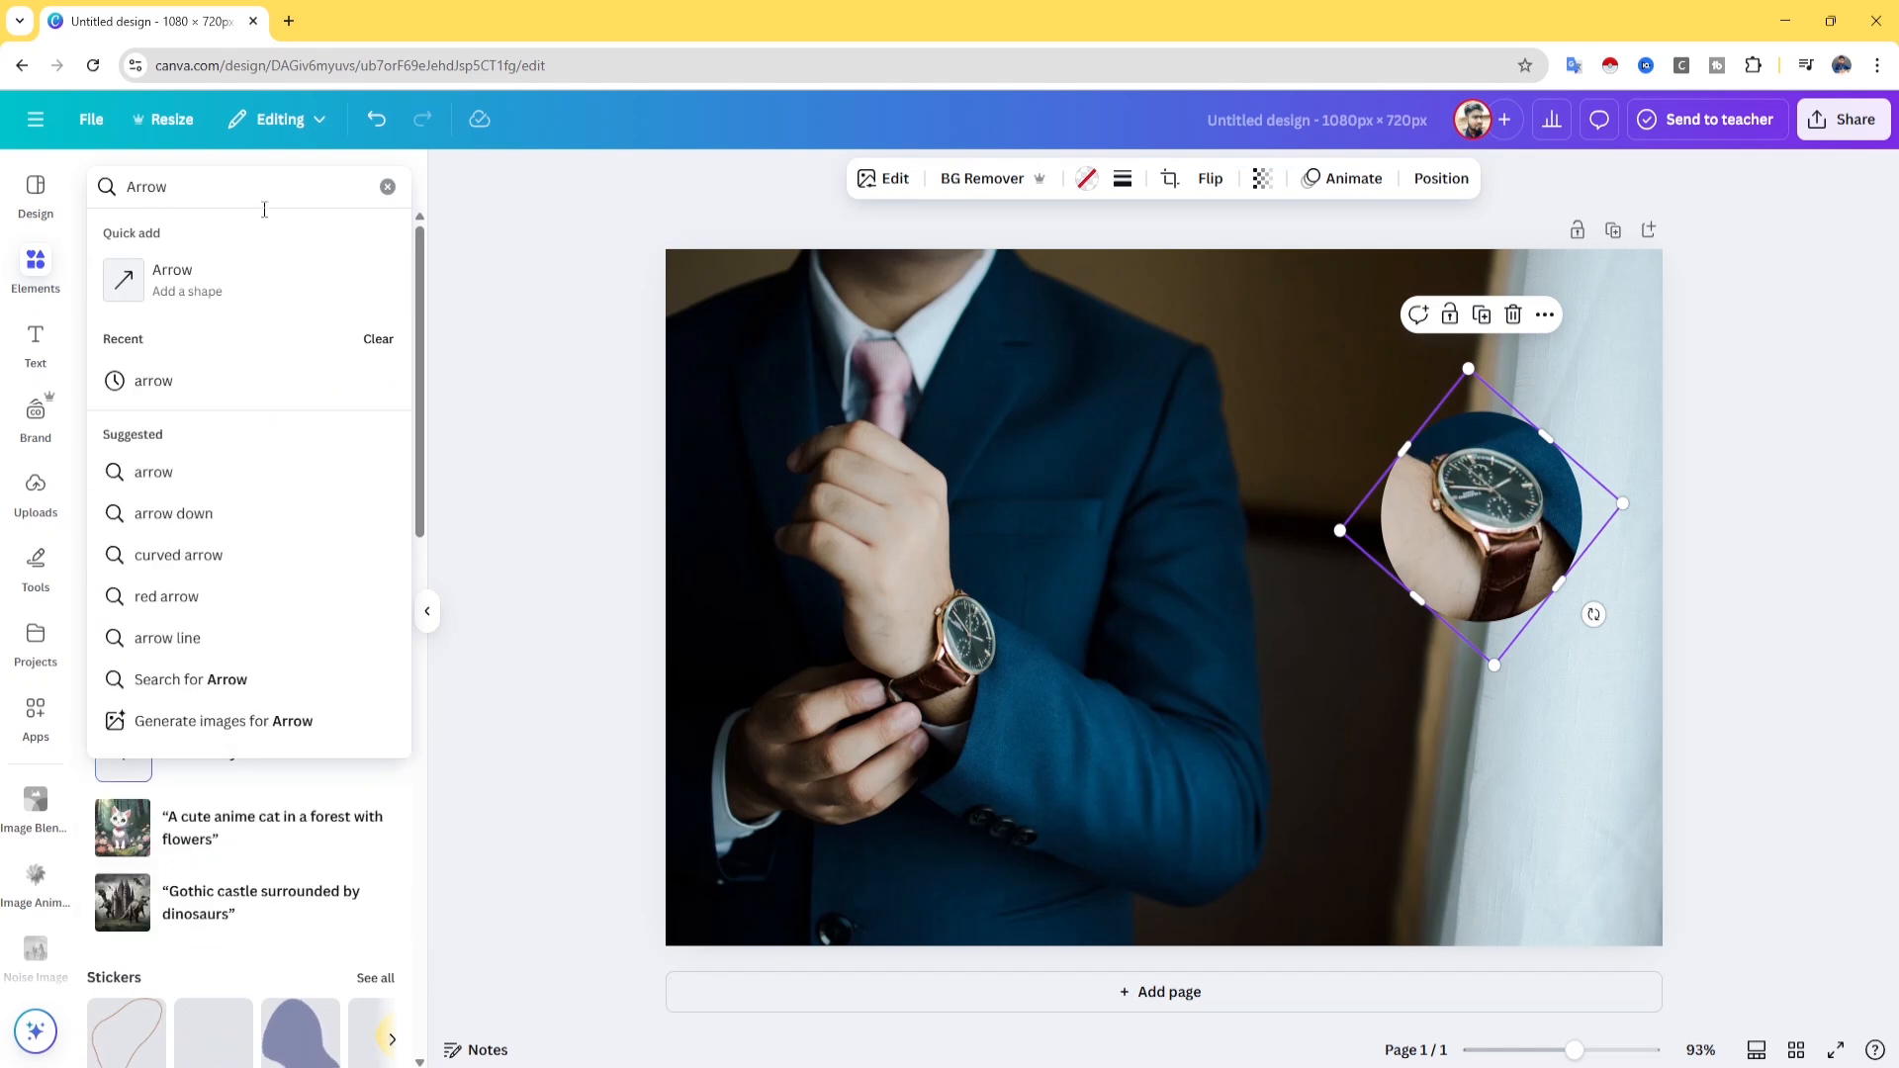
left_click(235, 379)
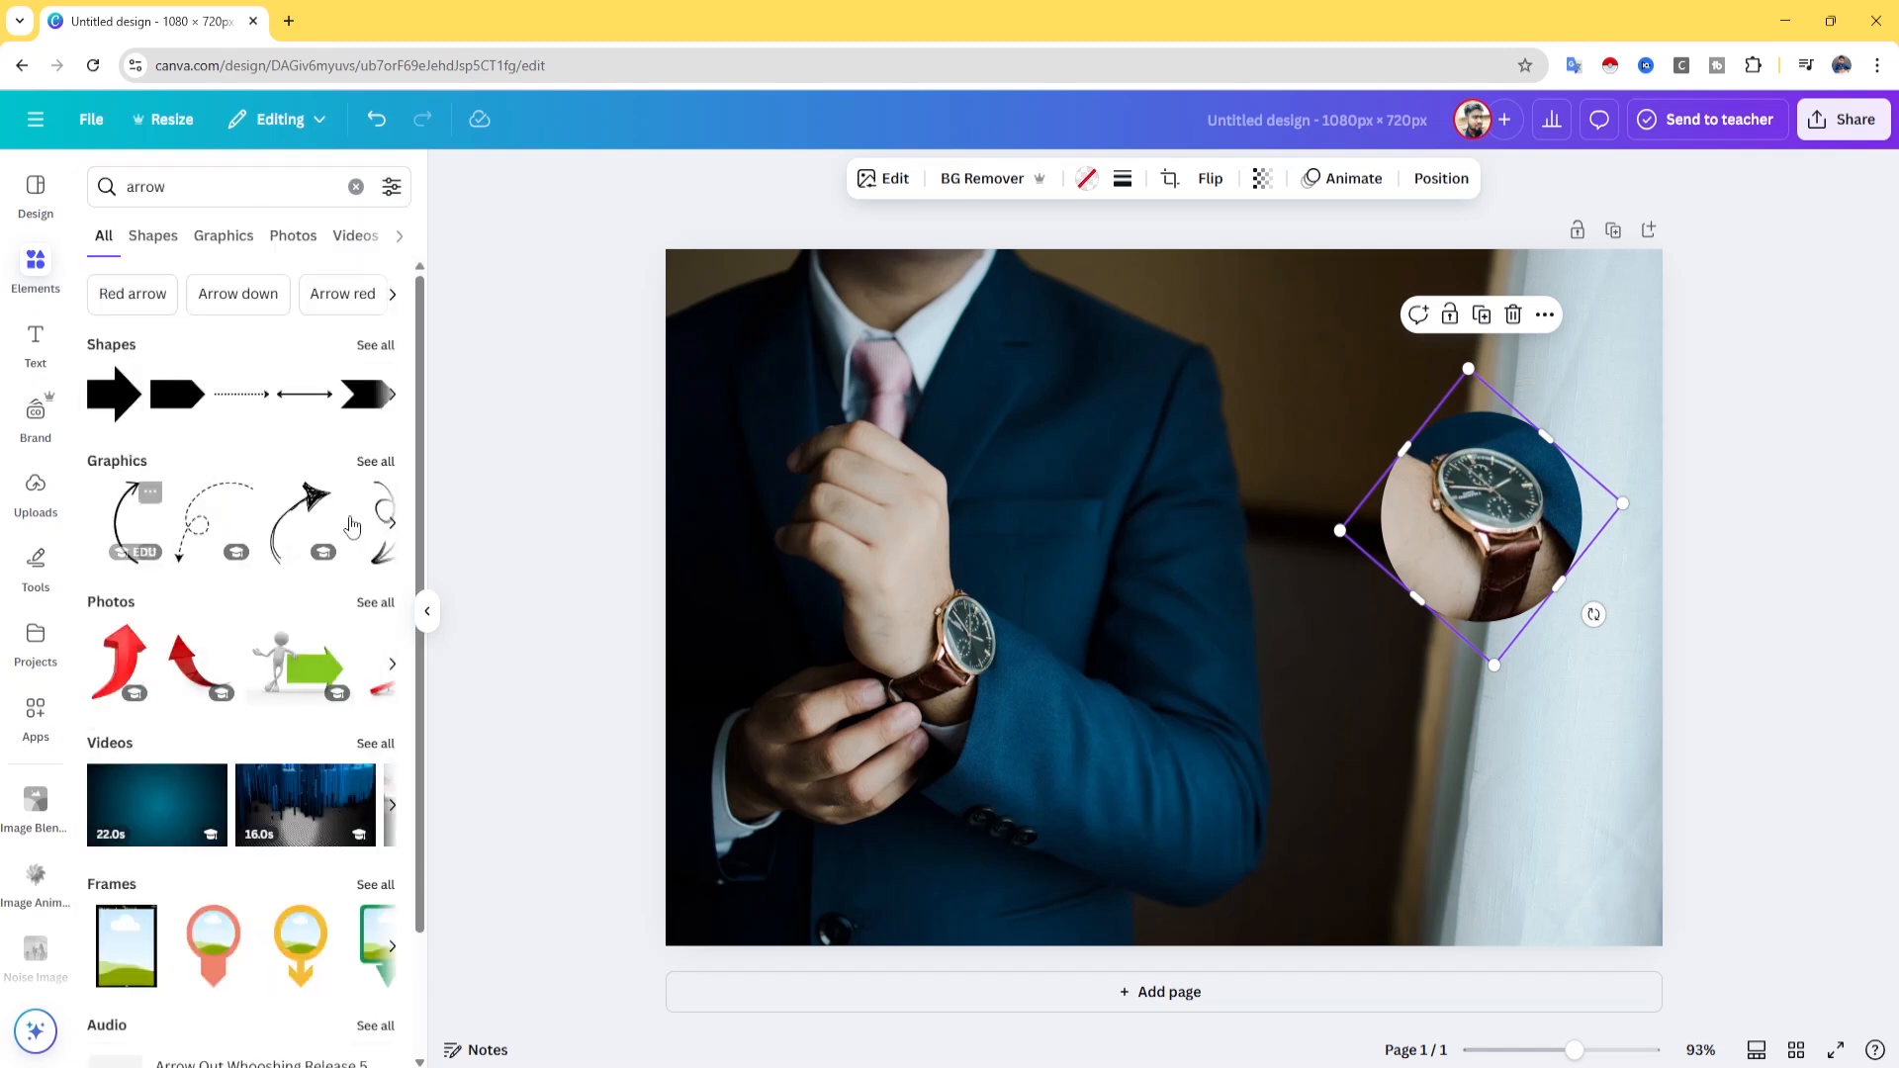
left_click(375, 461)
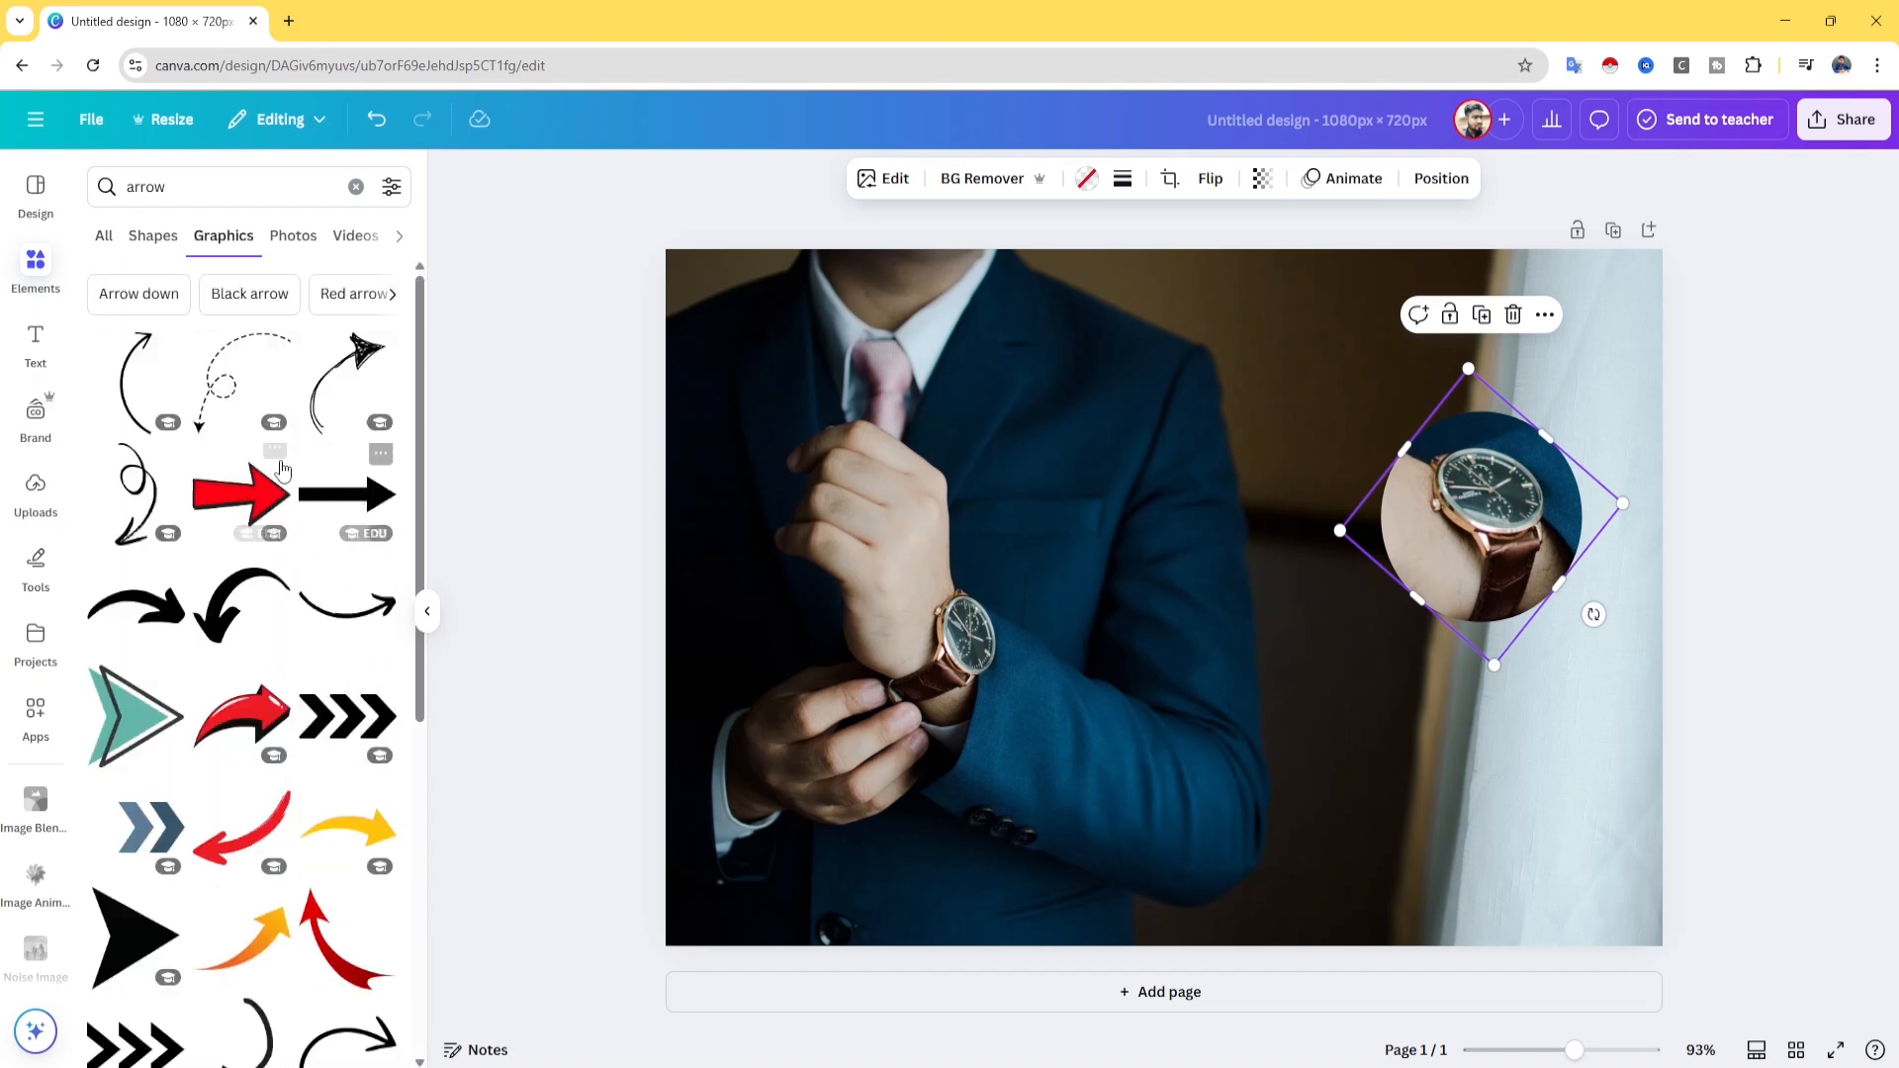
left_click(326, 384)
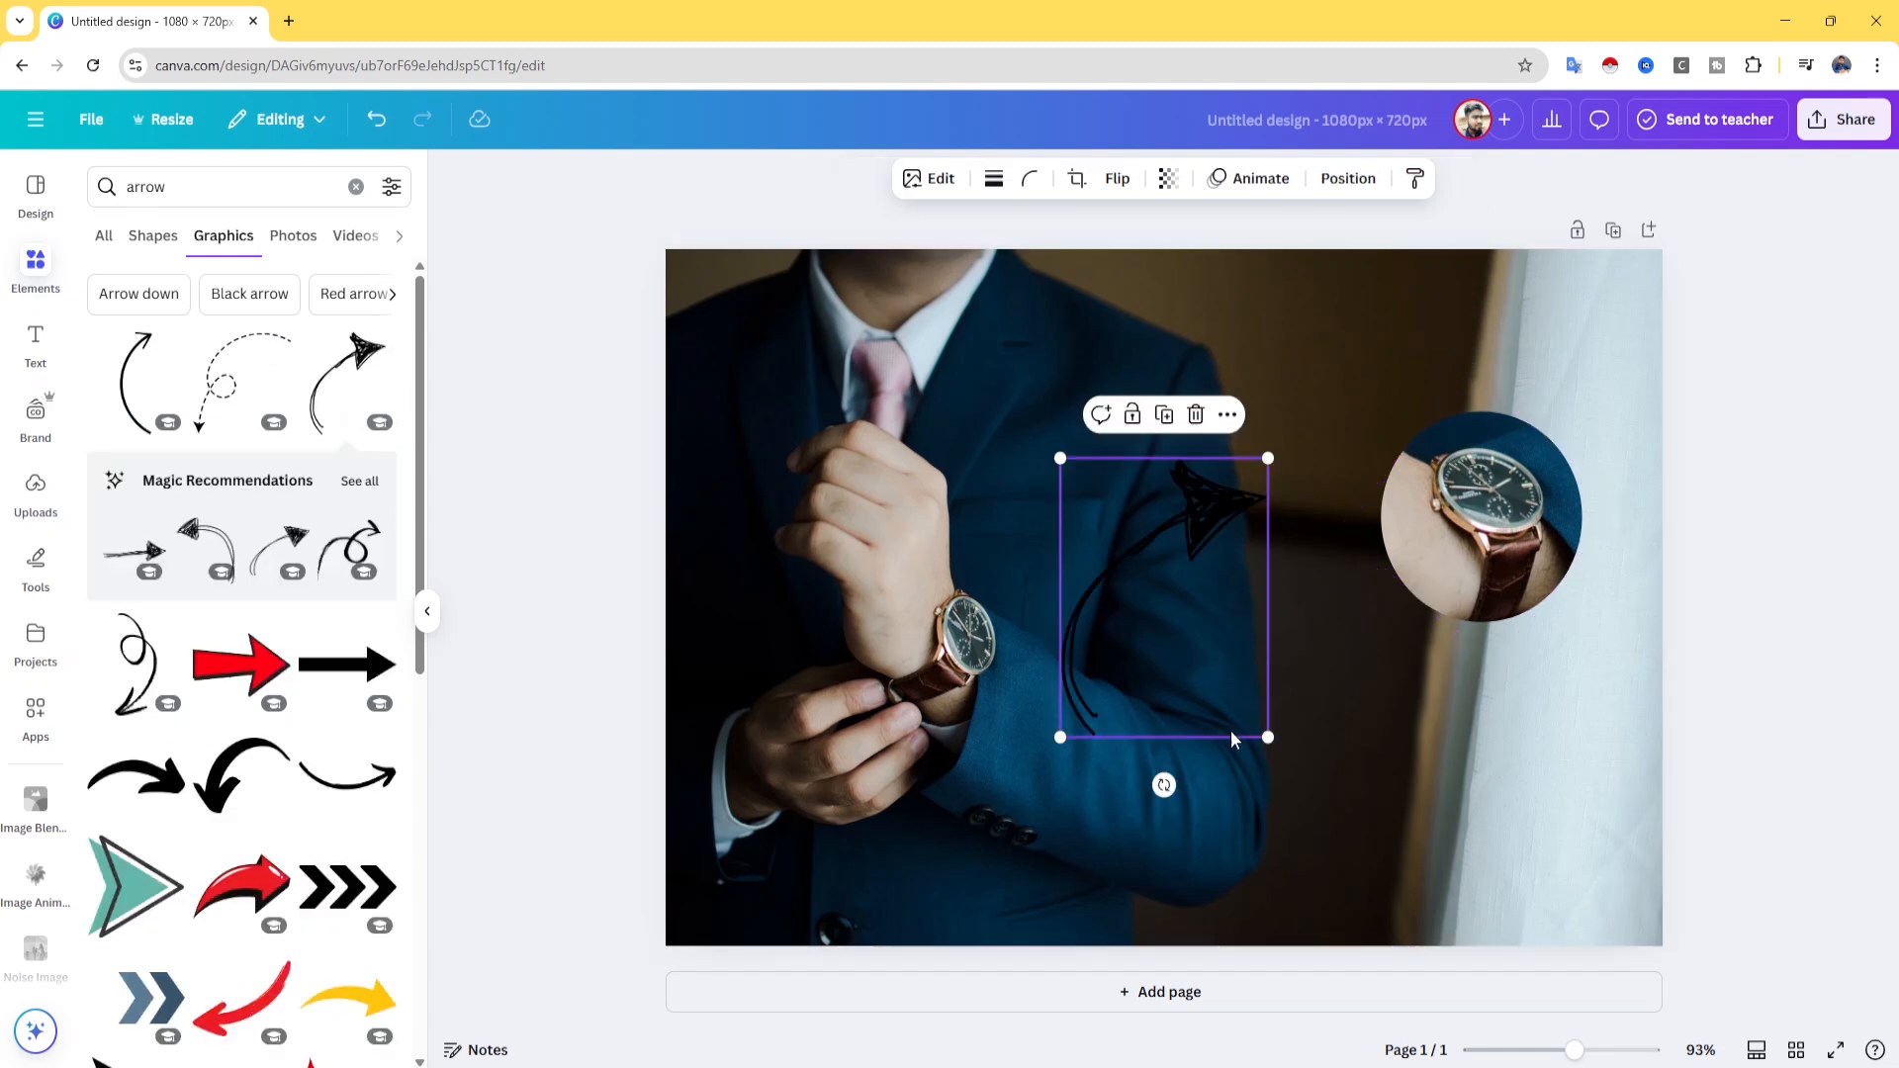
Rotate and enlarge the arrow so that it curves from the wristwatch towards the circular close-up, and colour it white.
left_click_drag(1163, 785, 1001, 772)
left_click_drag(1351, 577, 1251, 539)
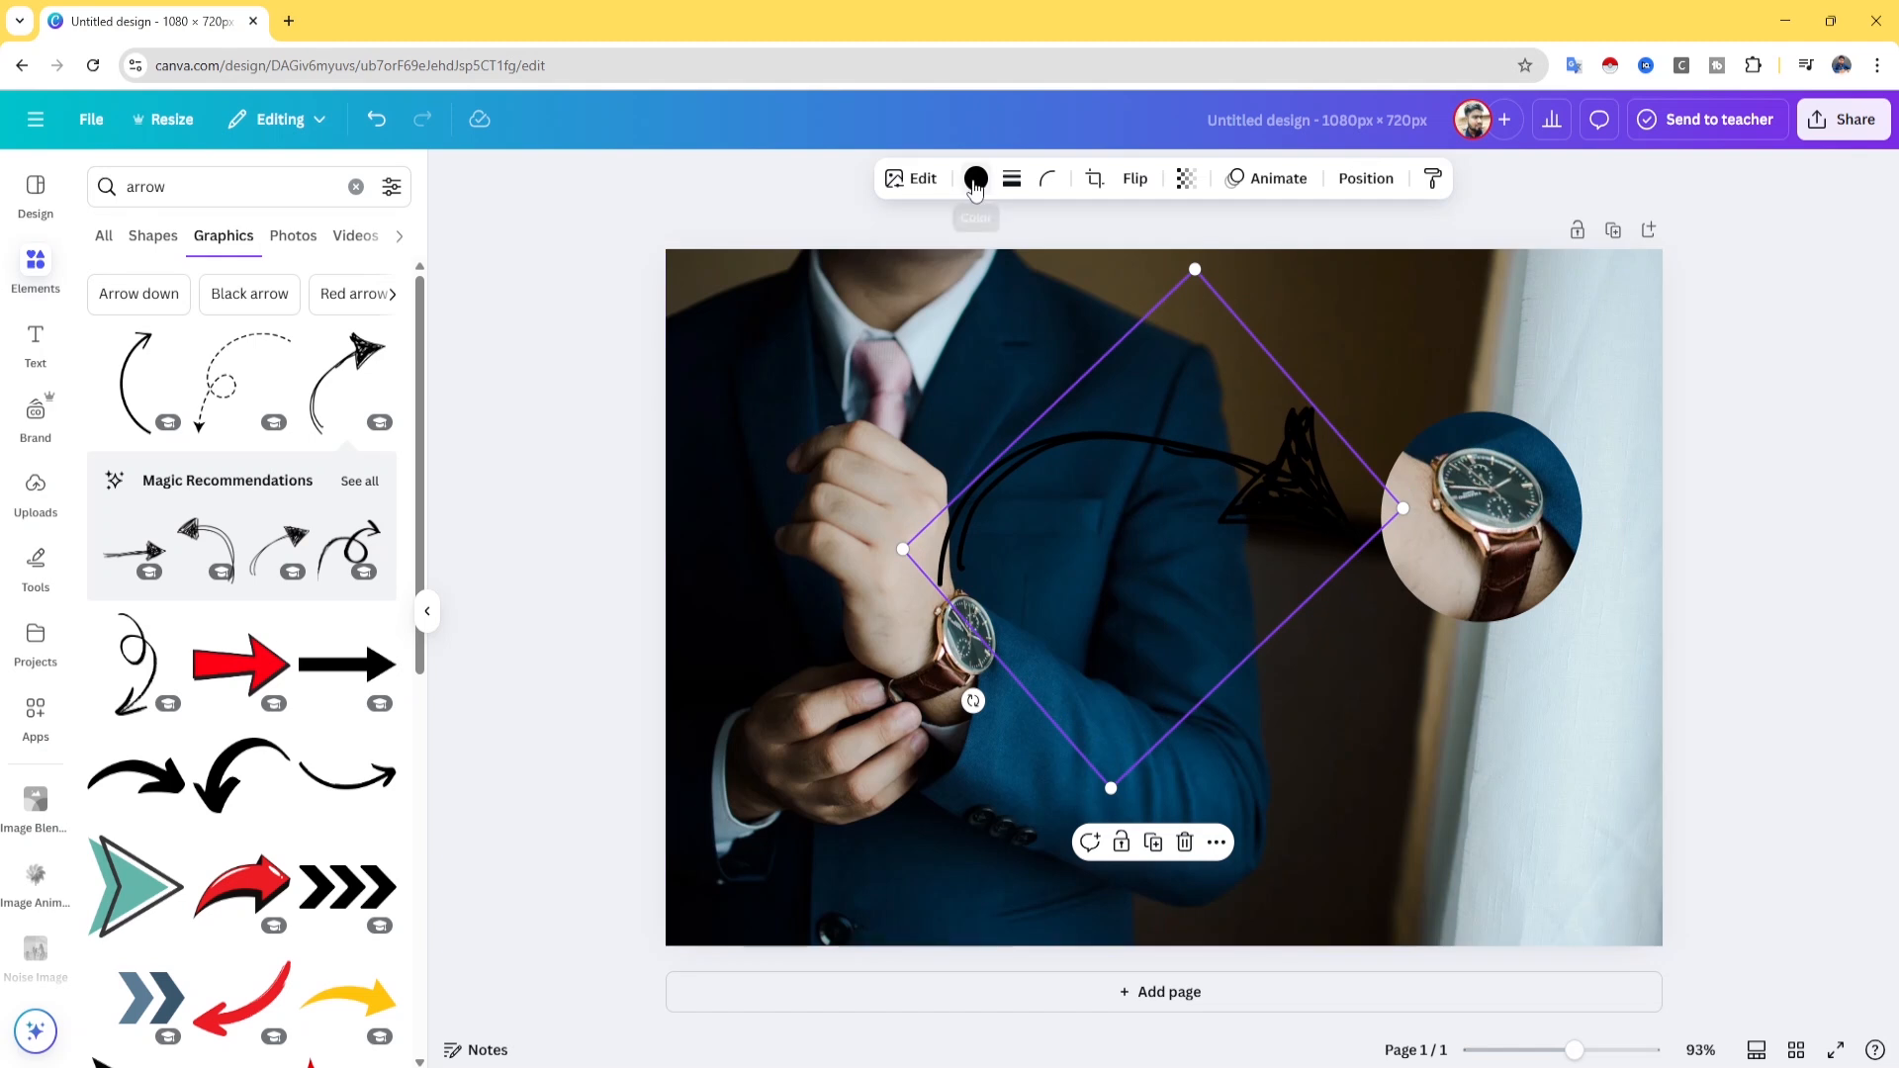
left_click(975, 181)
left_click(387, 695)
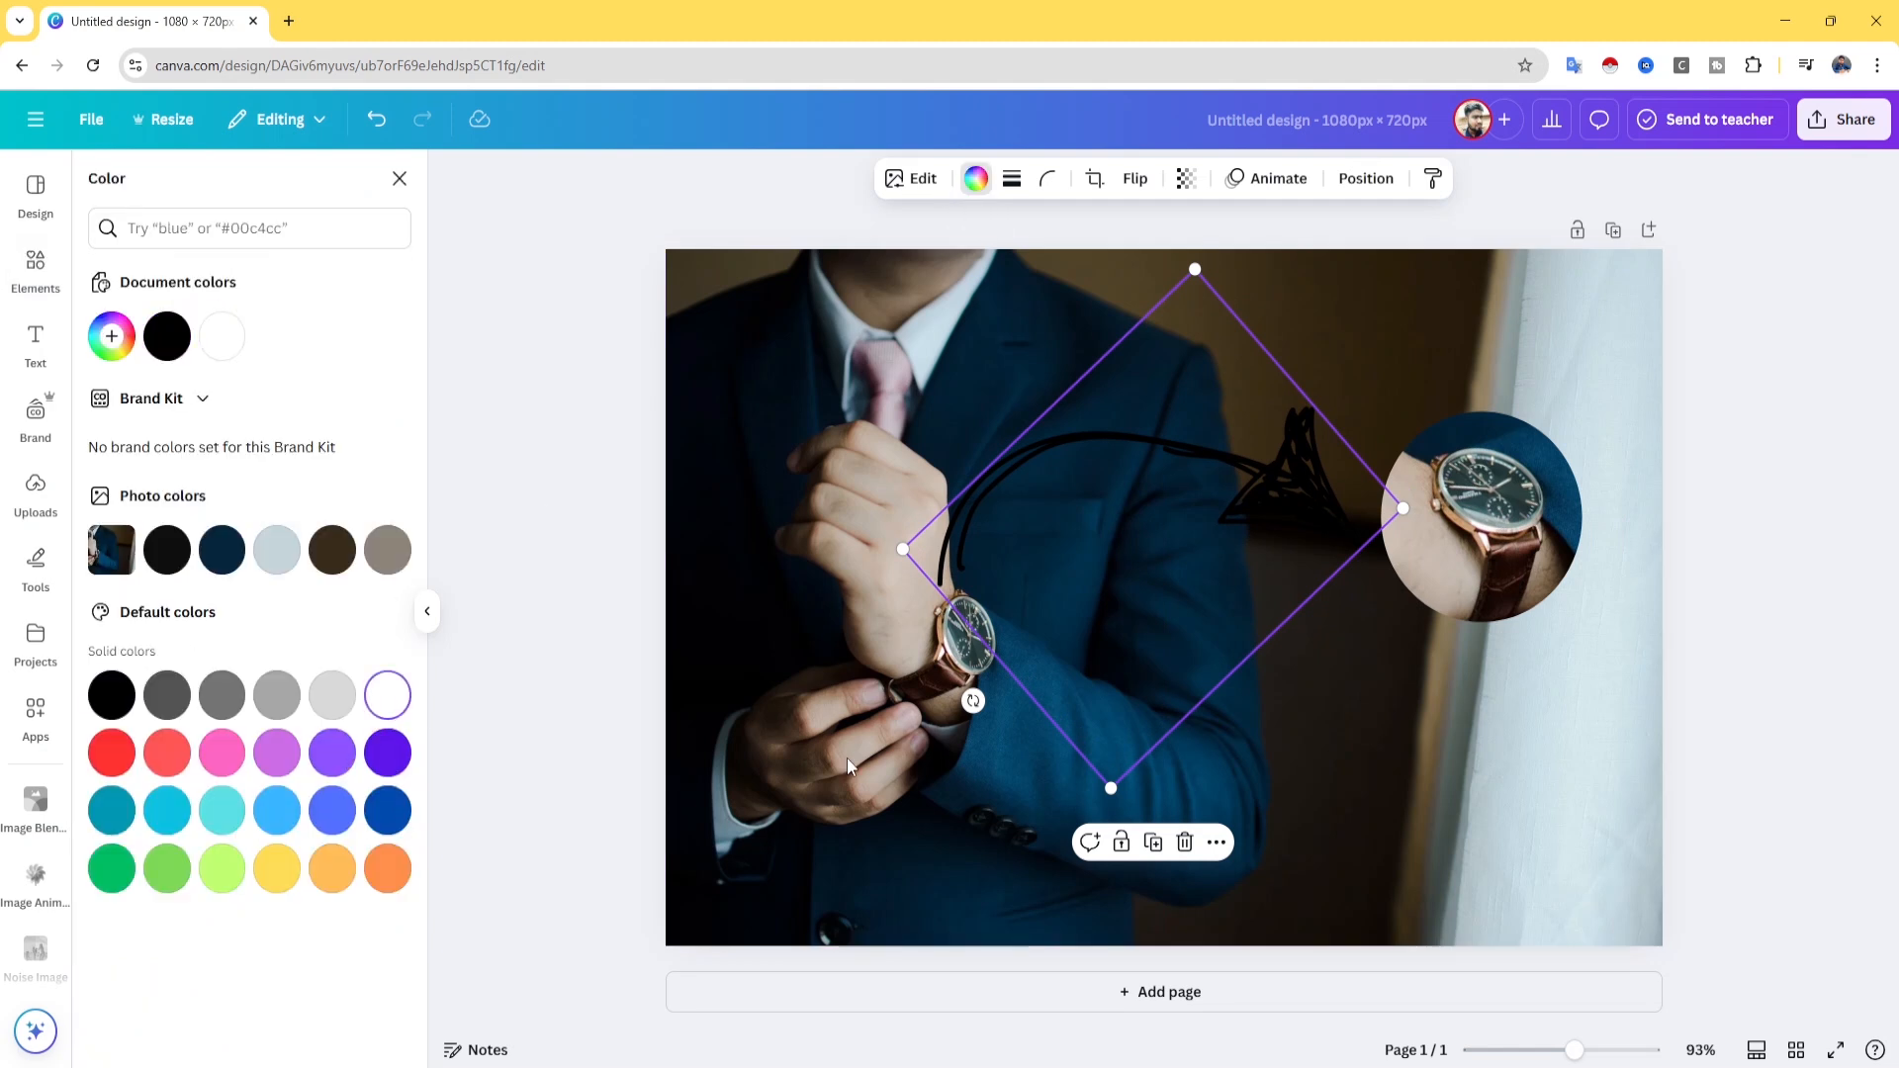
left_click(1462, 827)
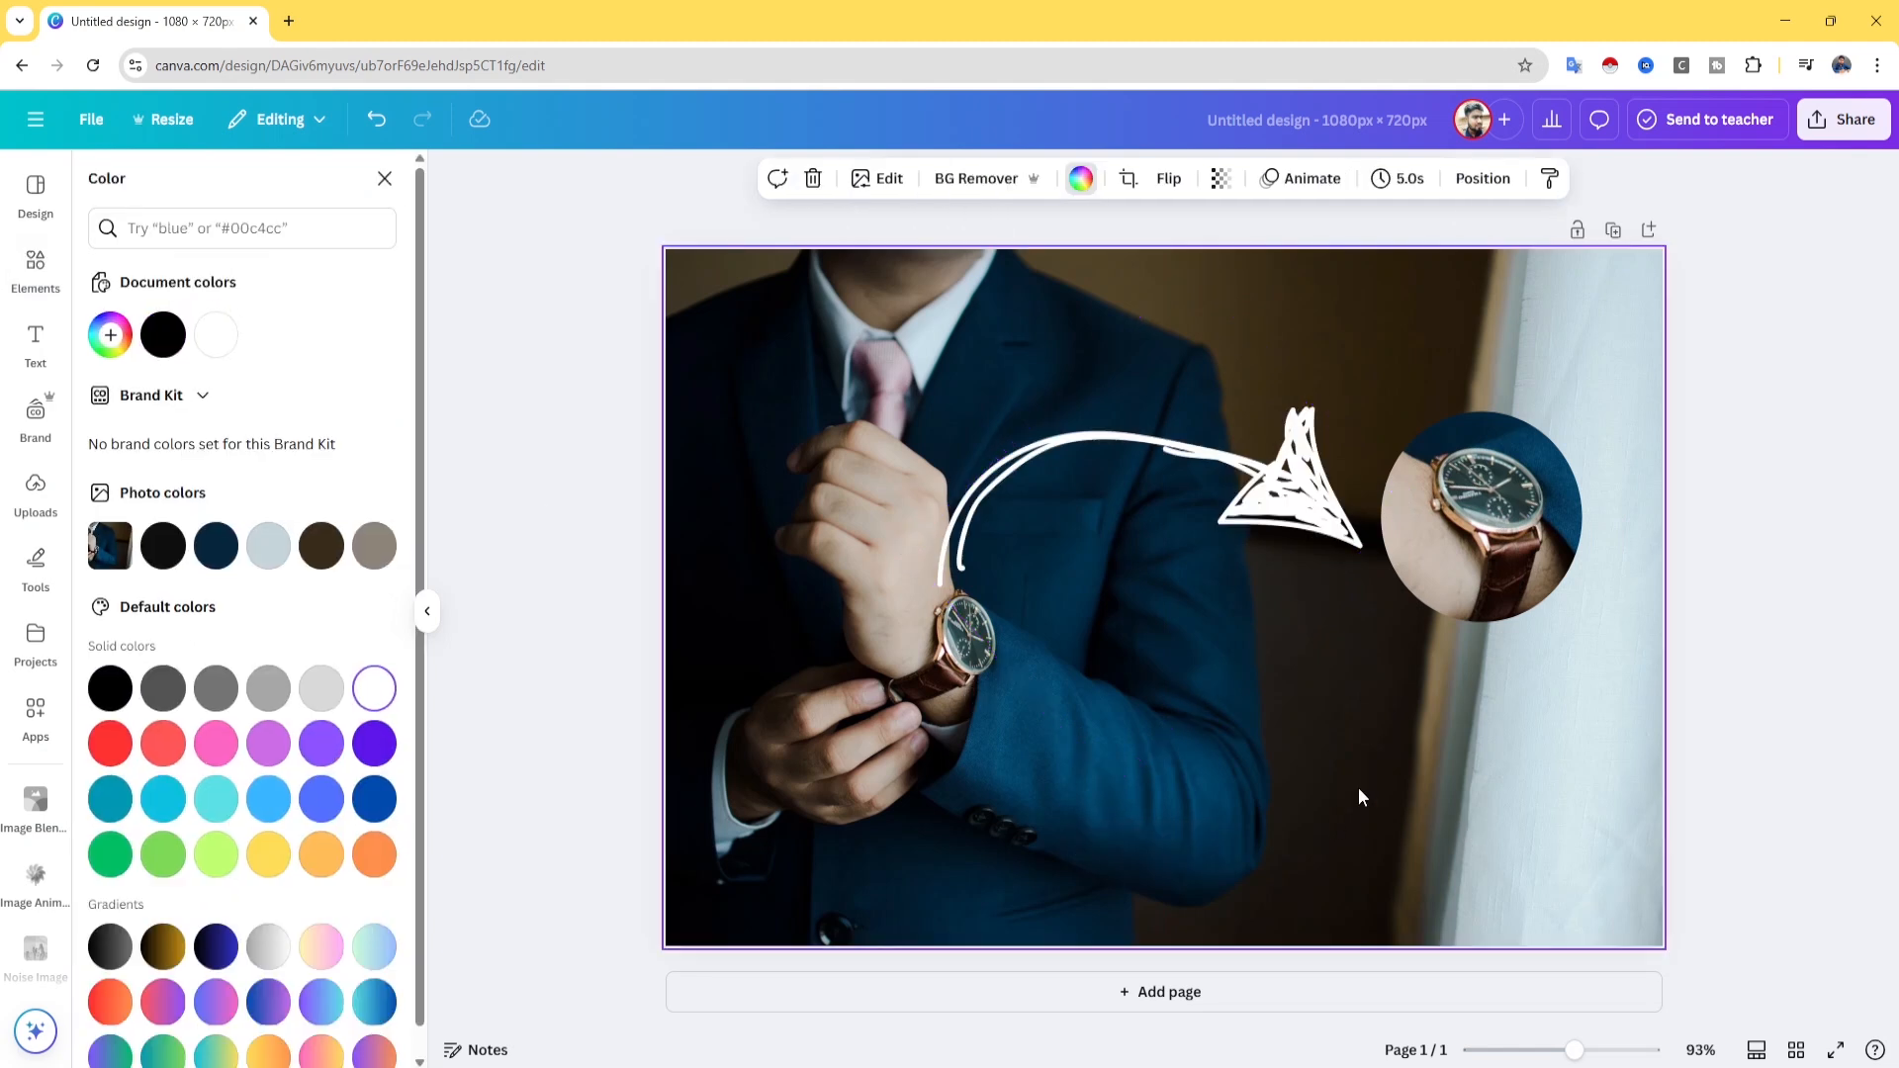
Move the circular watch close-up down beneath the arrowhead and enlarge it.
left_click_drag(1476, 557, 1450, 670)
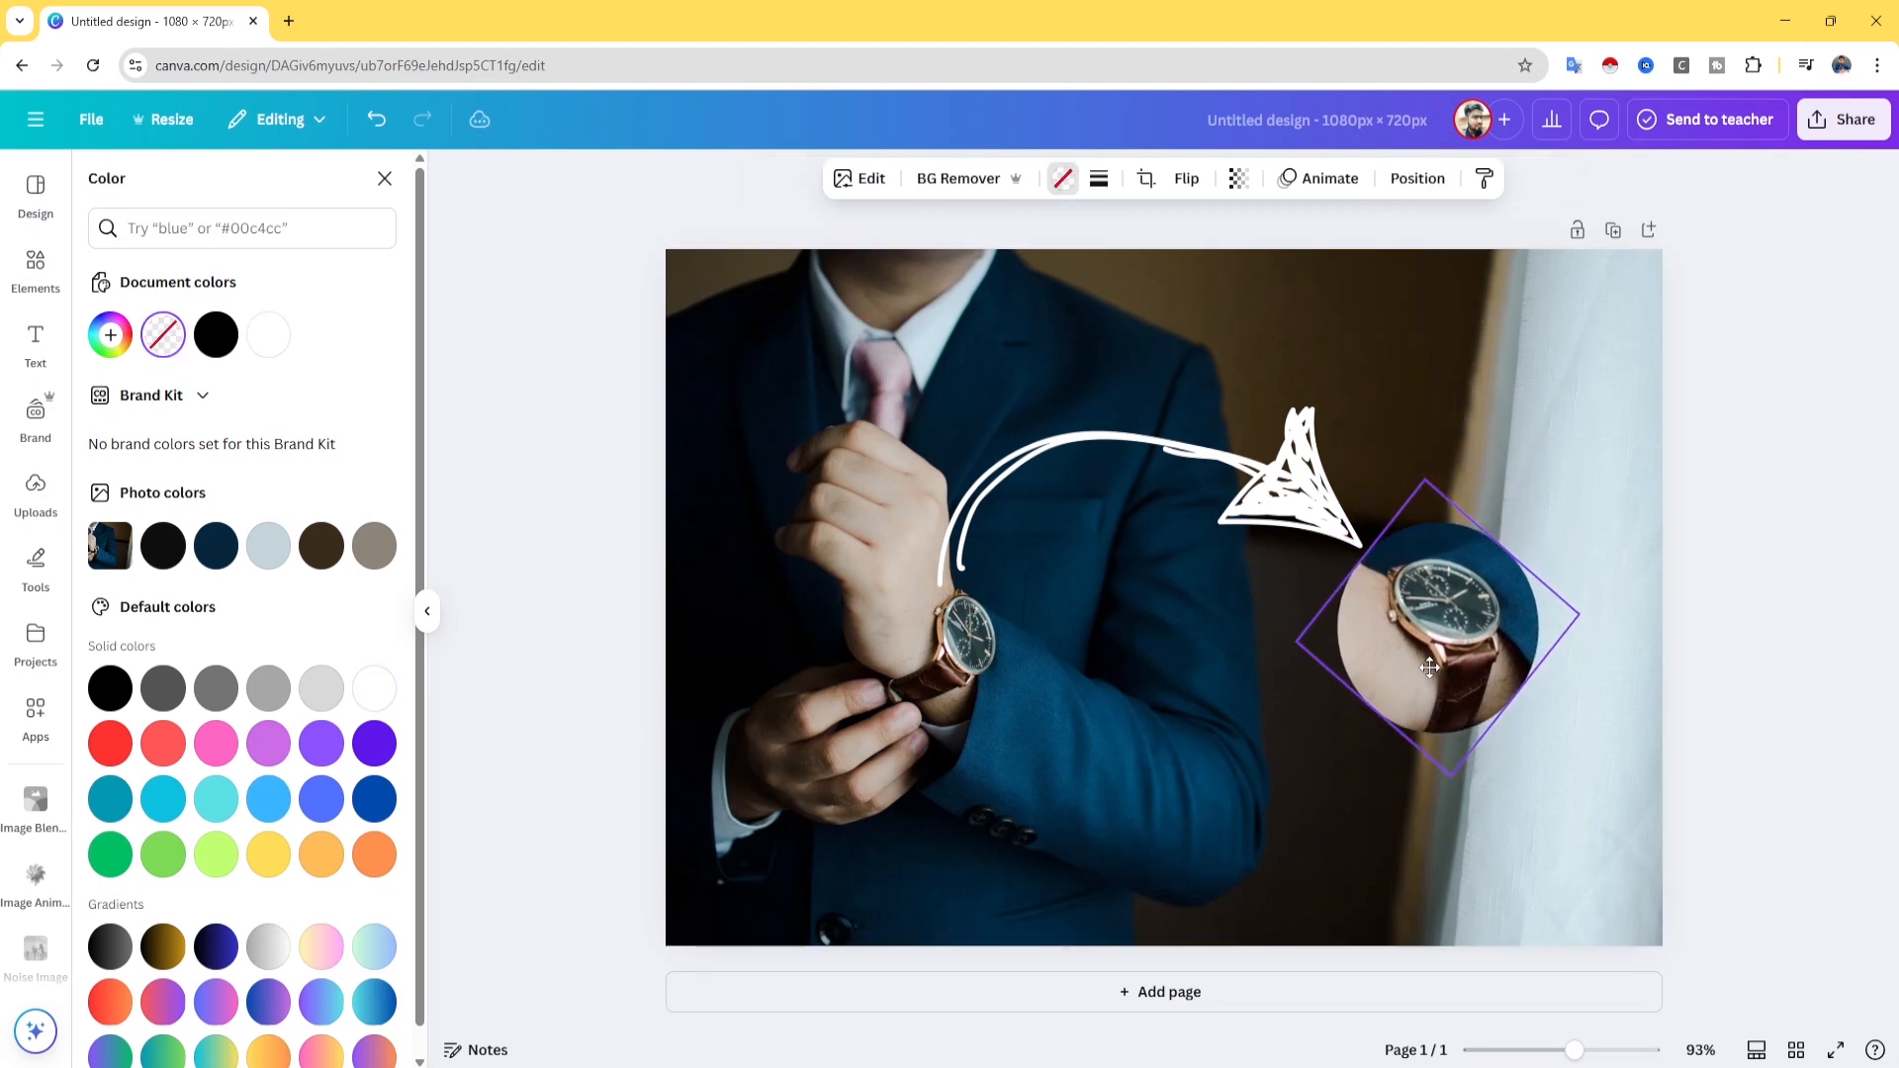
left_click_drag(1455, 778, 1462, 738)
left_click(1578, 853)
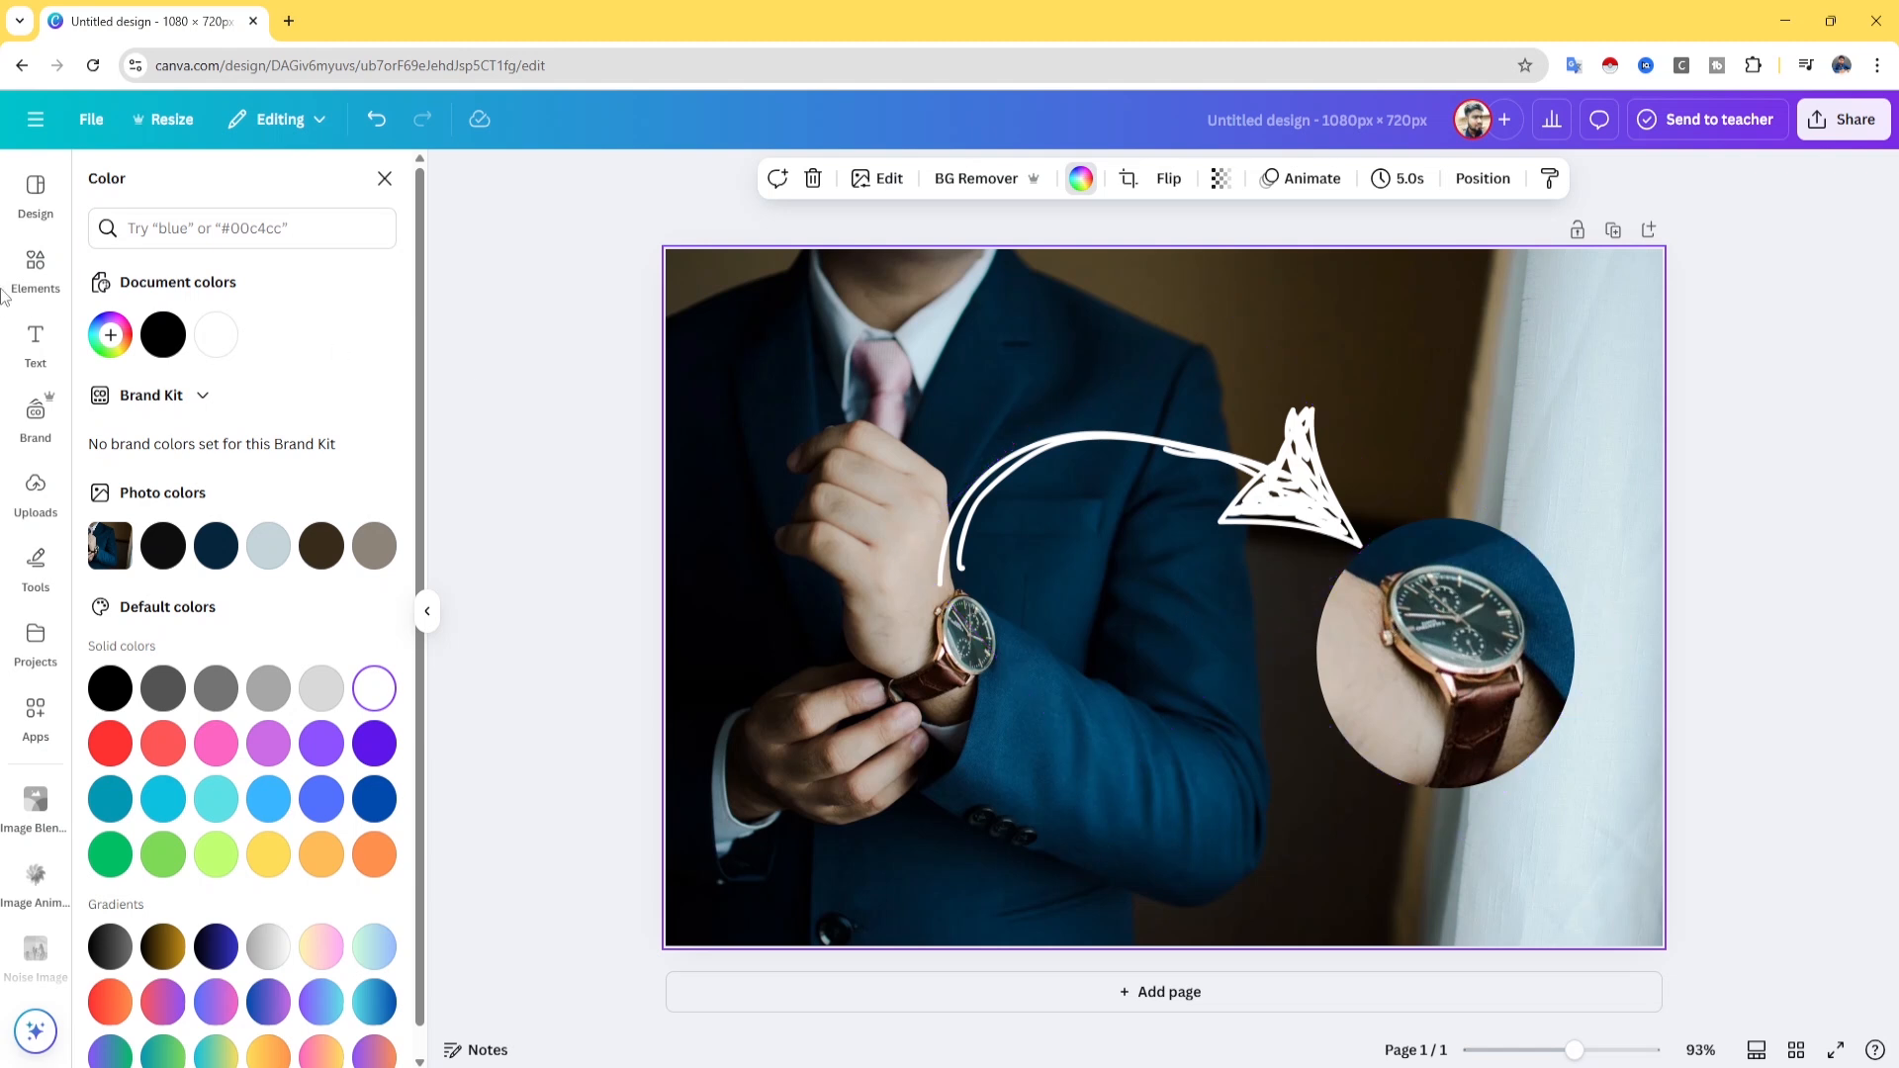
Add a heading text box to the design with the text "Boys Watch".
left_click(37, 341)
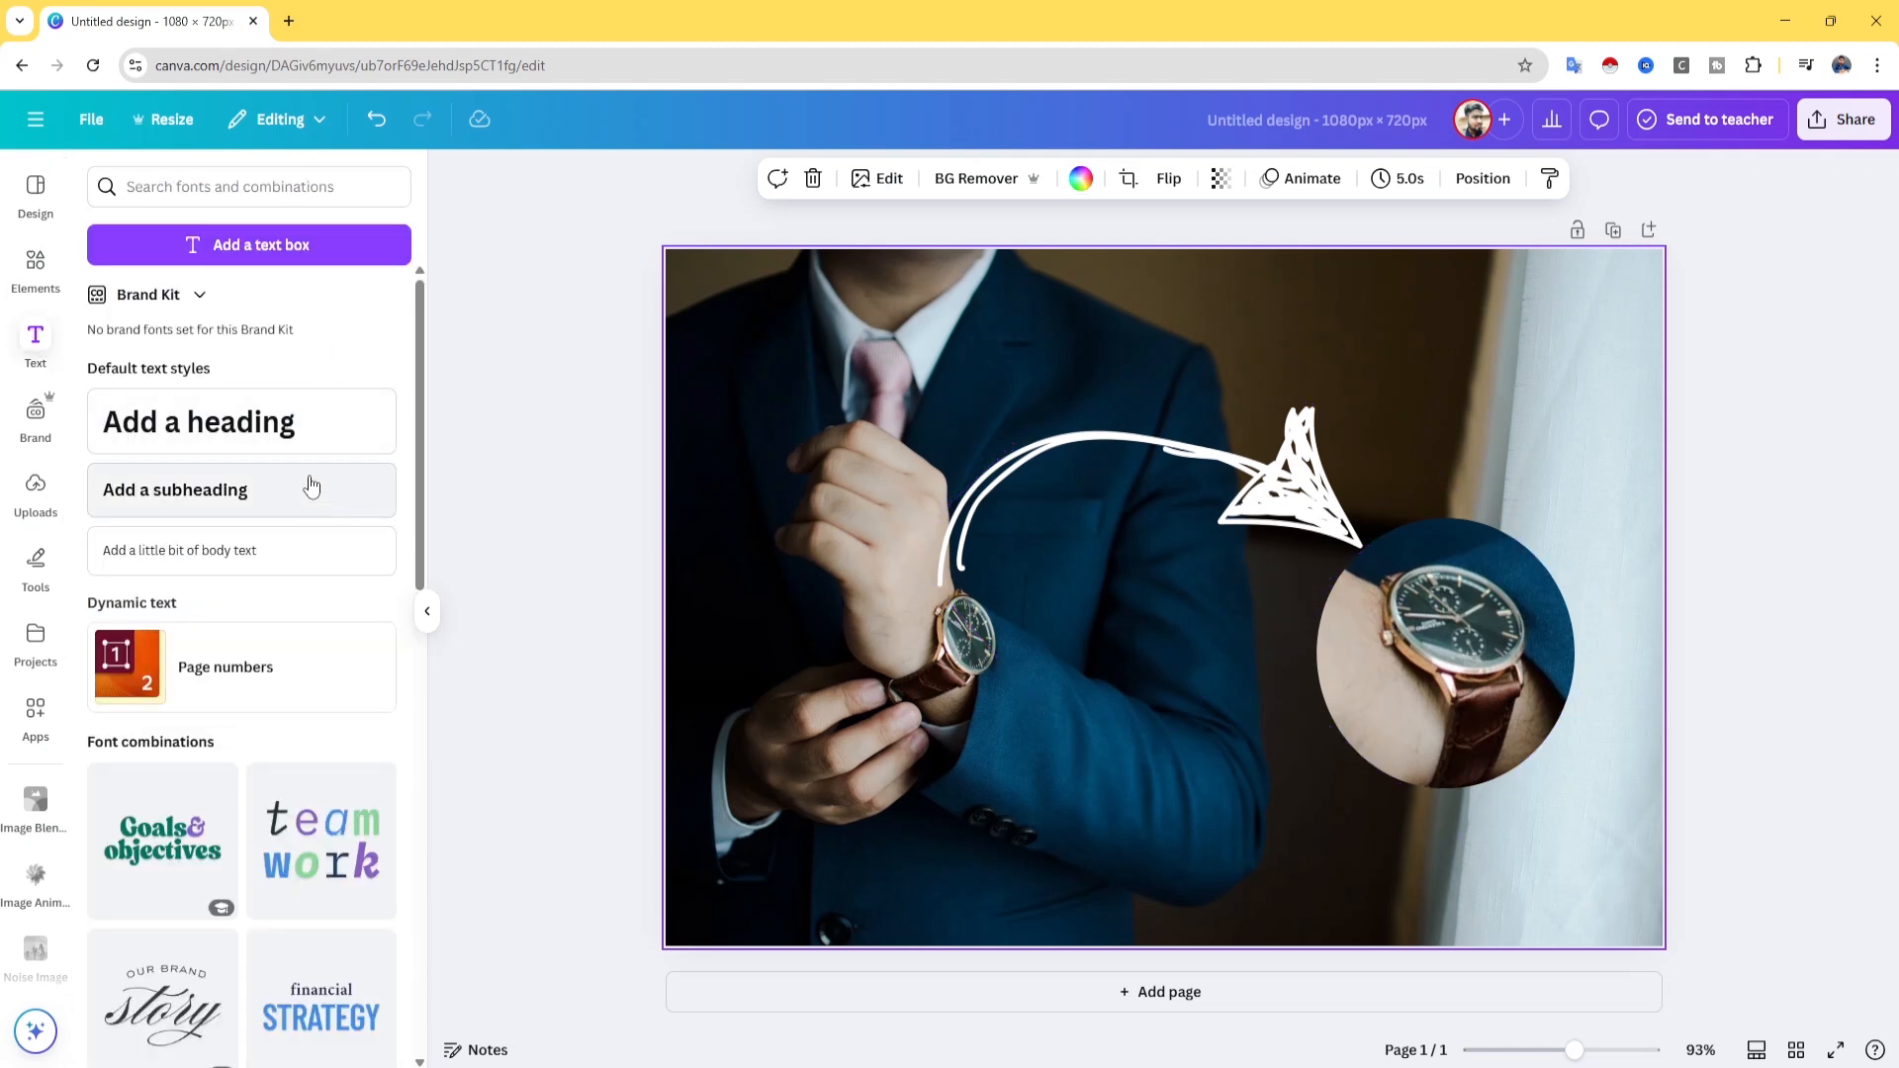
left_click(301, 435)
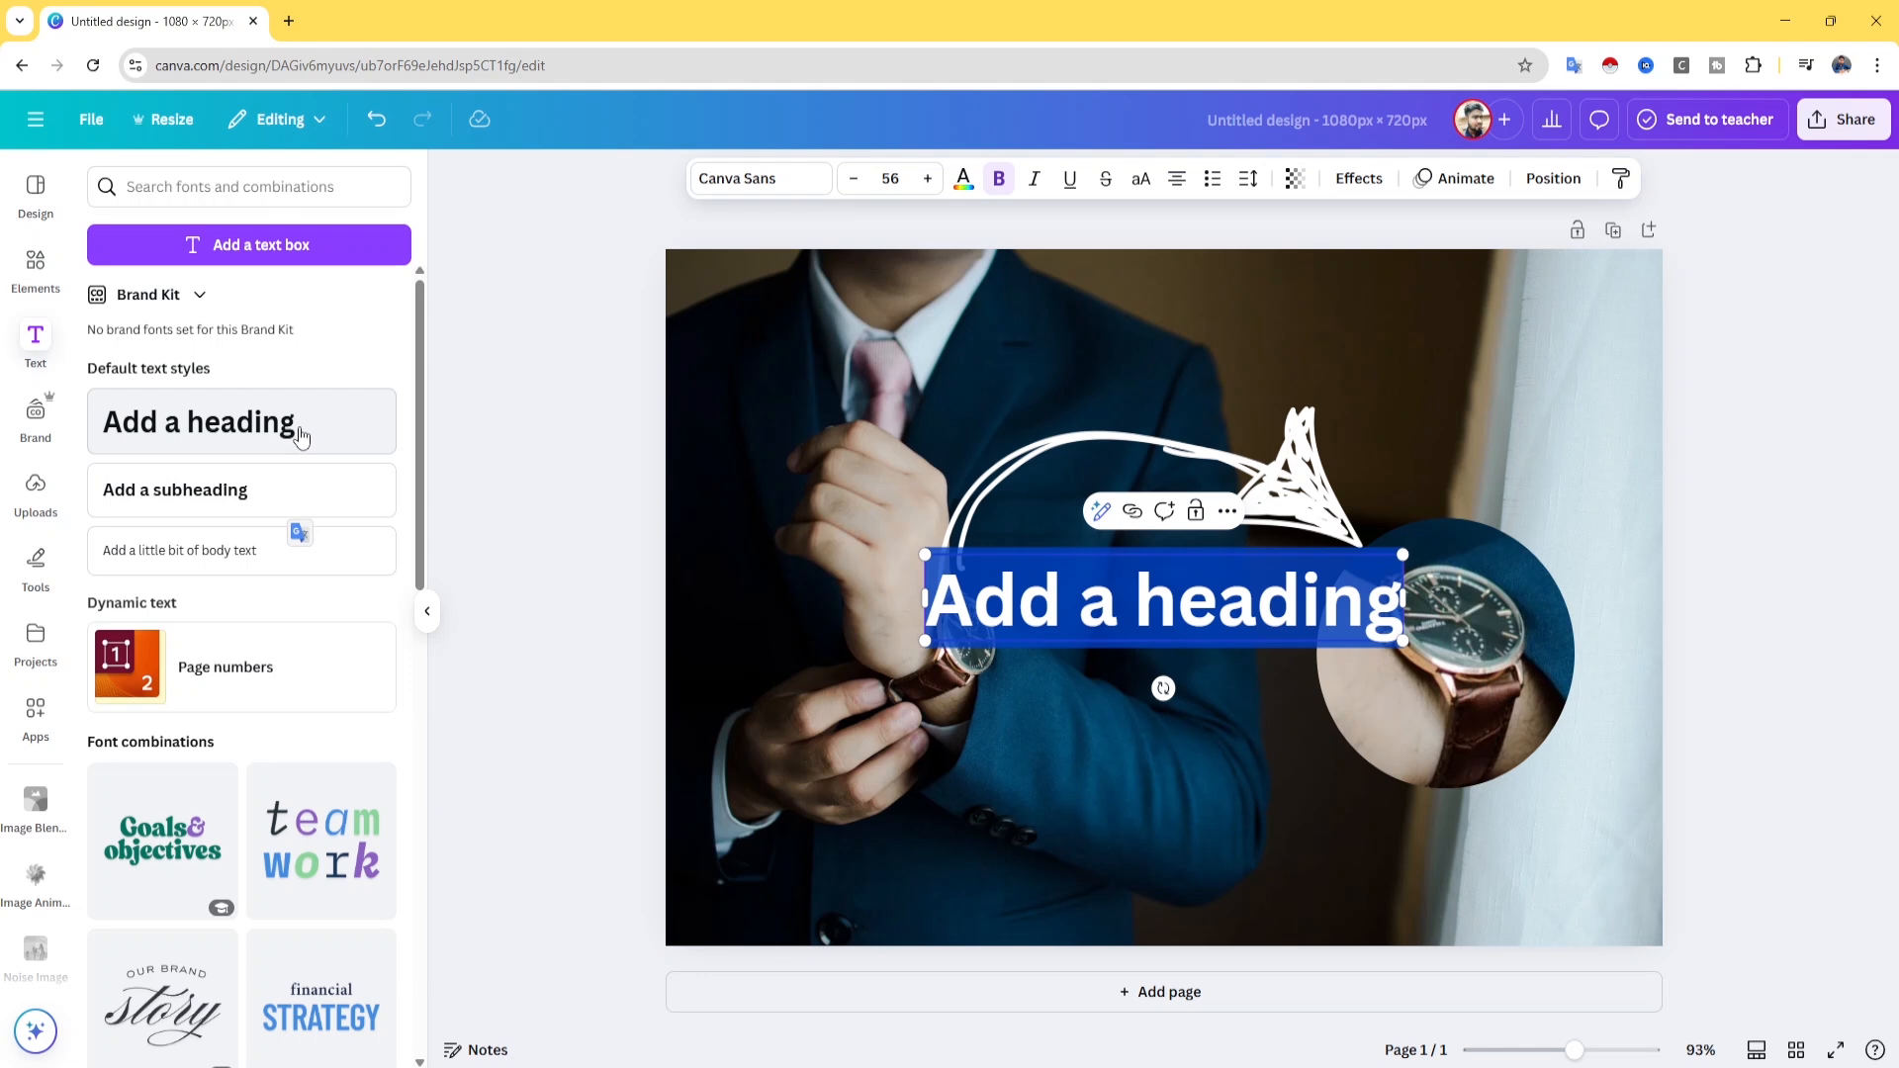
type("Boys")
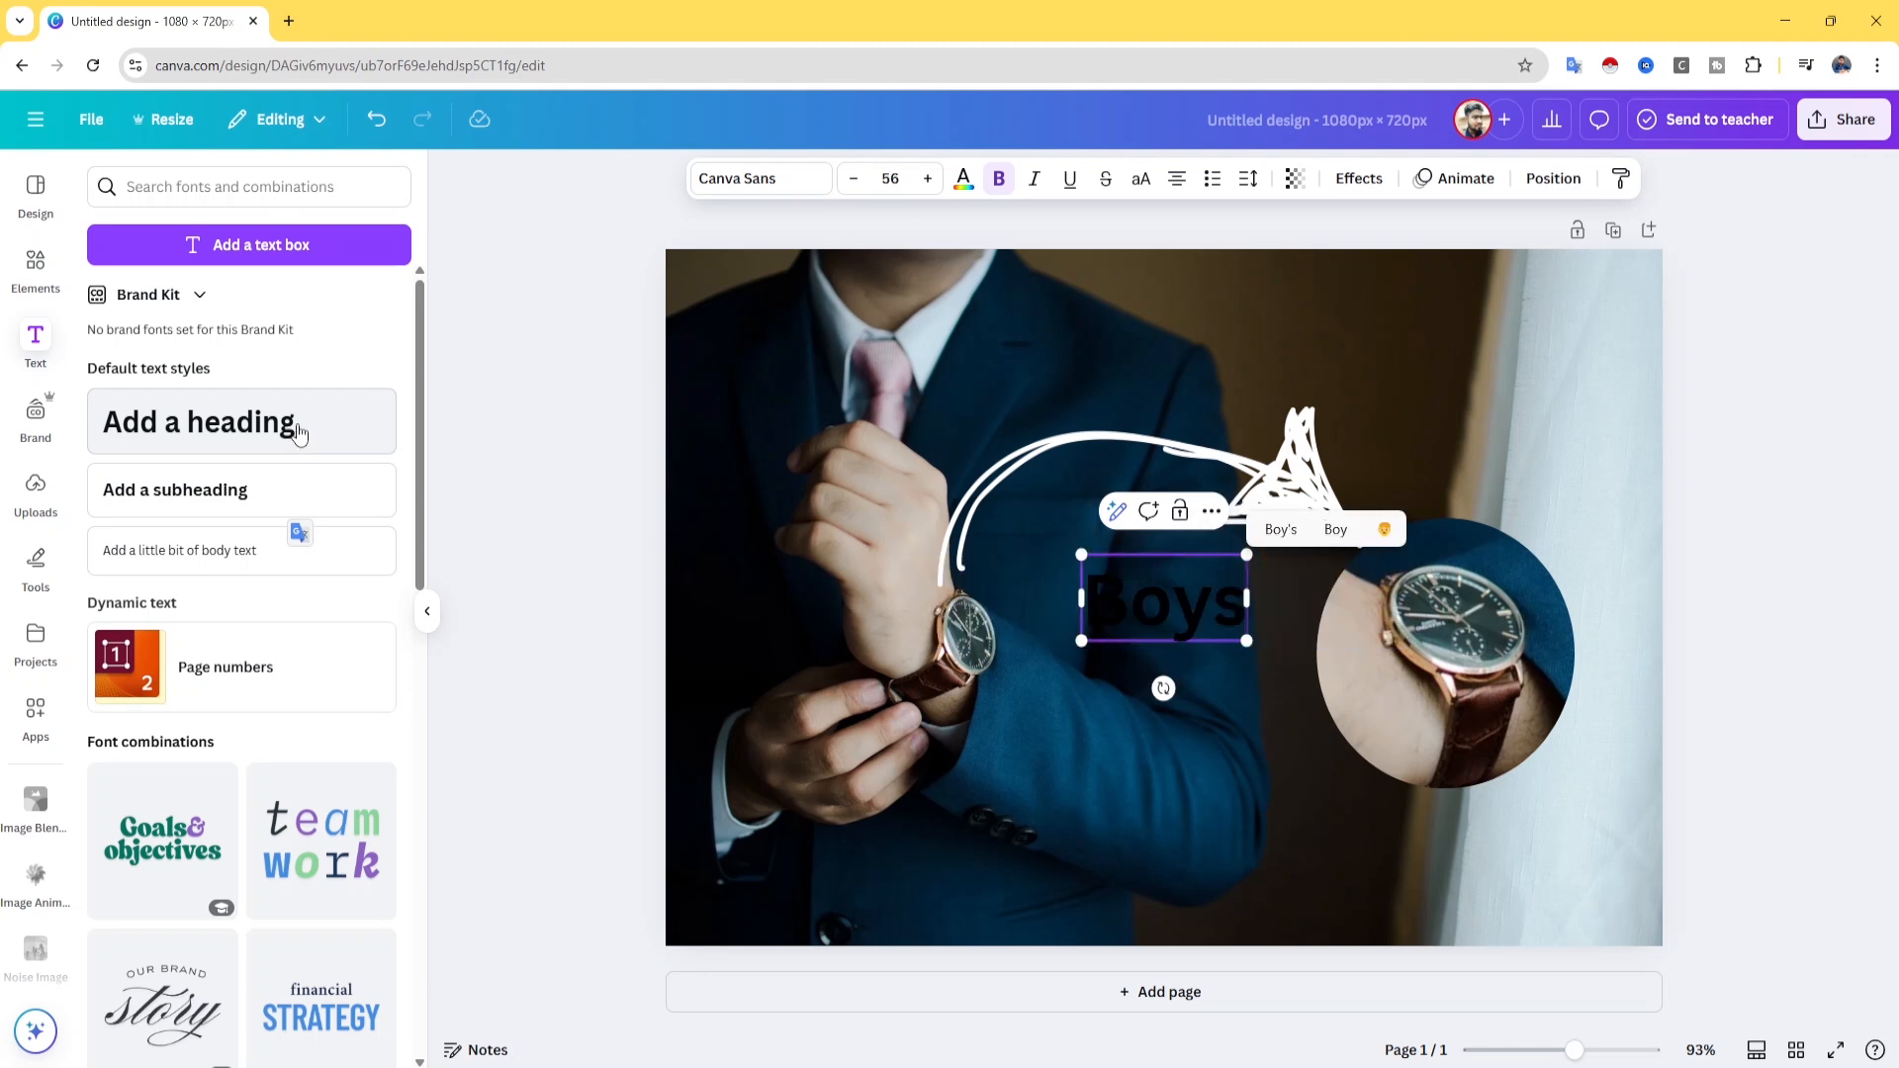
type(" Wa")
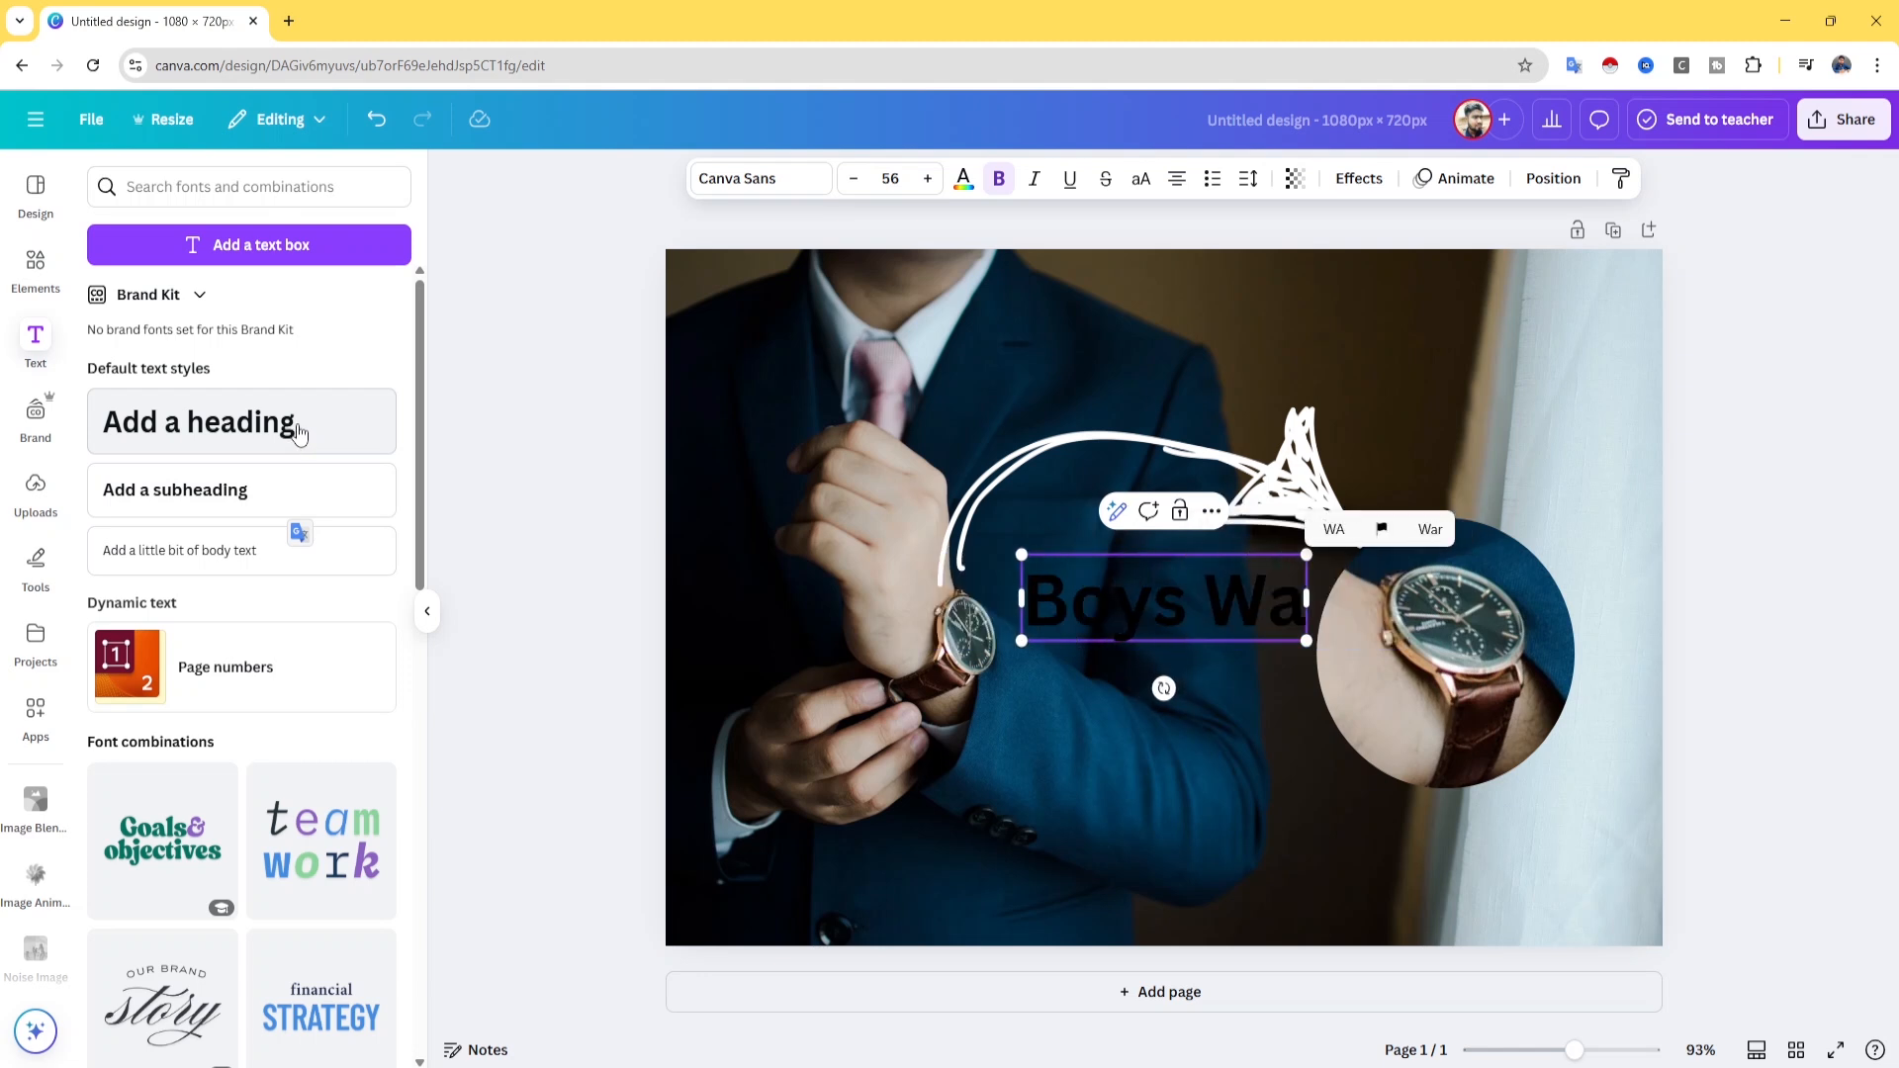
type("tvh")
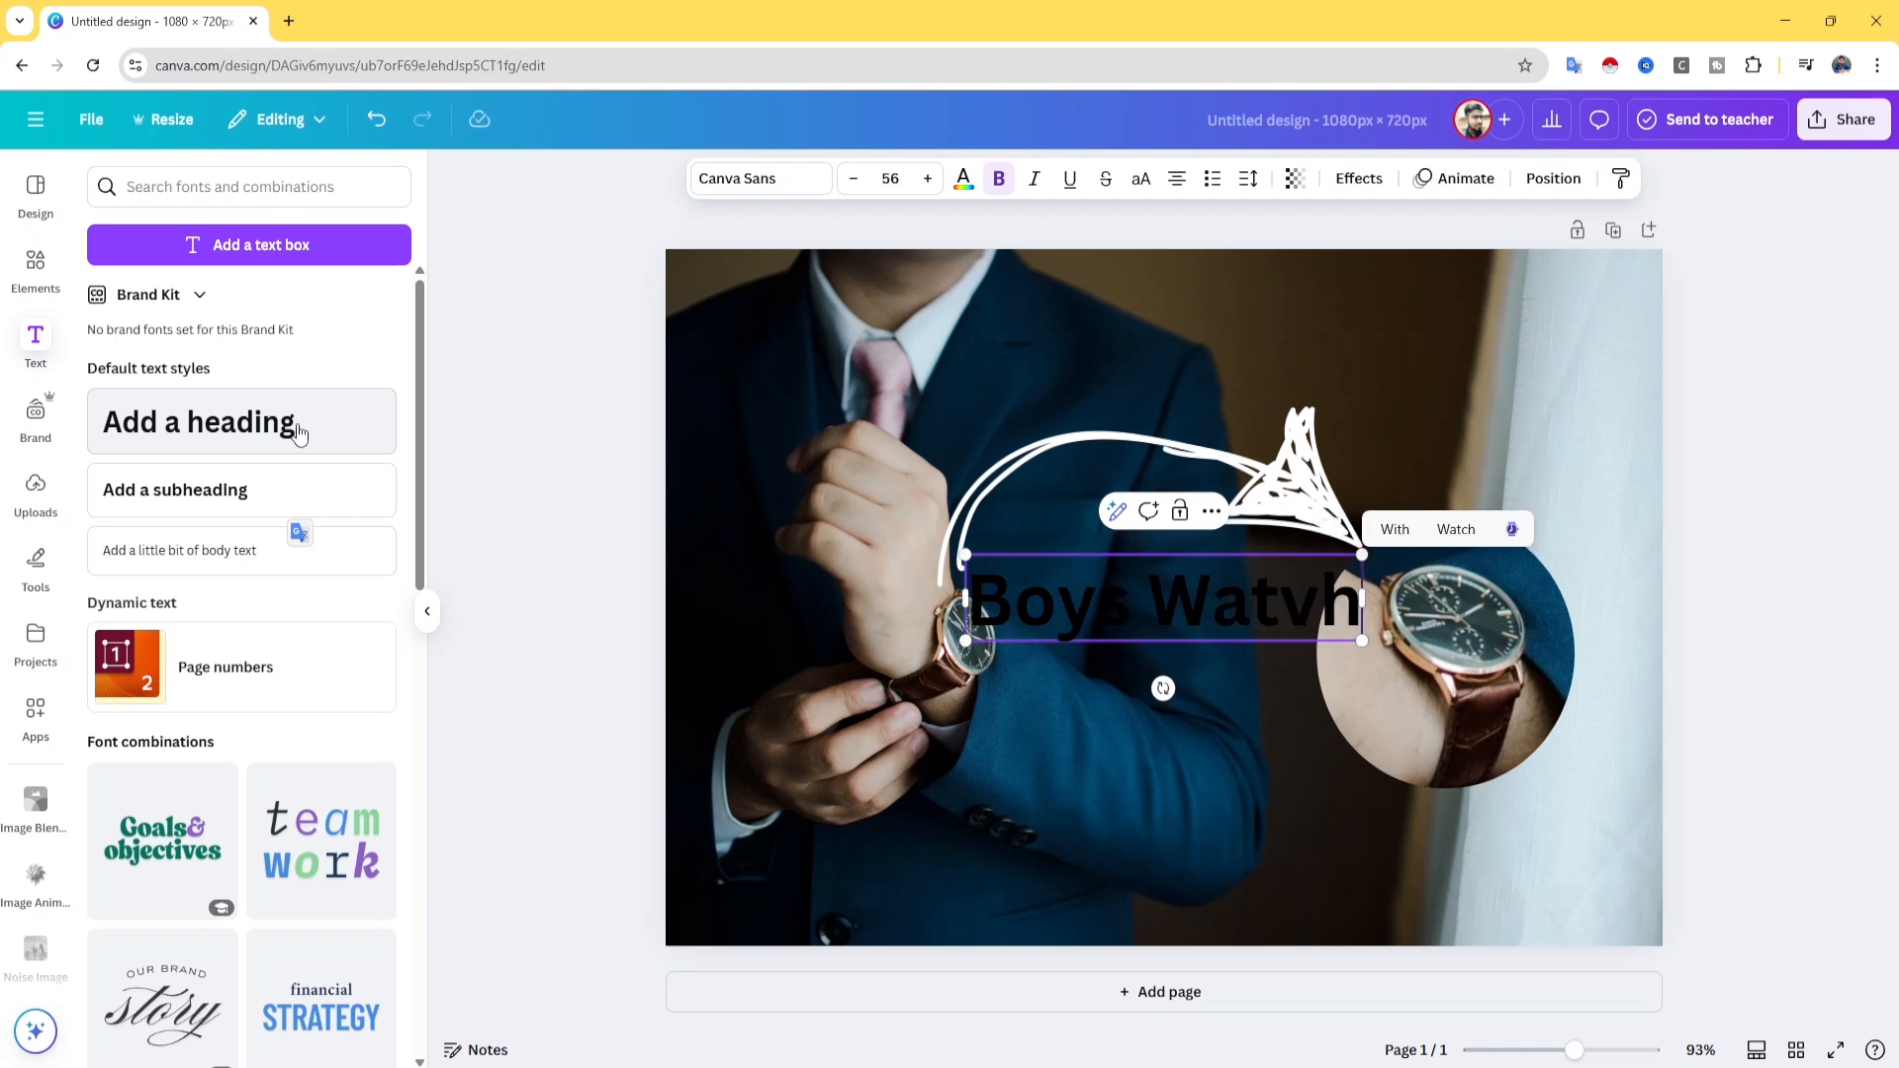
key("BackSpace")
key("BackSpace")
key("BackSpace")
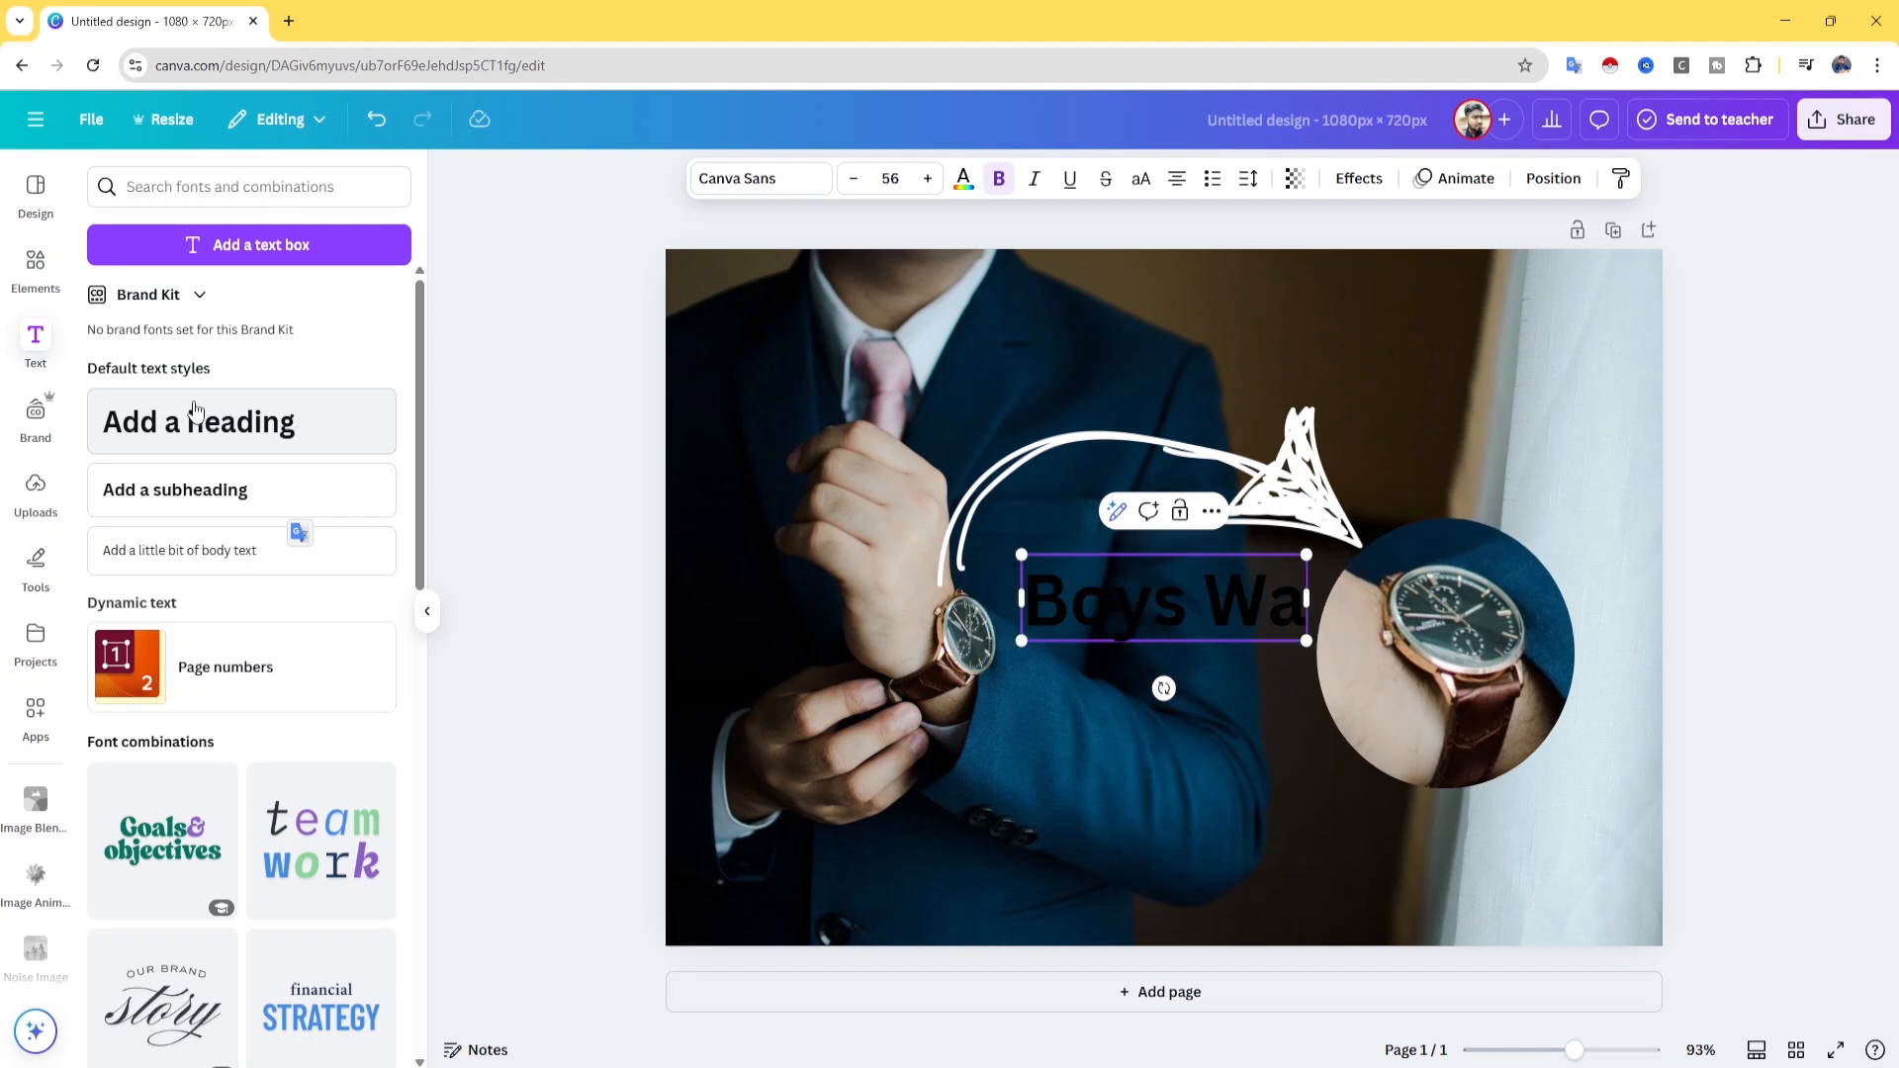
type("tch")
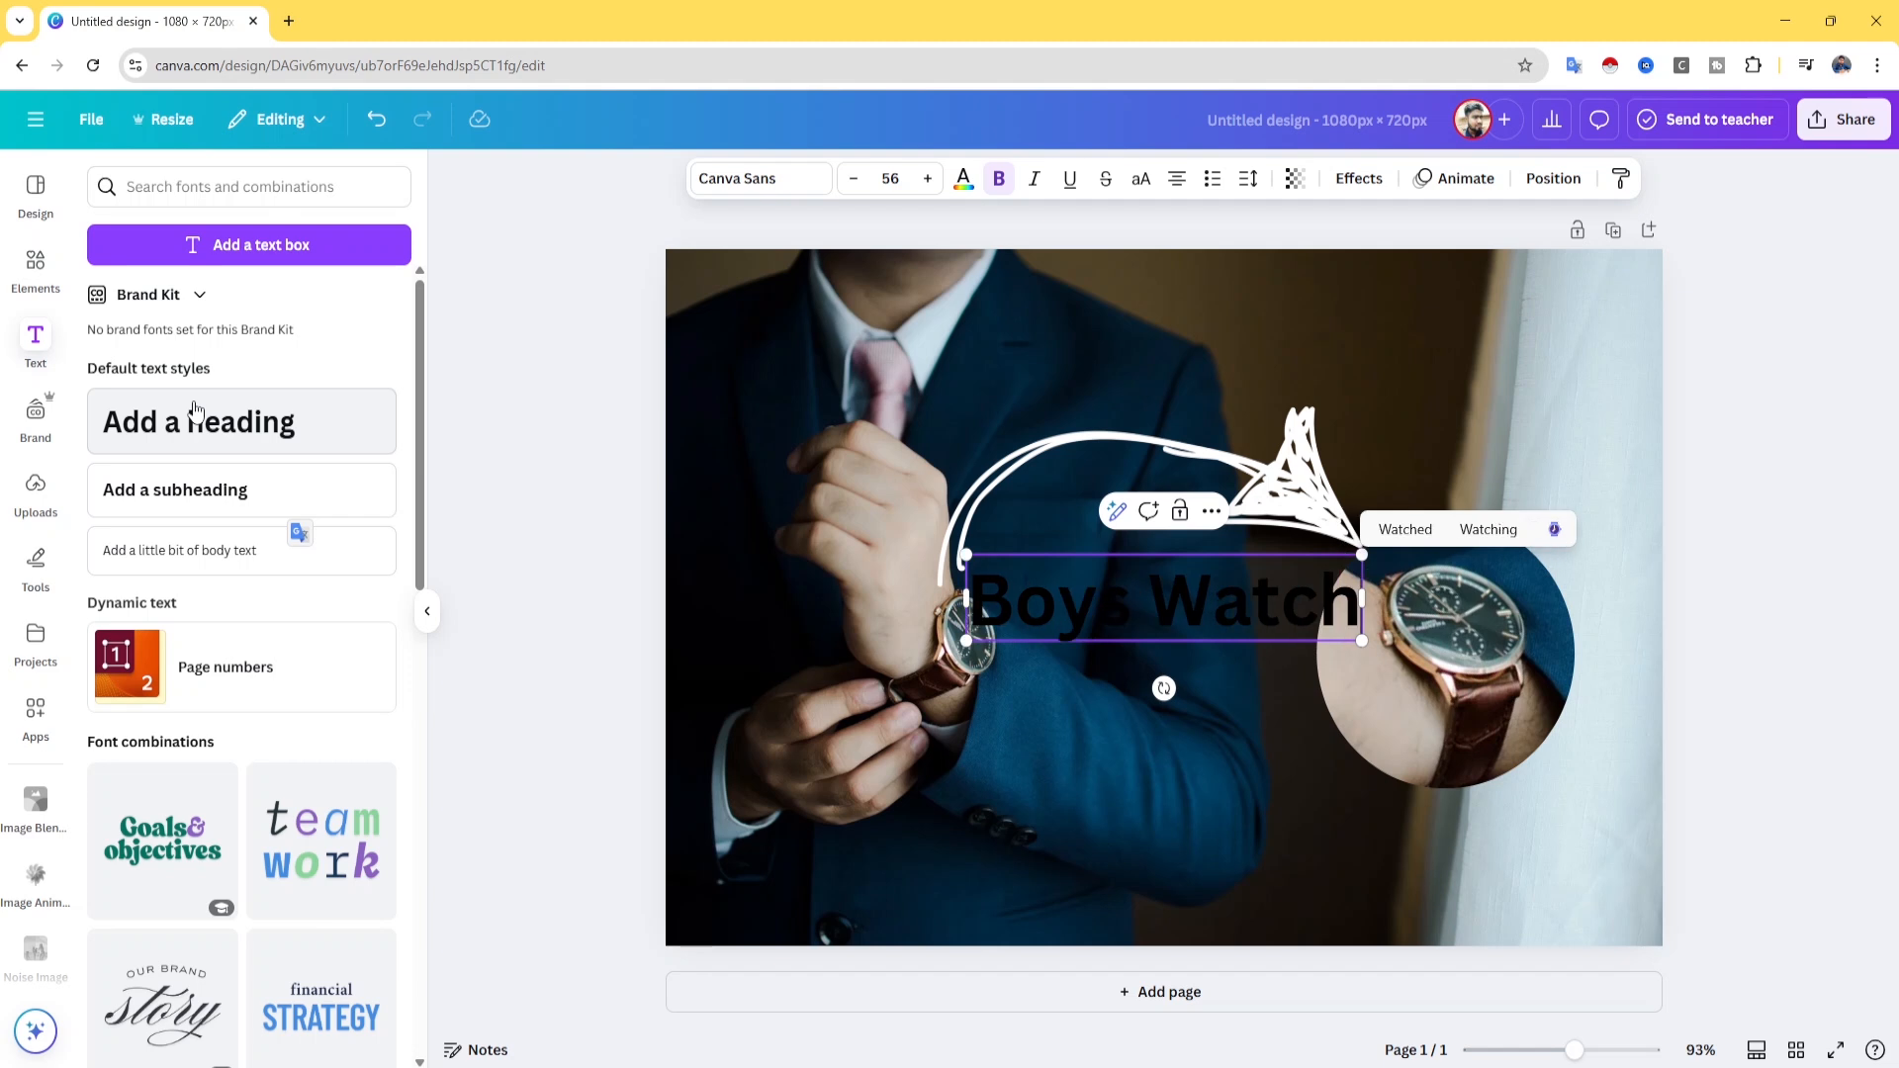
left_click(1217, 901)
Colour the "Boys Watch" heading white and set it in bold.
left_click(1201, 631)
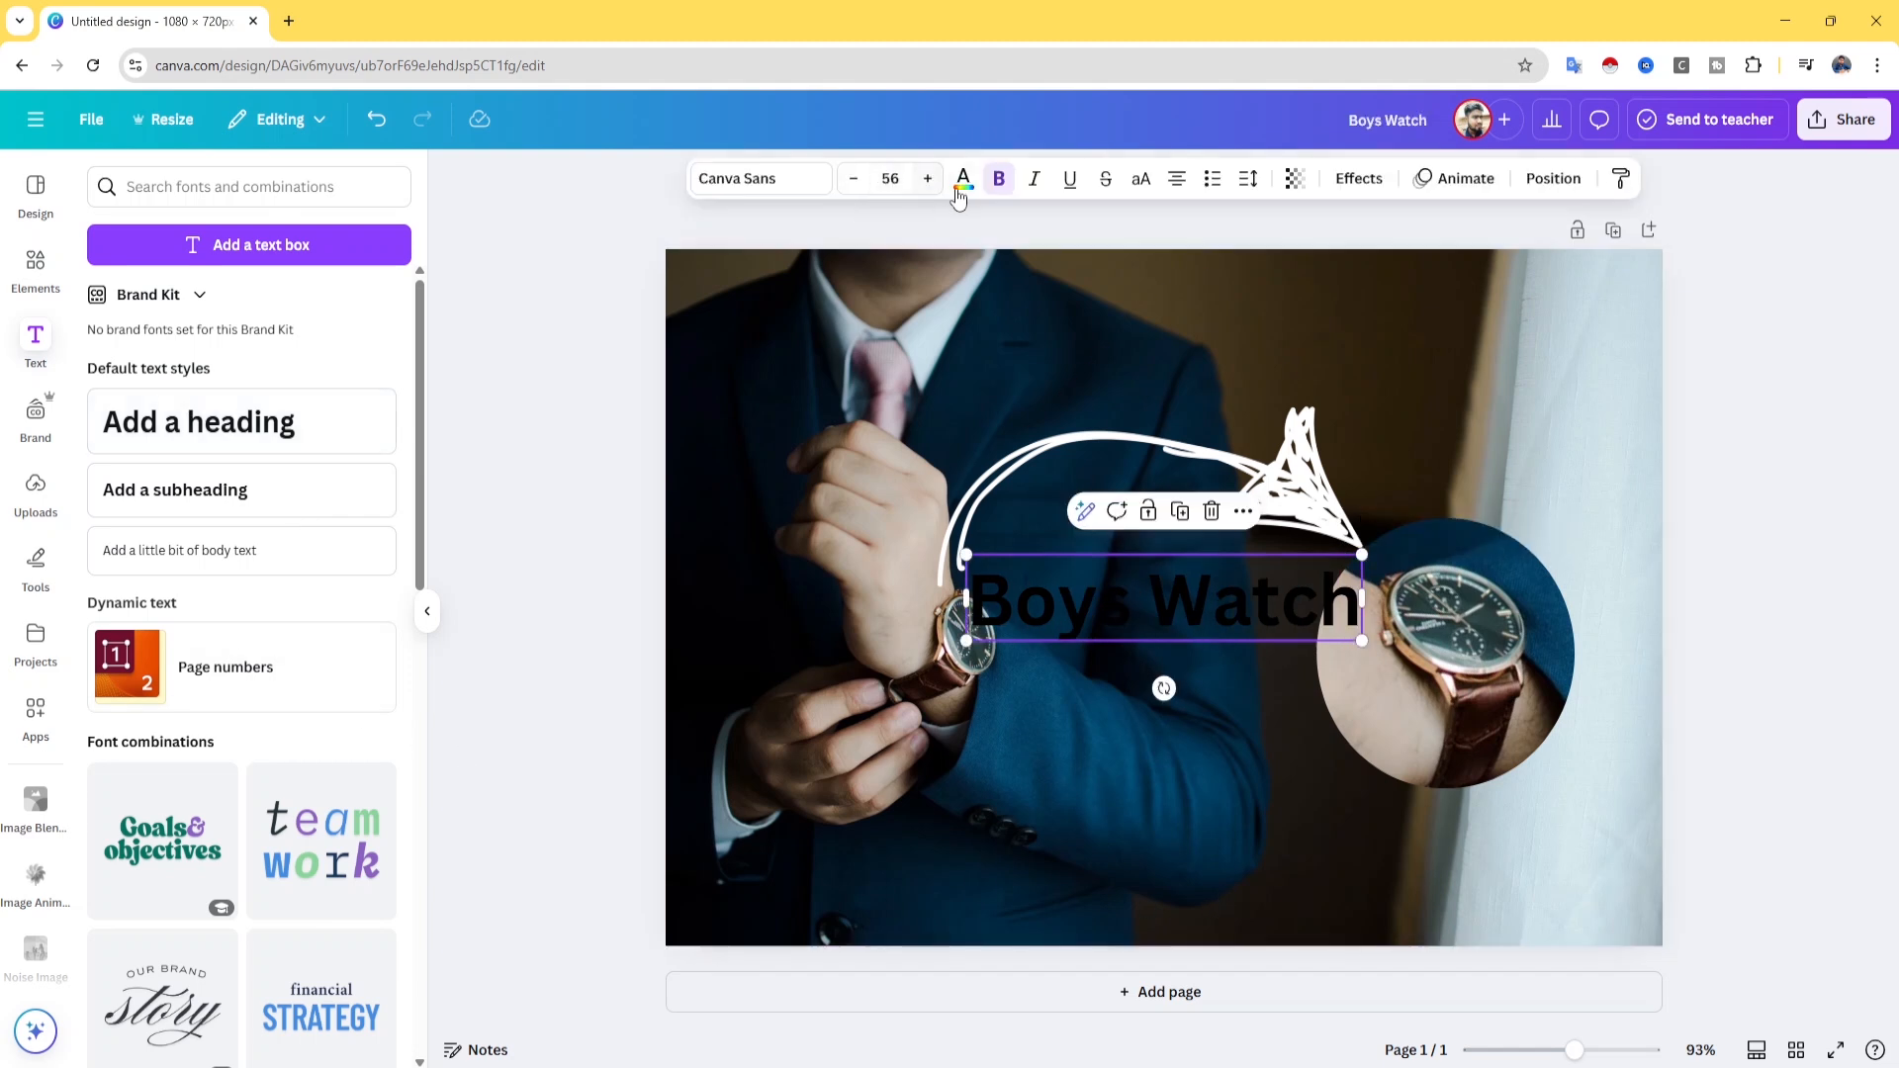
left_click(999, 180)
left_click(963, 180)
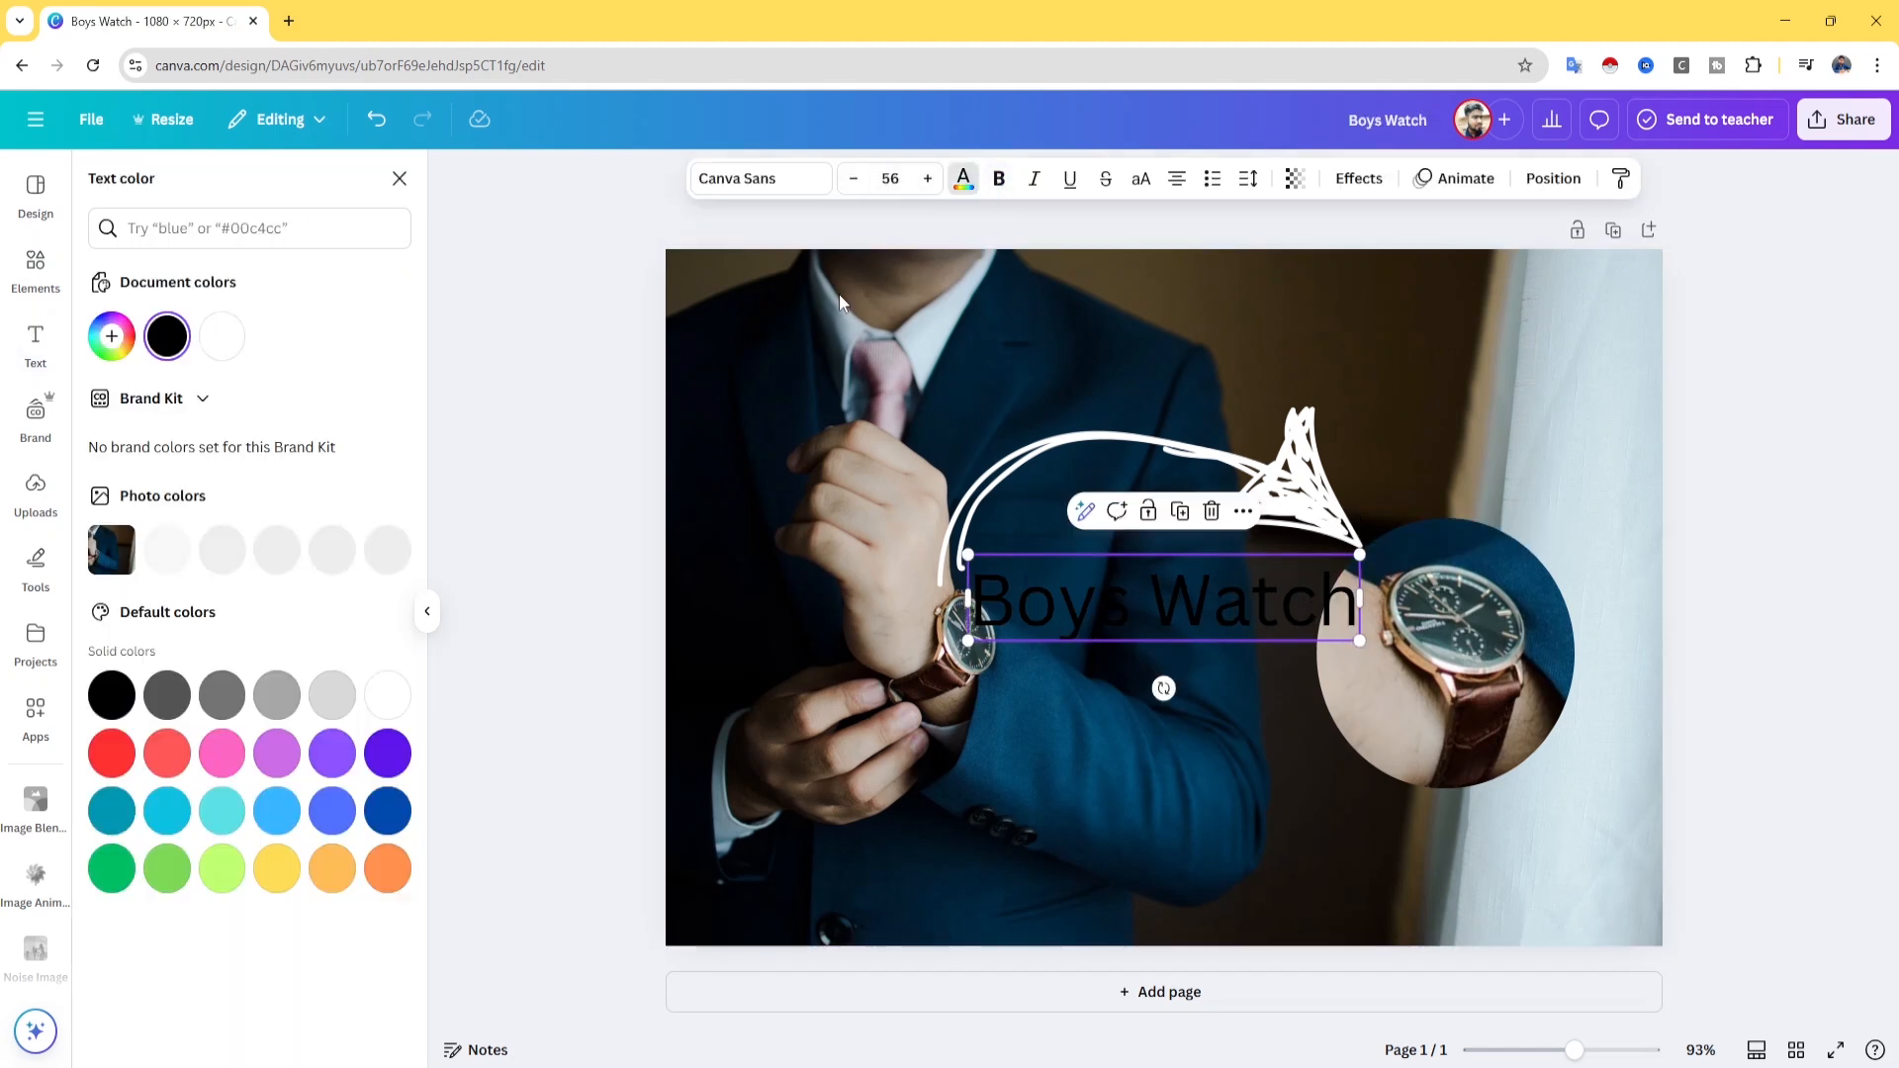
left_click(400, 700)
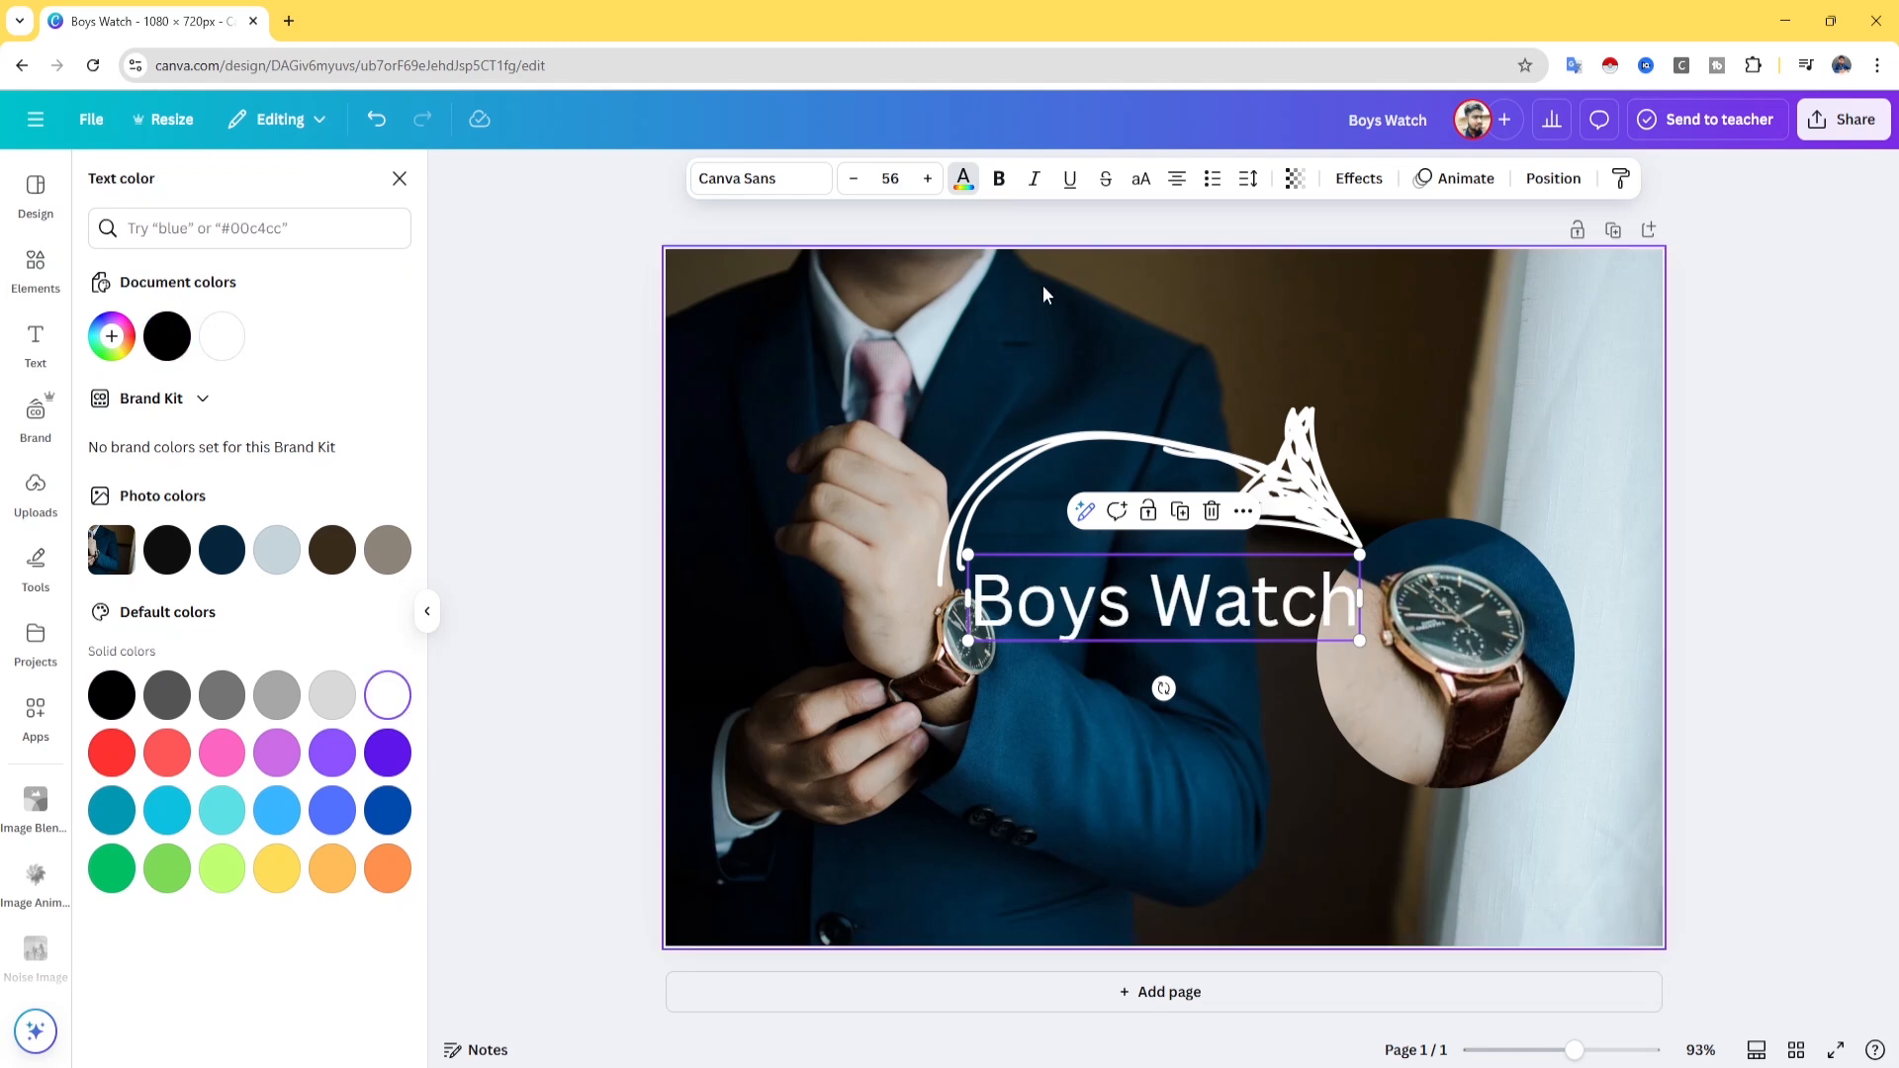
left_click(1001, 180)
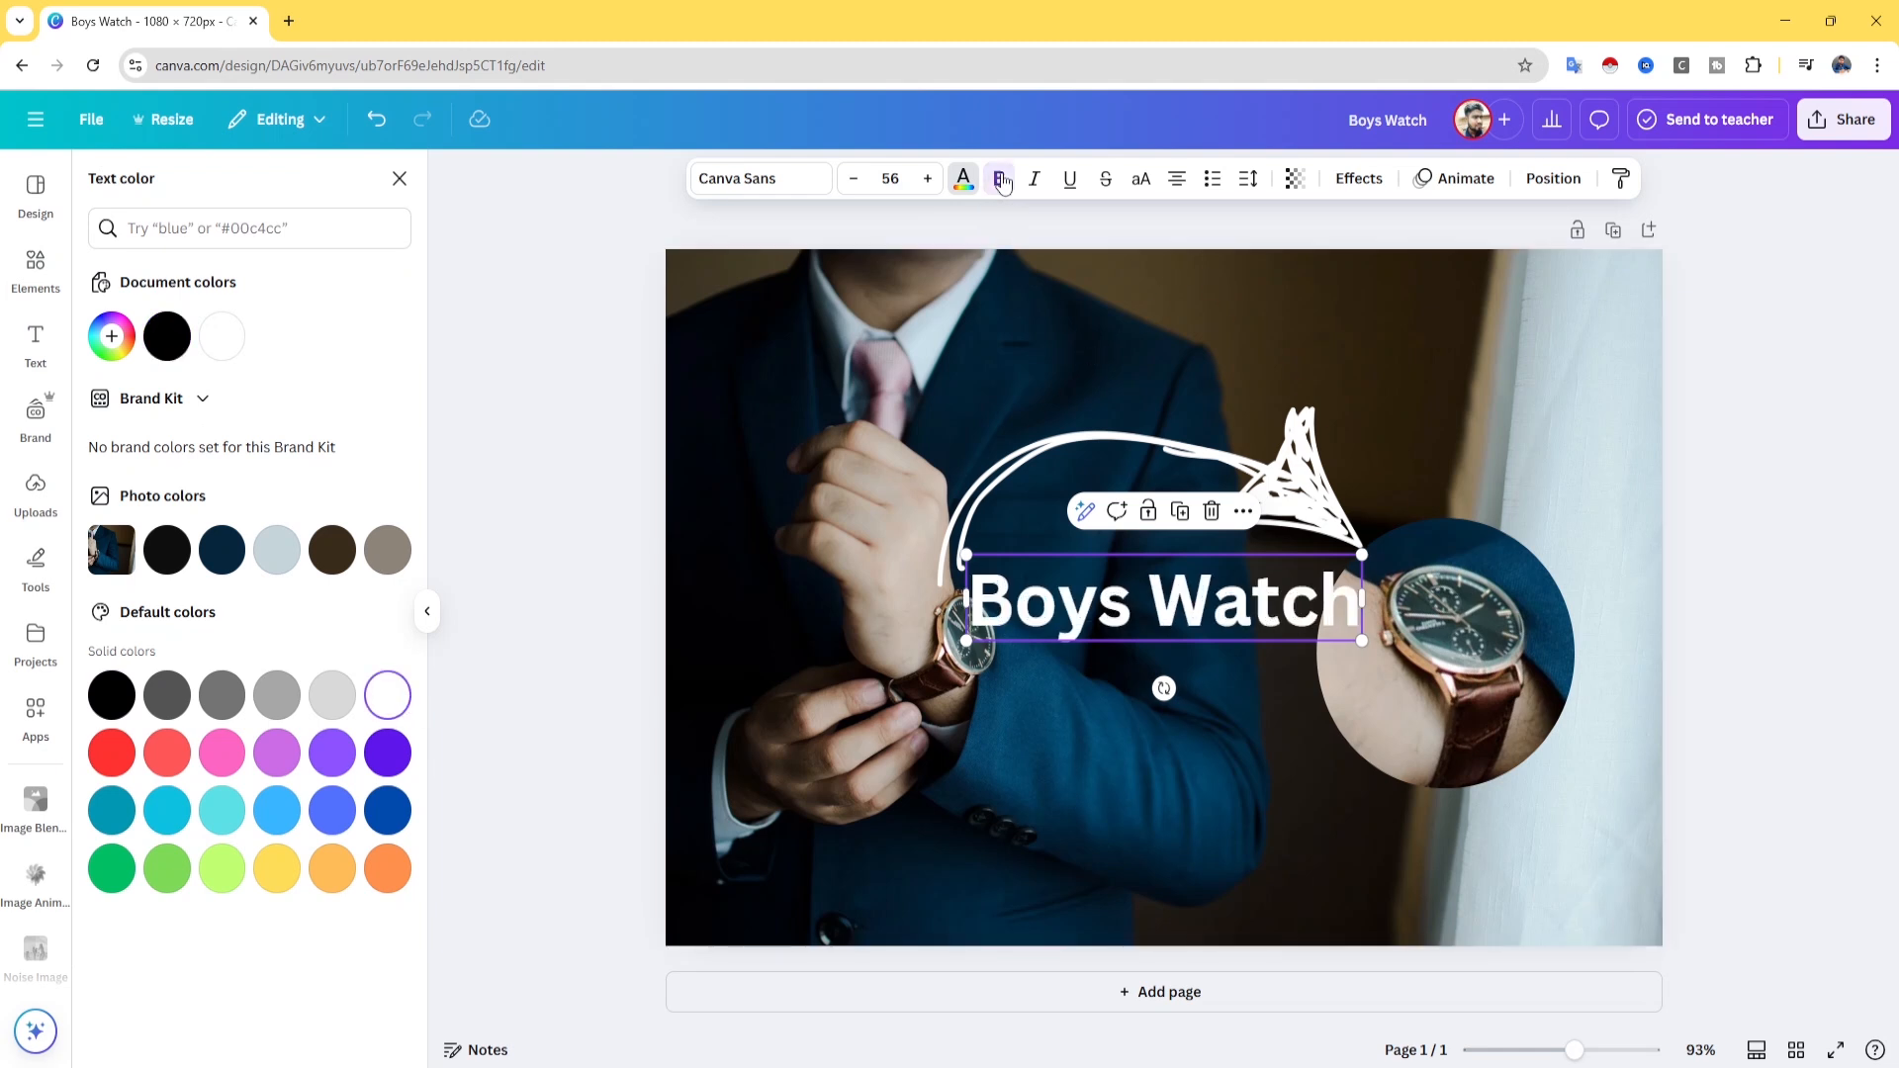
Set the heading in the Anton font at a size of about 96.7 and place it above the arrow.
left_click(752, 180)
left_click(234, 524)
left_click_drag(1326, 641, 1515, 872)
left_click(1262, 813)
left_click_drag(1291, 633, 1312, 336)
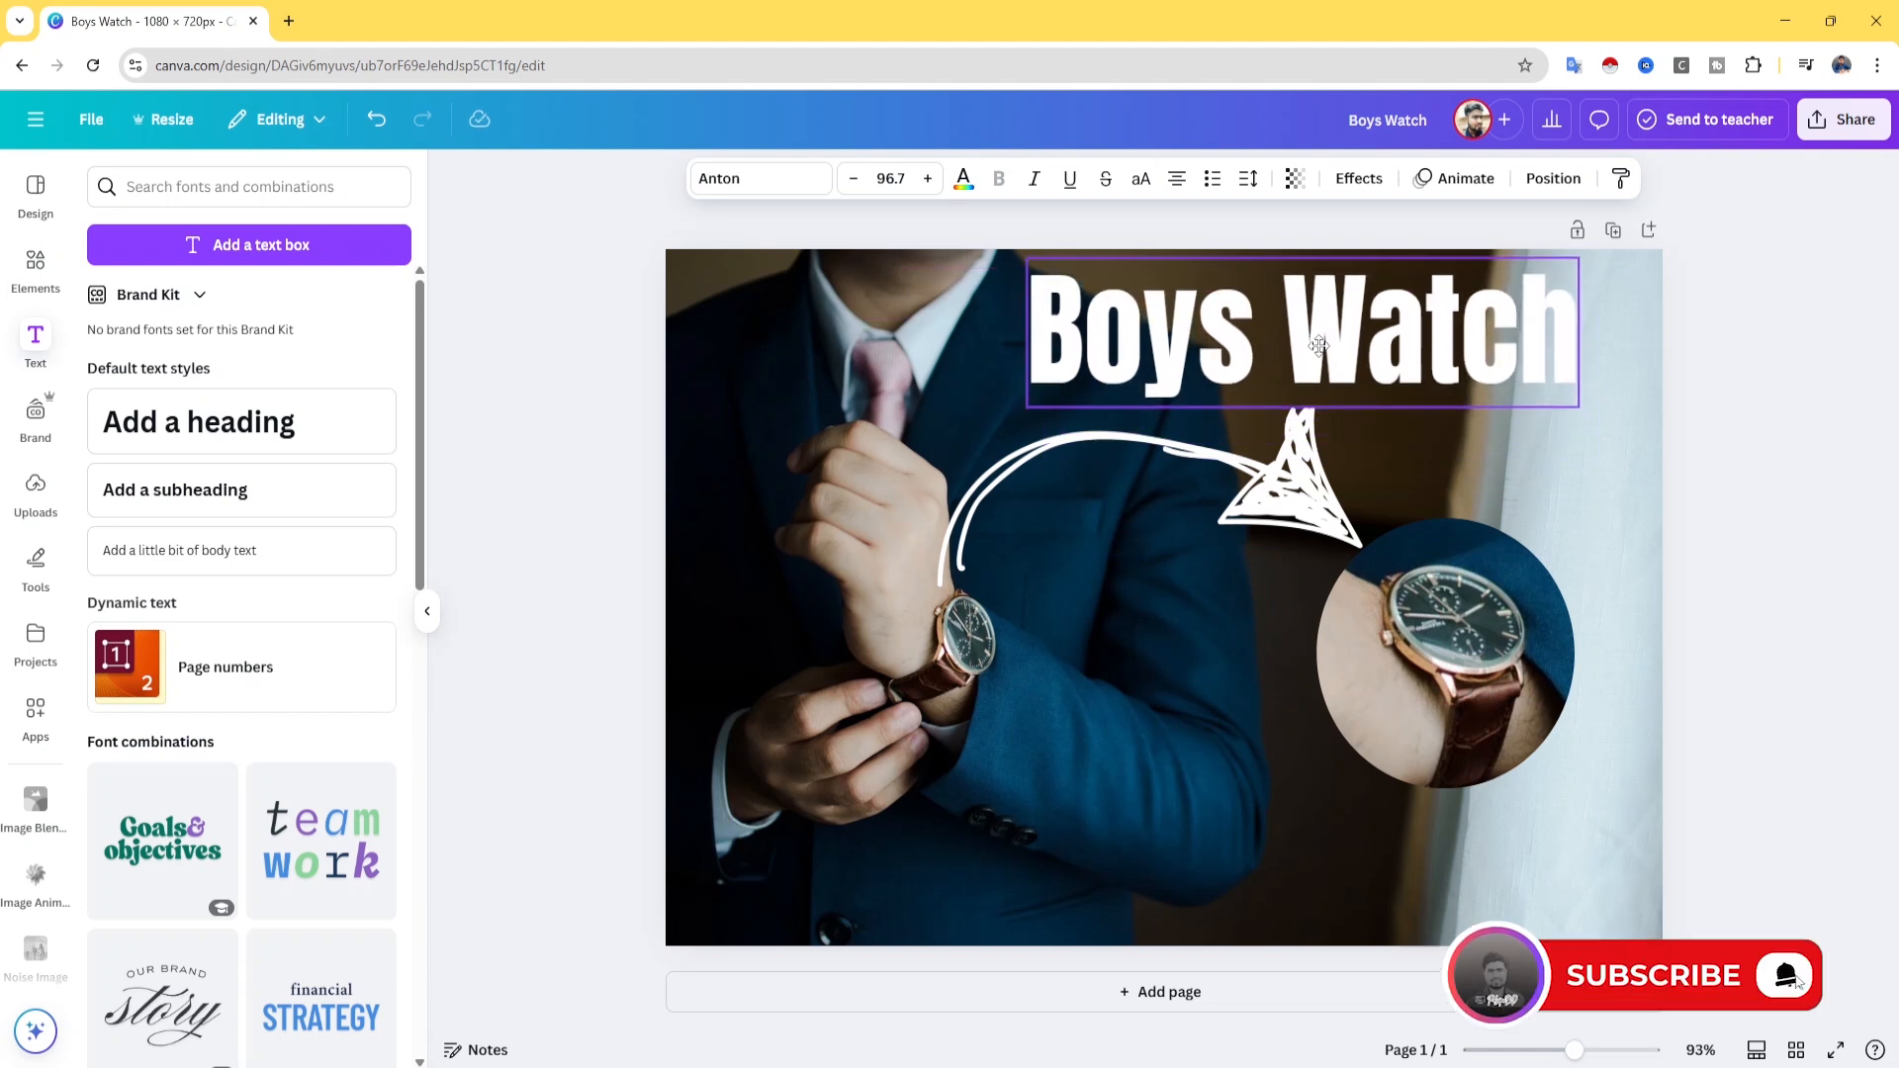
Apply the Lift text effect to the "Boys Watch" heading with an intensity of 100.
left_click(1358, 178)
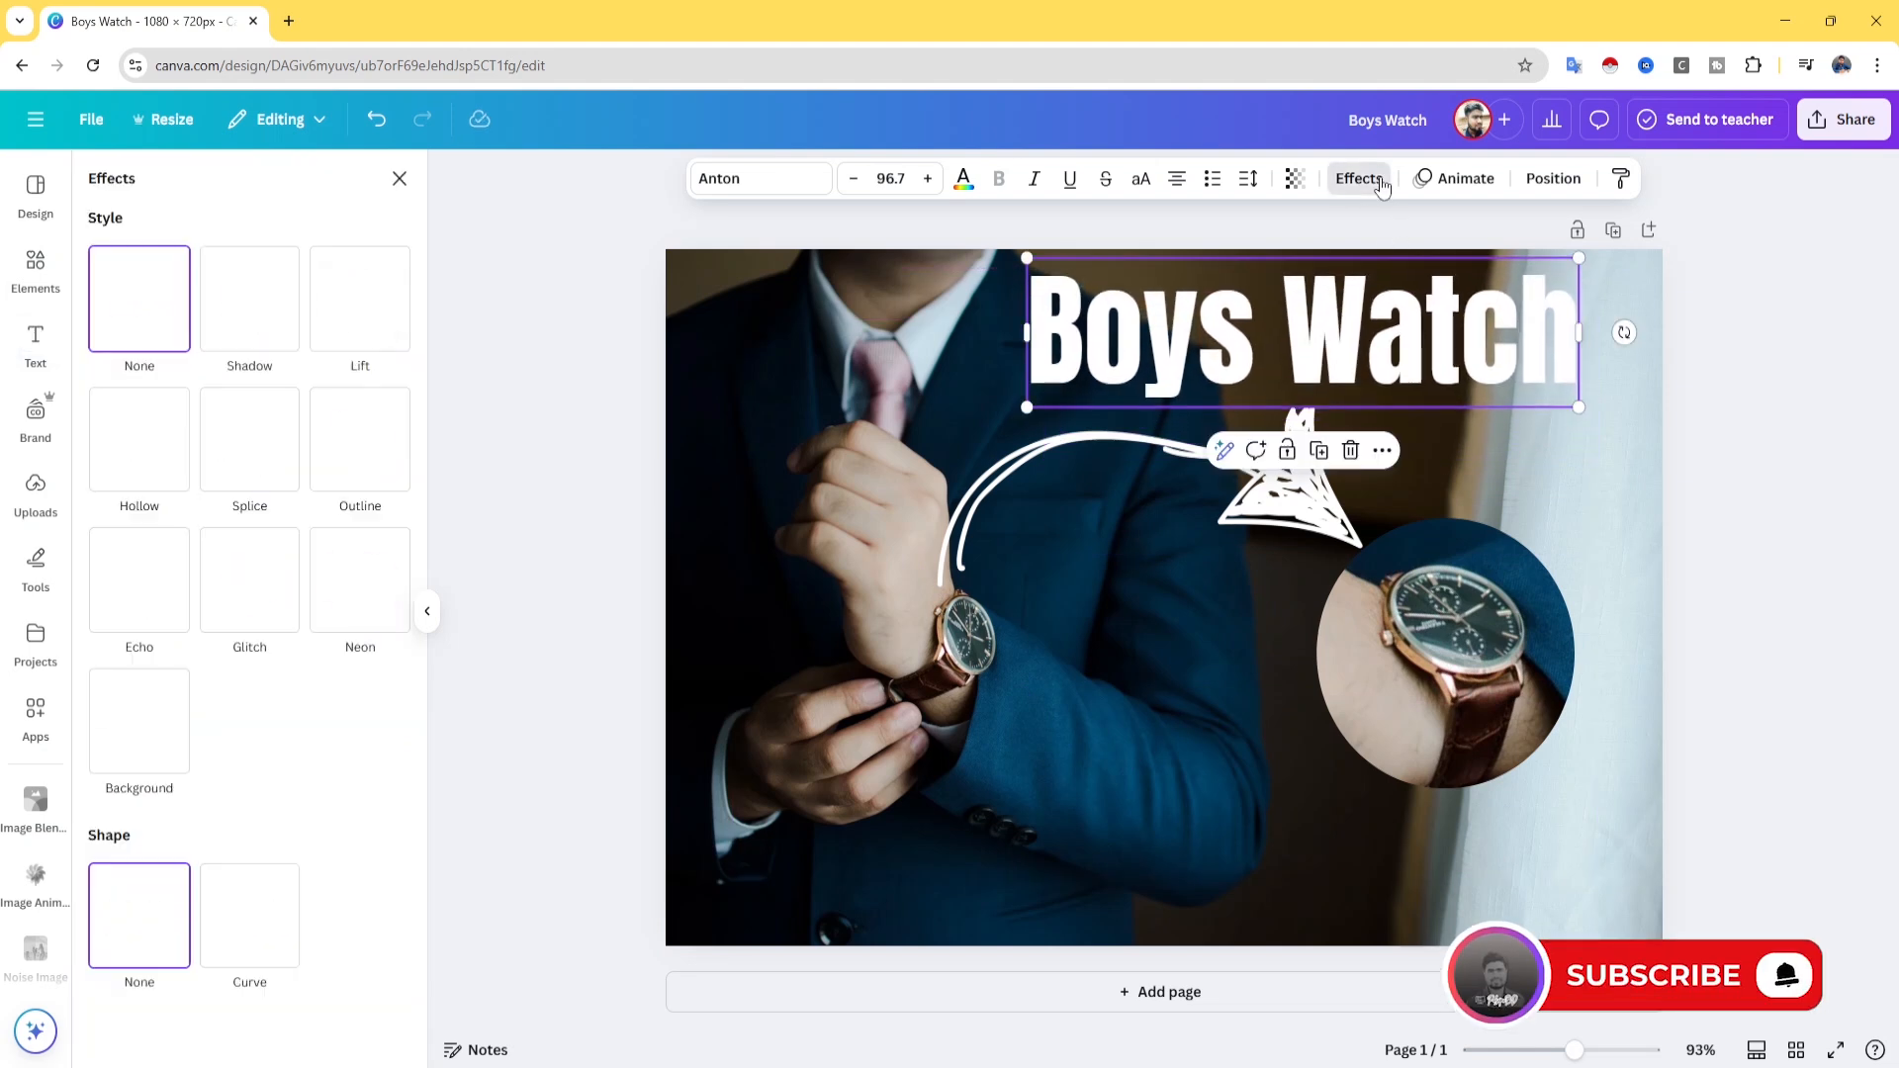
left_click(366, 302)
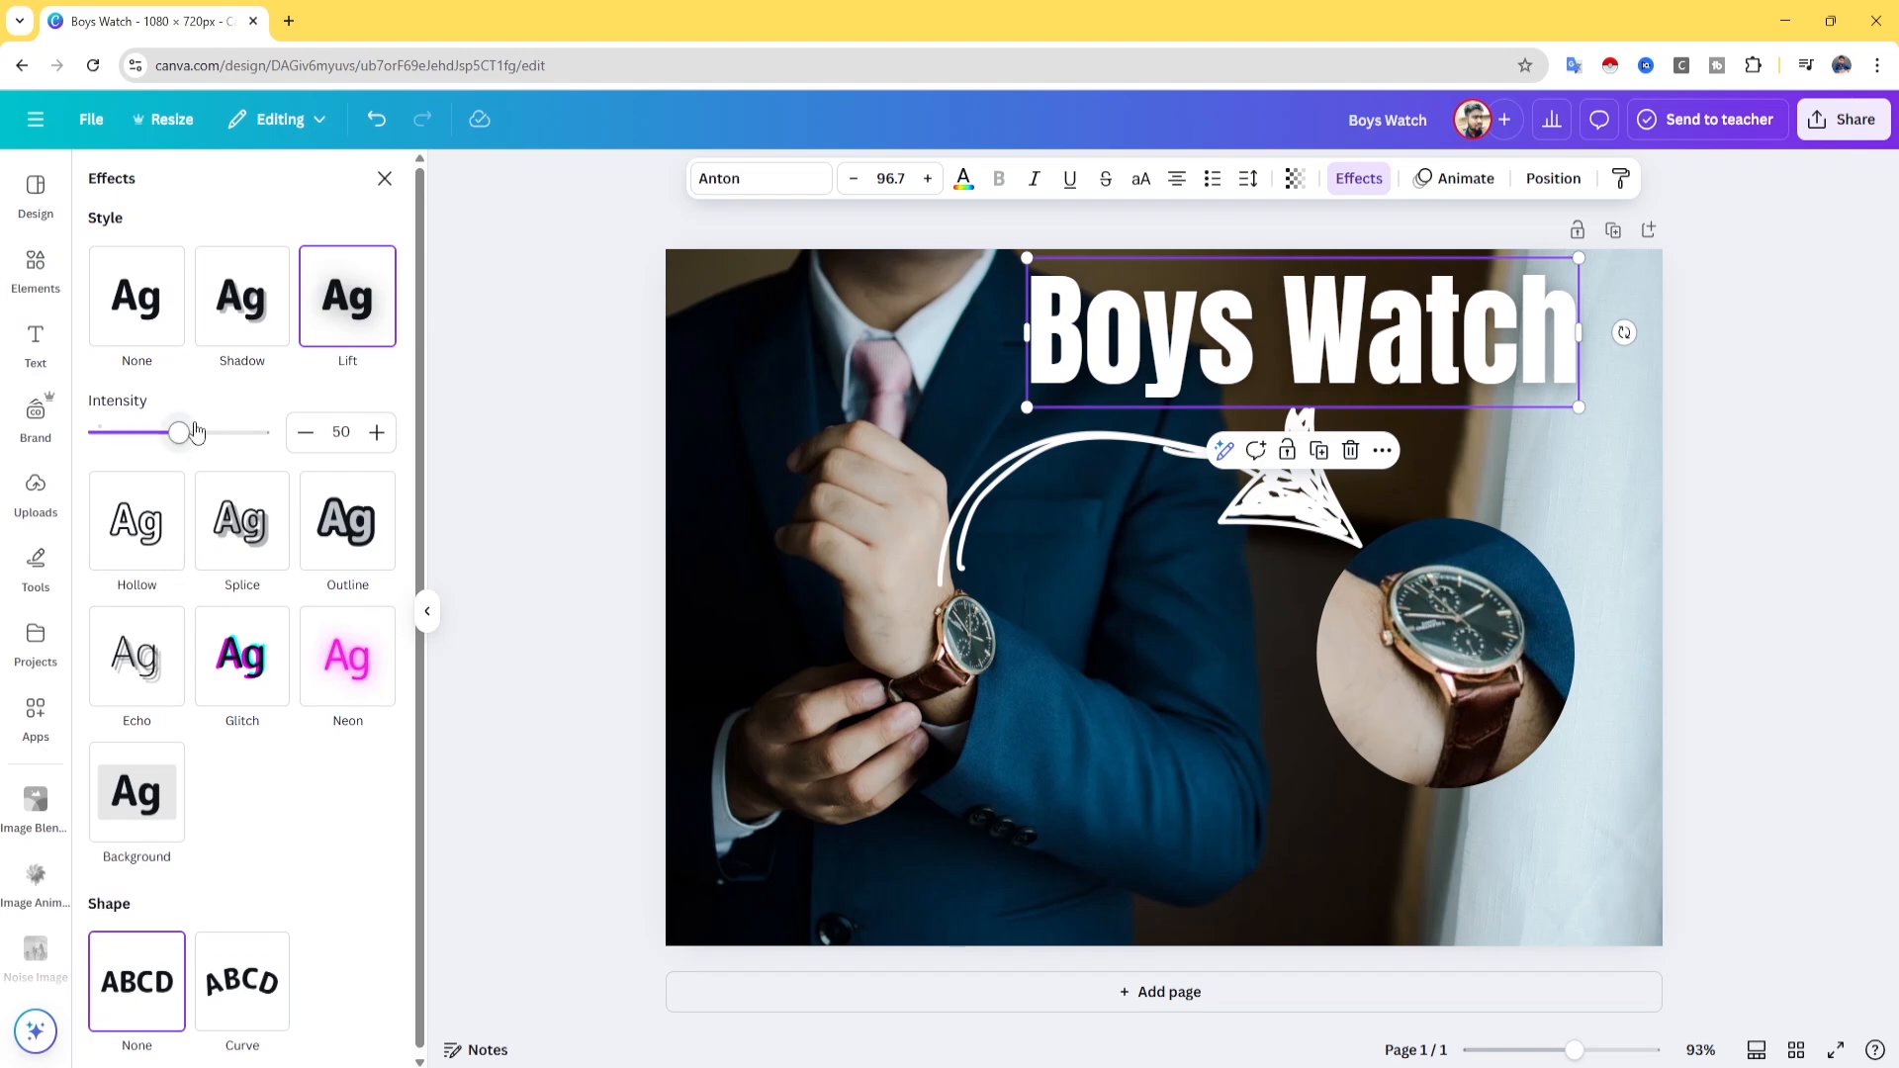
left_click_drag(184, 435, 291, 454)
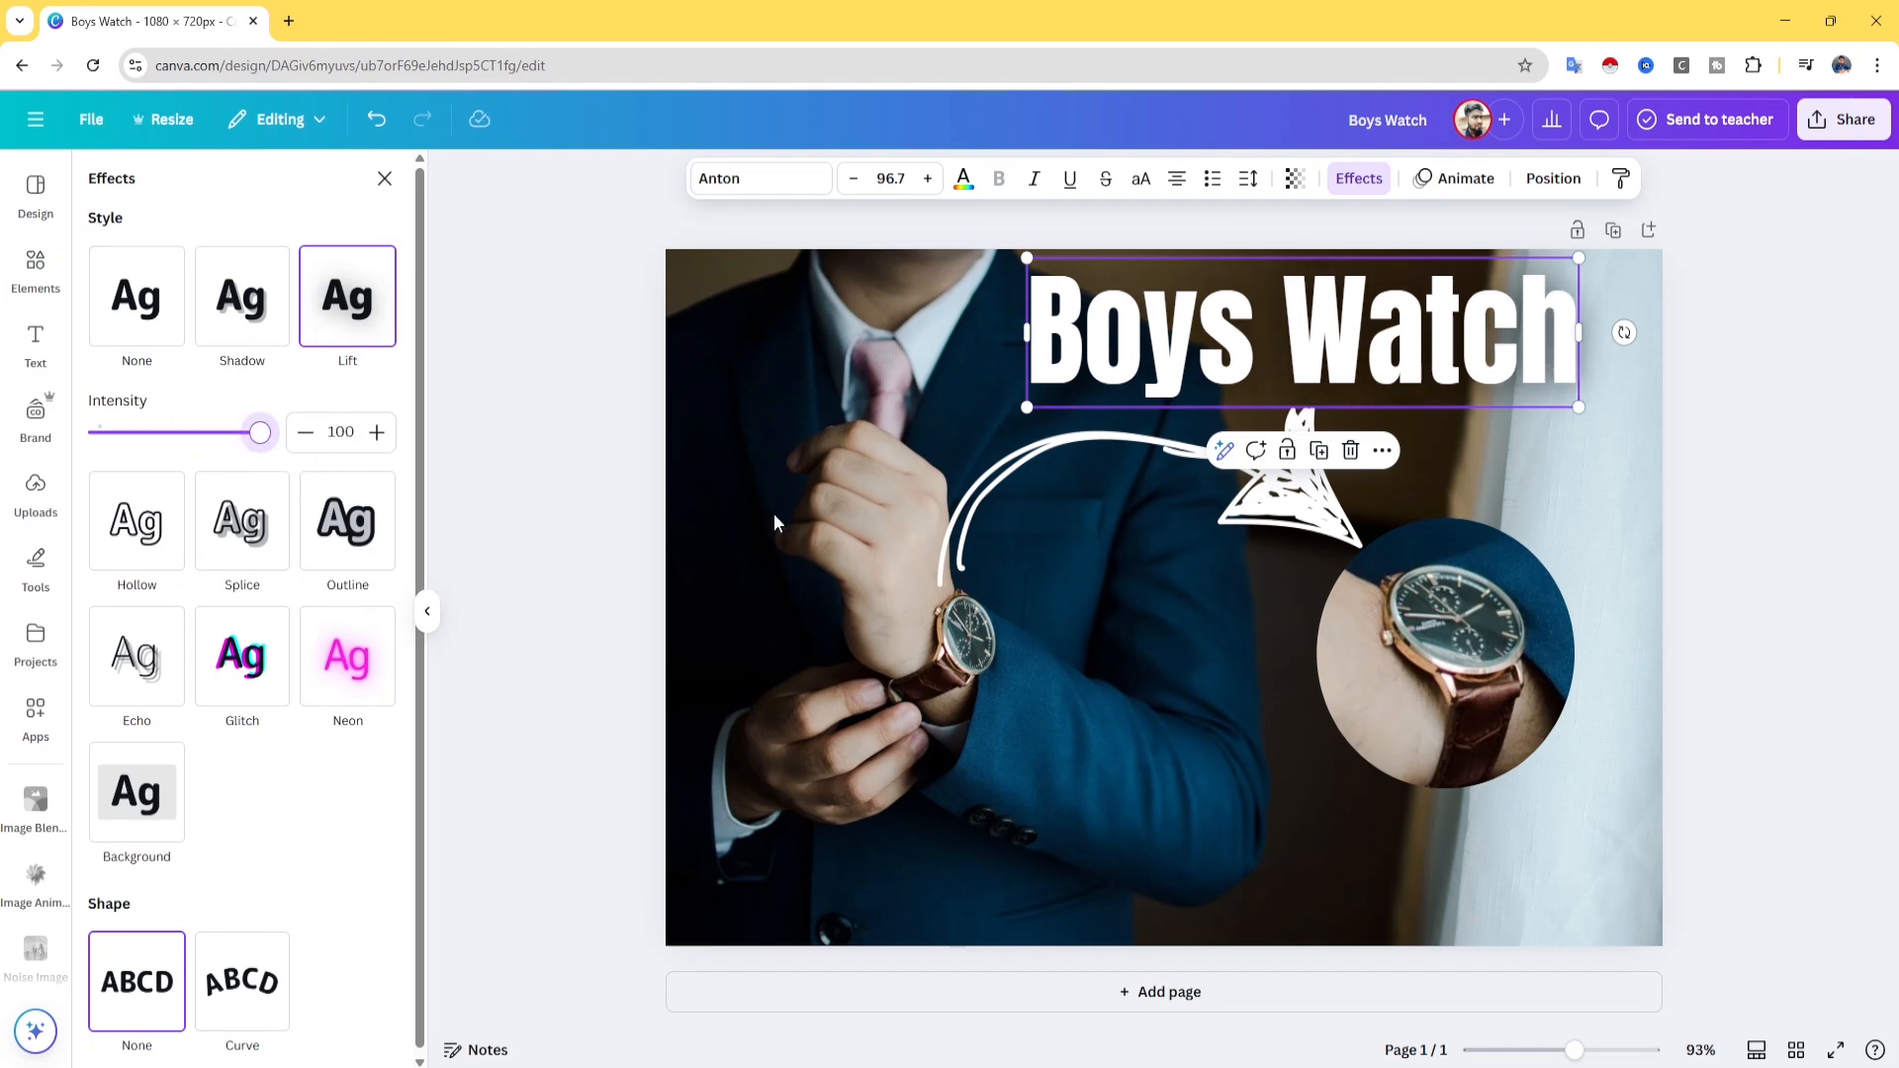
left_click(1439, 890)
Shrink the "Boys Watch" heading slightly and position it above the arrowhead and the circular close-up.
left_click_drag(1408, 382, 1413, 374)
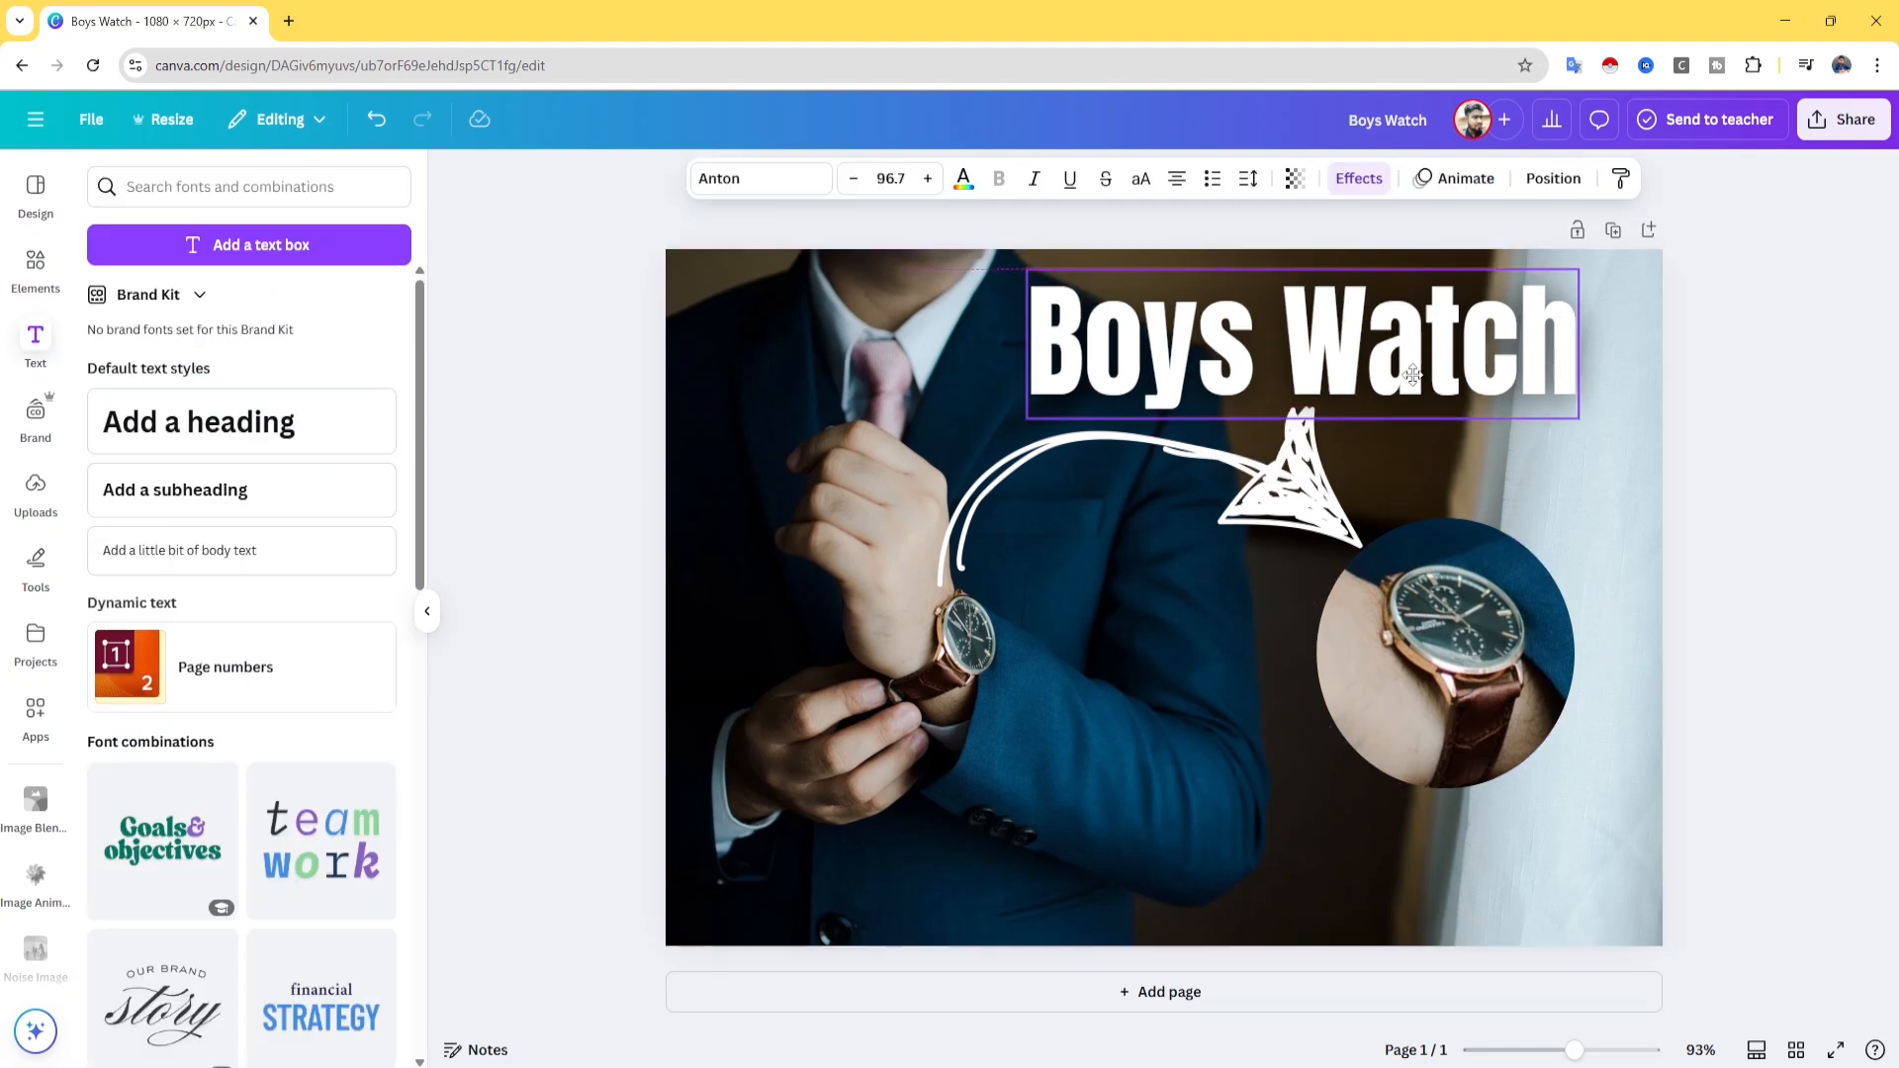
left_click_drag(1589, 263, 1491, 296)
left_click_drag(1375, 343, 1456, 323)
left_click(1620, 927)
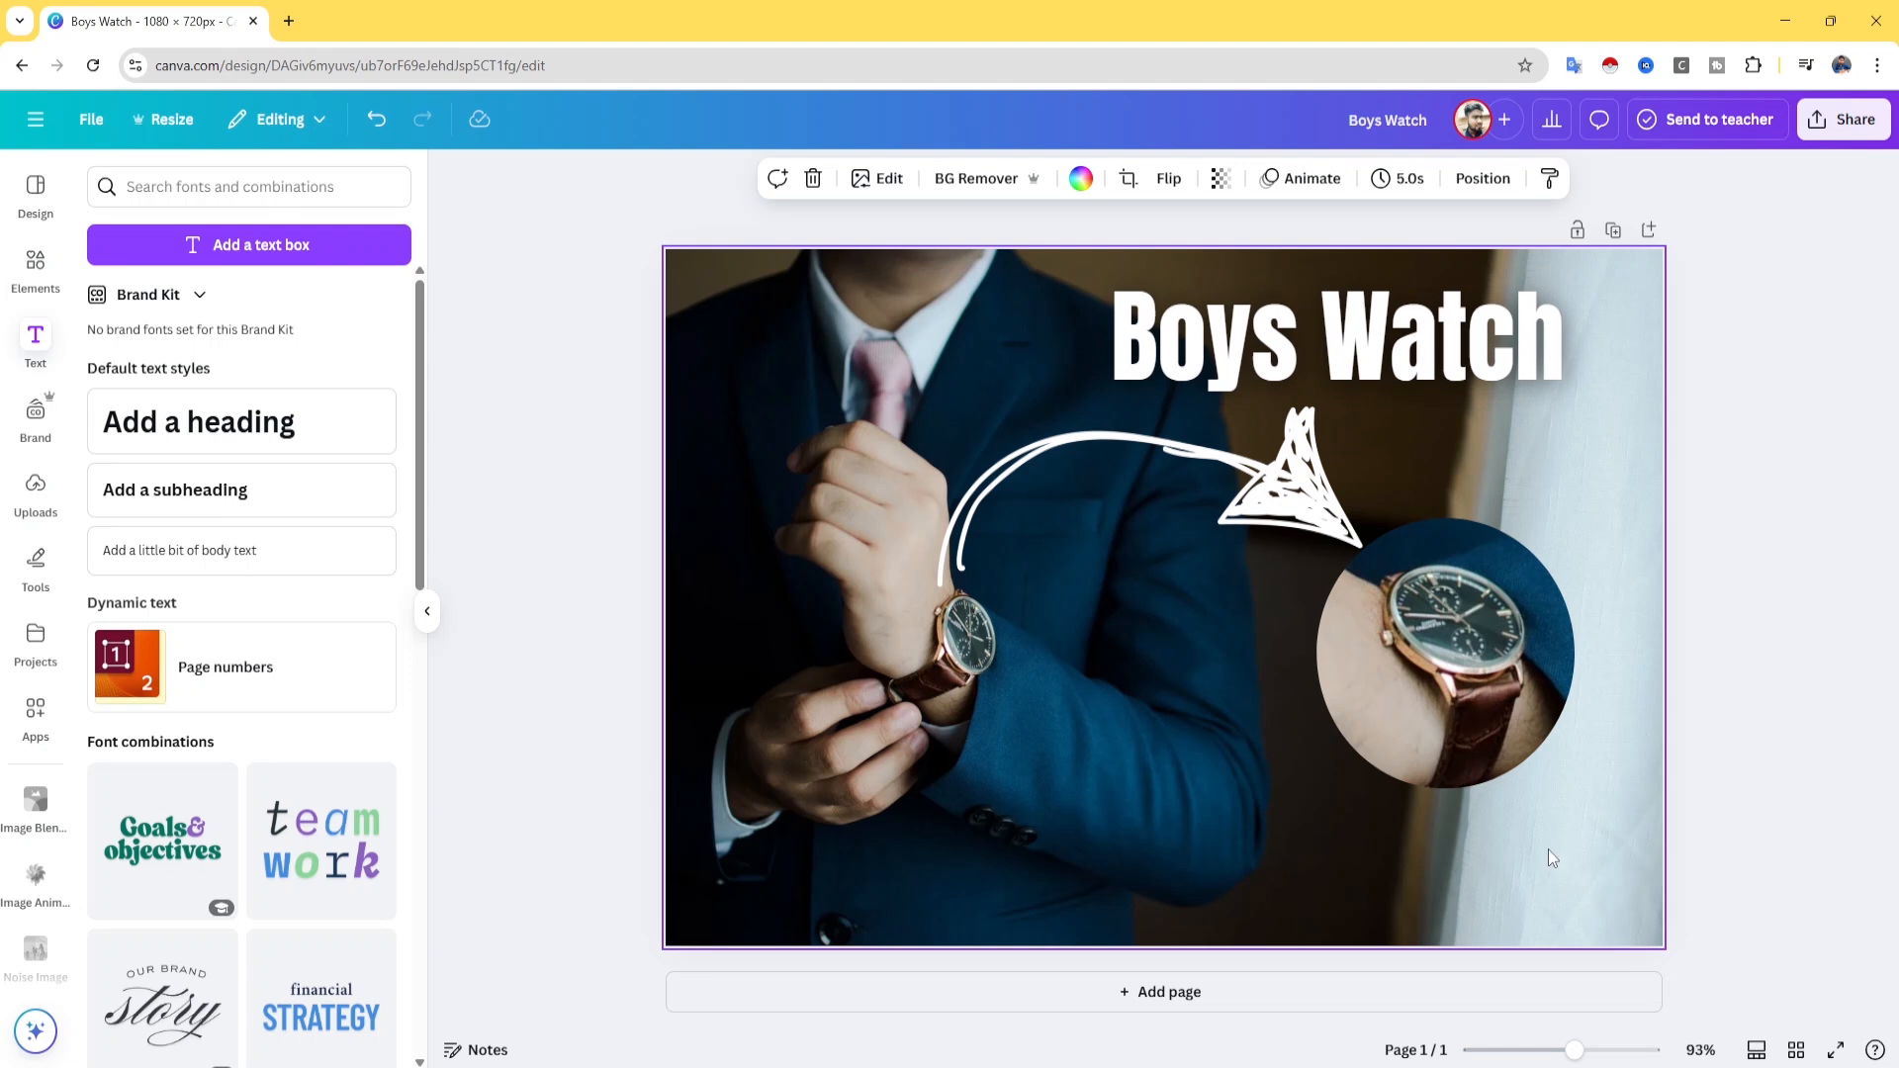